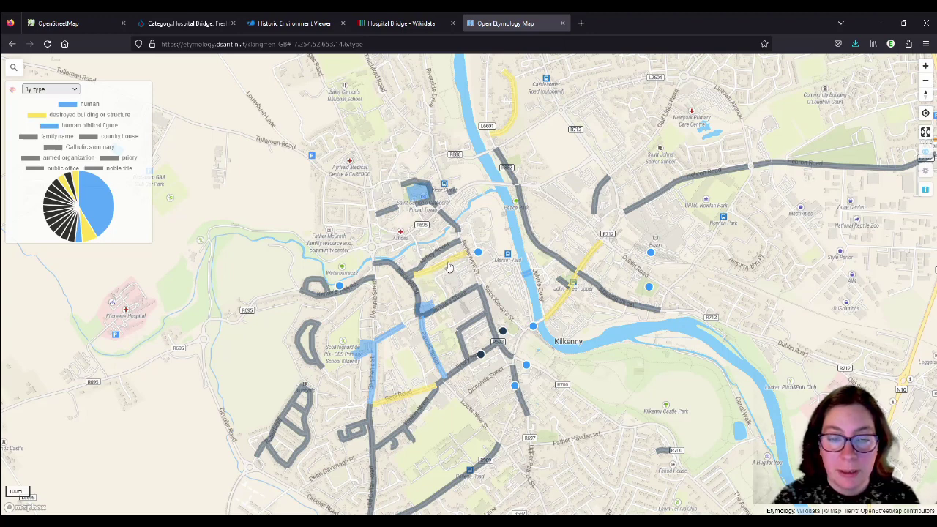
Step: Check what New Building Lane is named after, then close its details
{"action": "left_click", "coordinate": [449, 267]}
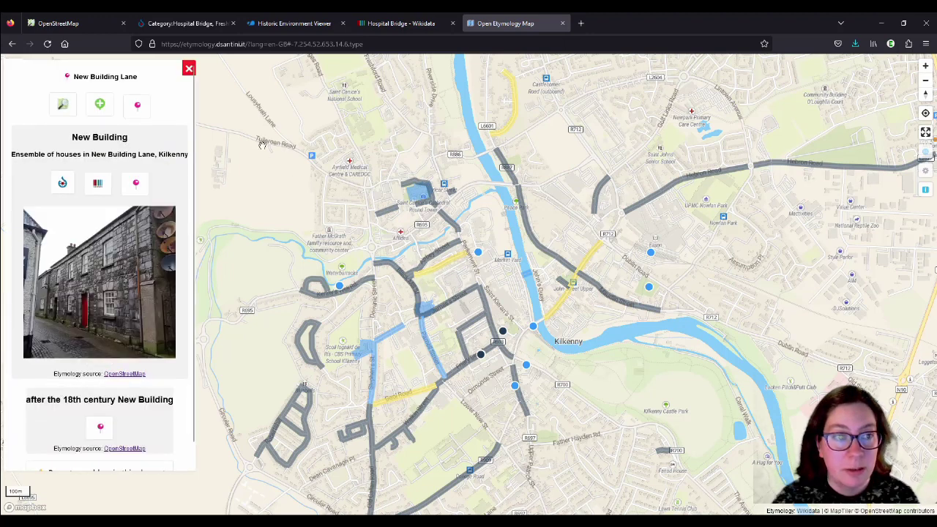
{"action": "scroll", "coordinate": [171, 168], "scroll_direction": "down", "scroll_amount": 1}
{"action": "scroll", "coordinate": [173, 168], "scroll_direction": "up", "scroll_amount": 1}
{"action": "left_click", "coordinate": [188, 68]}
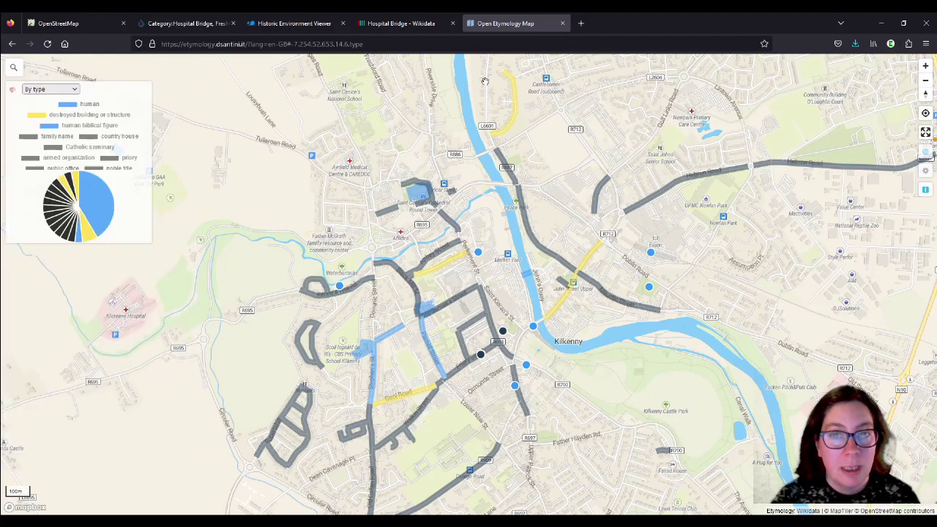
Step: Look up the namesakes of John Street Lower and Broguemakers Hill, closing each panel
{"action": "left_click", "coordinate": [567, 301]}
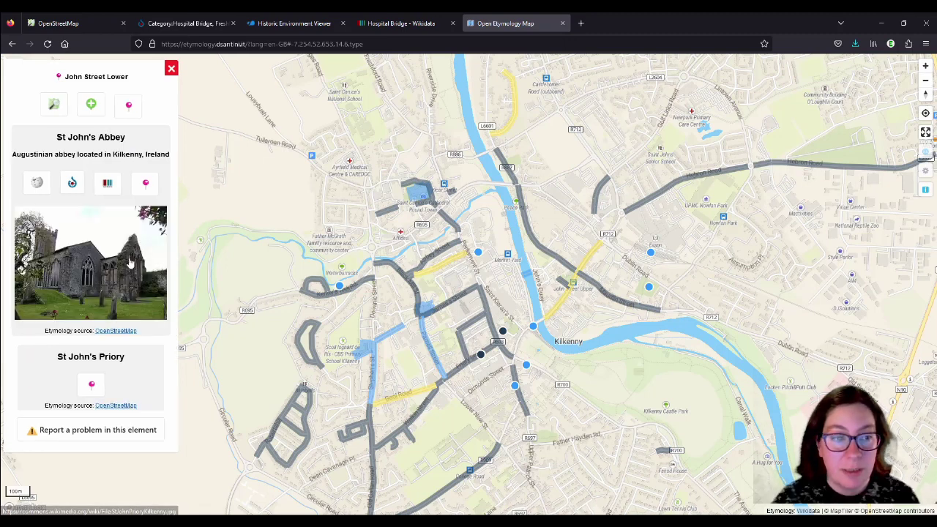
{"action": "left_click", "coordinate": [172, 68]}
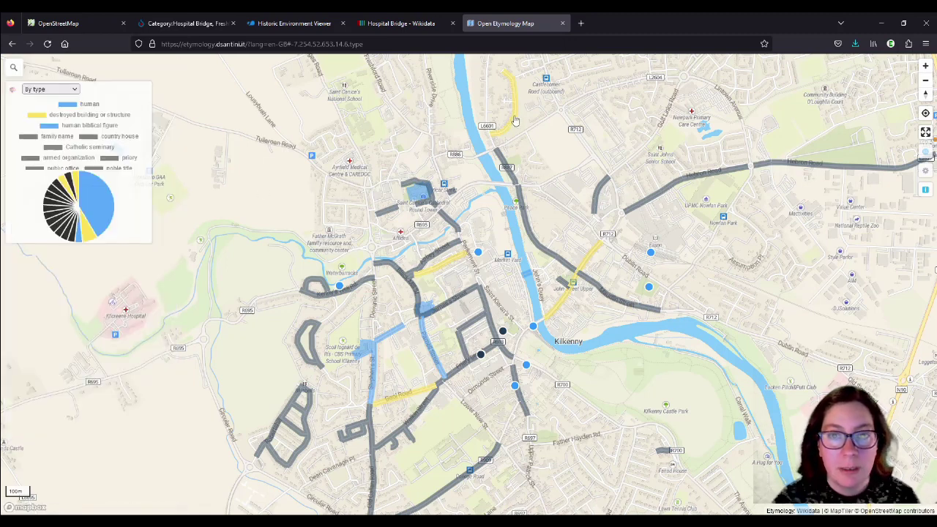
{"action": "left_click", "coordinate": [514, 120]}
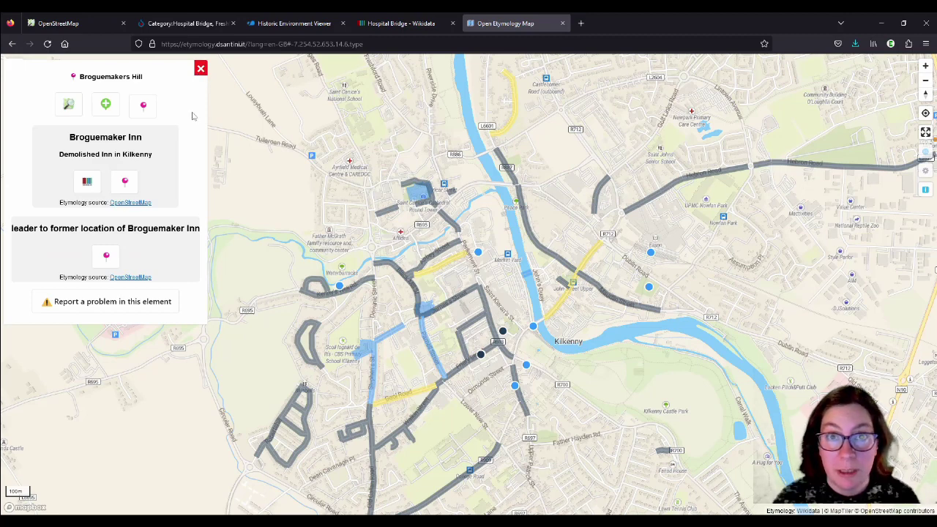
{"action": "left_click", "coordinate": [200, 69]}
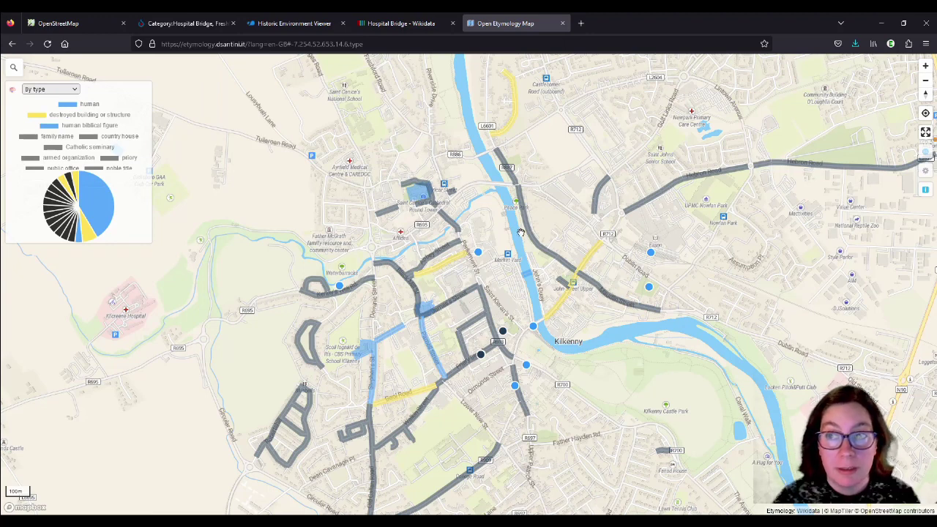
Step: Switch the legend's colour scheme to By gender and zoom the map out
{"action": "left_click", "coordinate": [57, 90]}
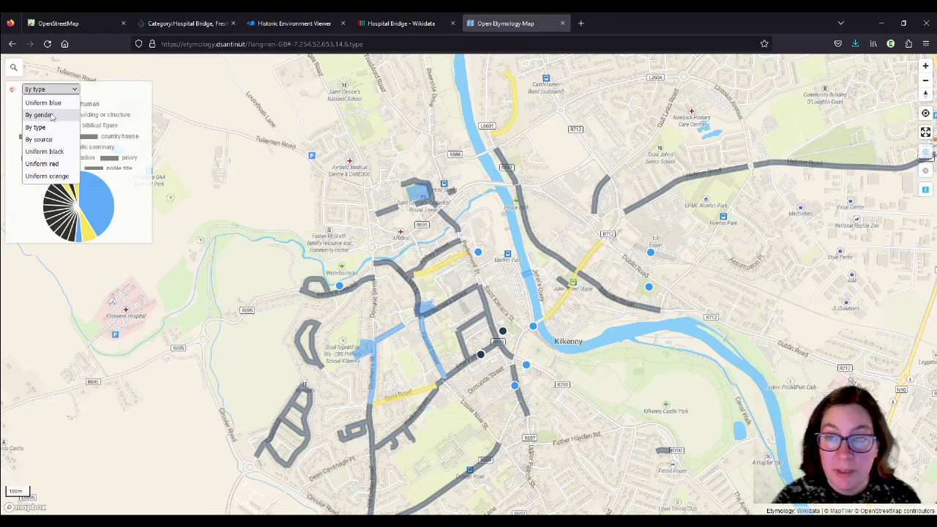
{"action": "left_click", "coordinate": [40, 115]}
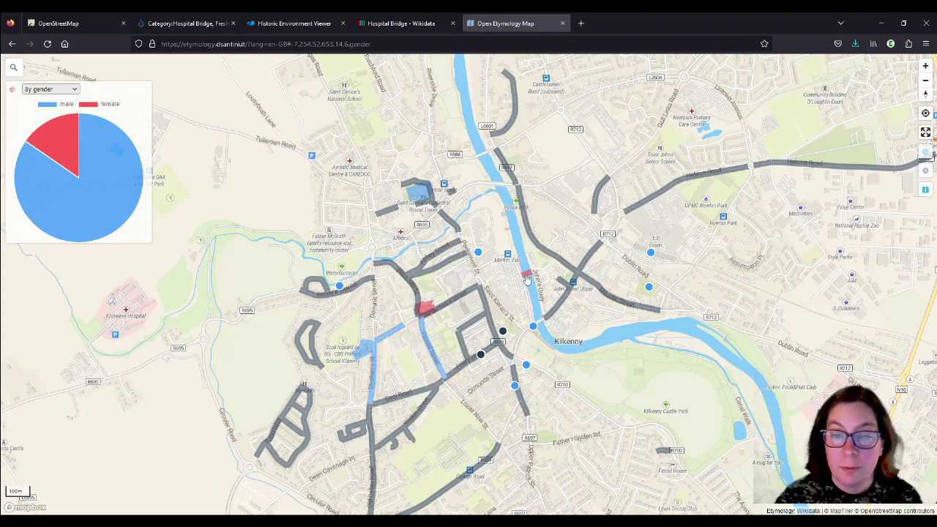
{"action": "scroll", "coordinate": [488, 265], "scroll_direction": "down", "scroll_amount": 1}
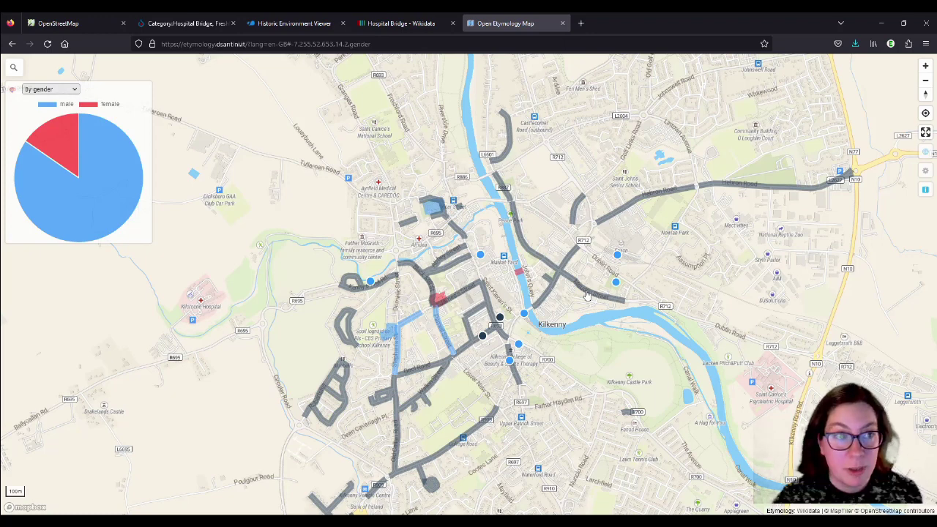
Step: Colour the etymologies by source and check what Kilkenny MacDonagh station is named after
{"action": "left_click", "coordinate": [51, 90]}
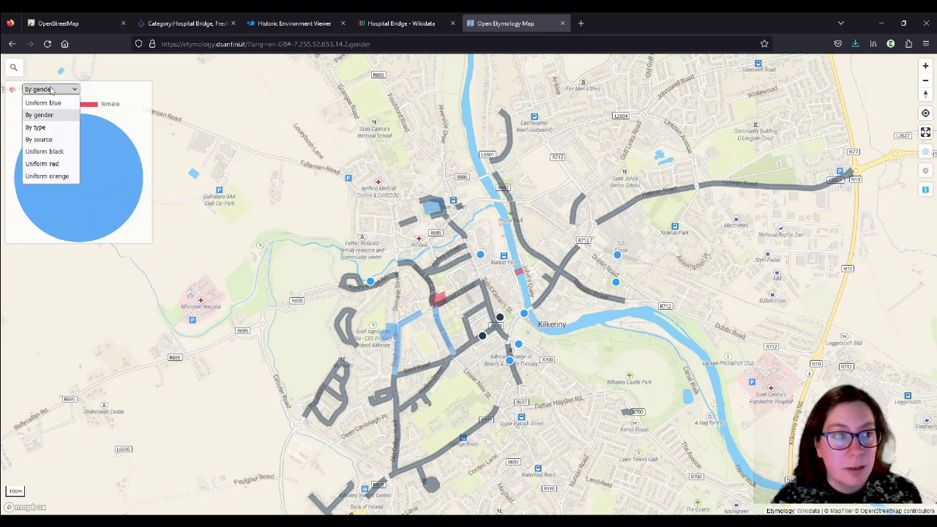
{"action": "left_click", "coordinate": [41, 139]}
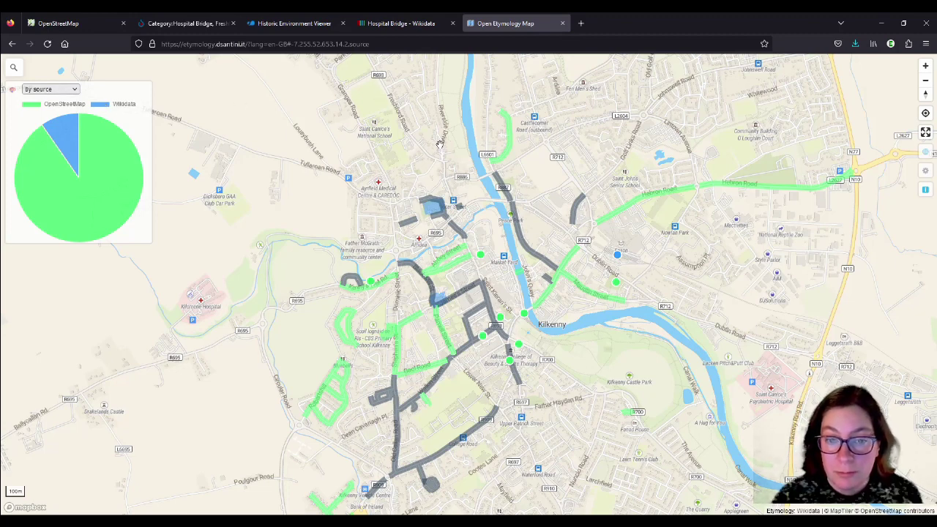
{"action": "left_click", "coordinate": [618, 258]}
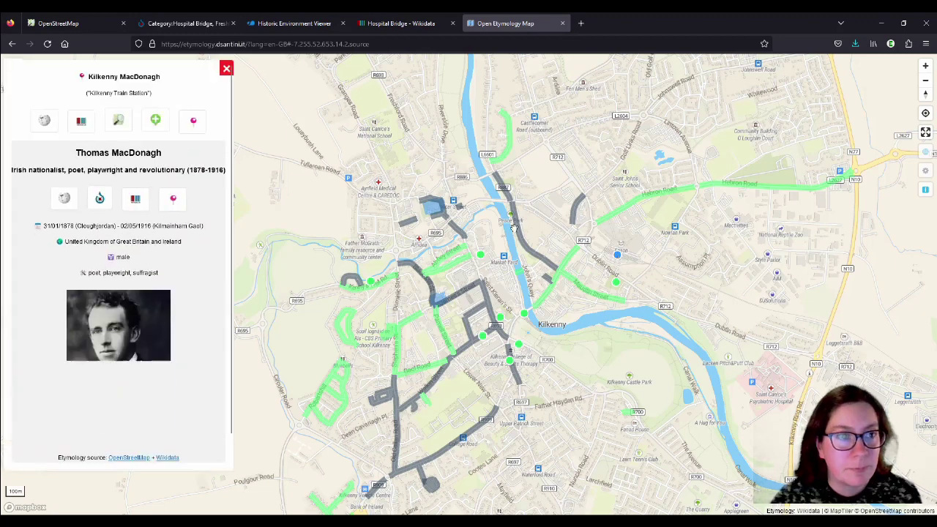
{"action": "left_click", "coordinate": [227, 69]}
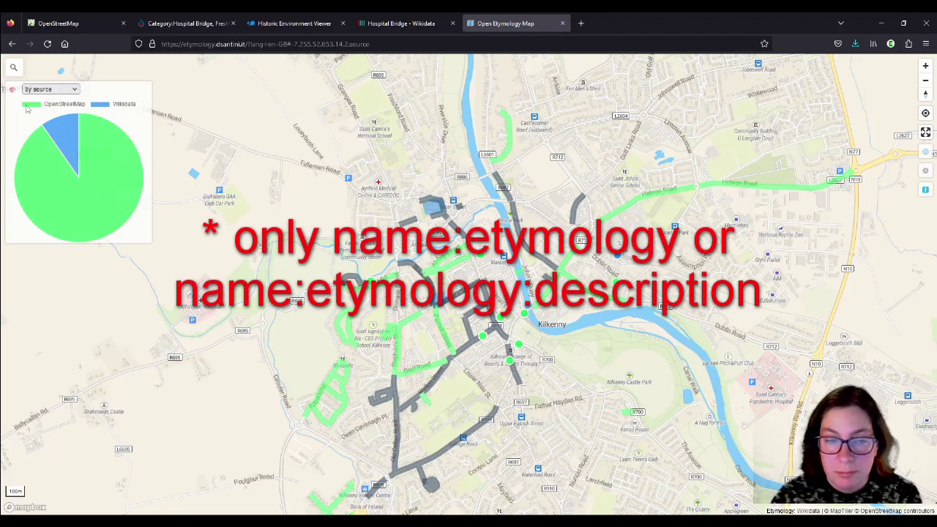
Step: Try uniform black and uniform red colourings, then settle on uniform orange
{"action": "left_click", "coordinate": [57, 90]}
{"action": "left_click", "coordinate": [57, 151]}
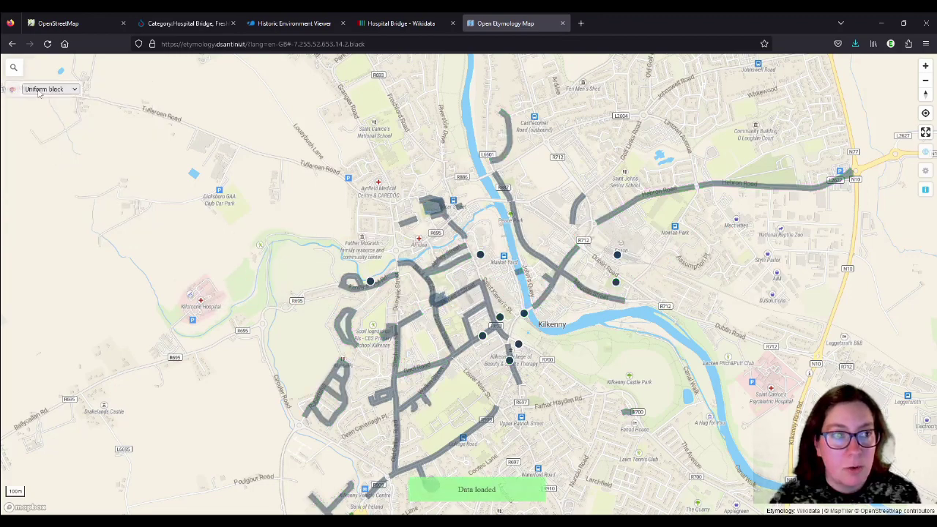
{"action": "left_click", "coordinate": [57, 91]}
{"action": "left_click", "coordinate": [57, 163]}
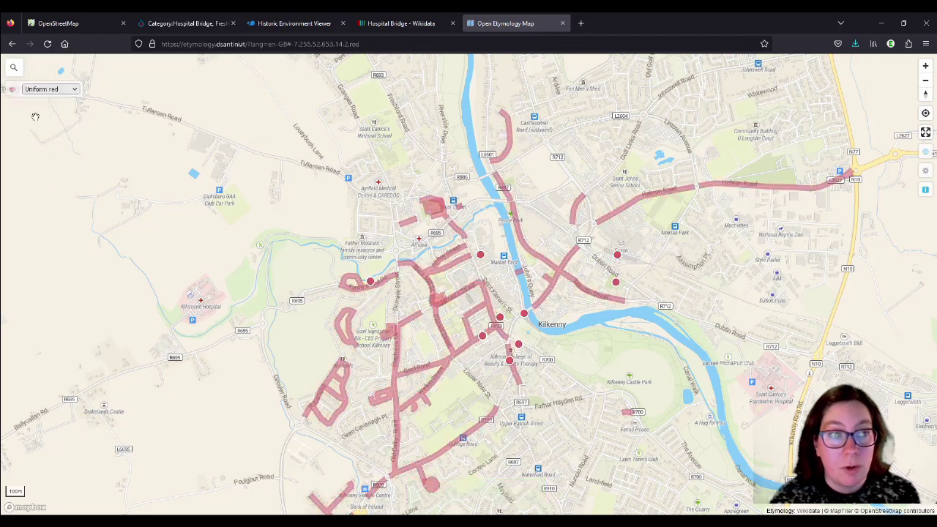
{"action": "left_click", "coordinate": [58, 91]}
{"action": "left_click", "coordinate": [54, 177]}
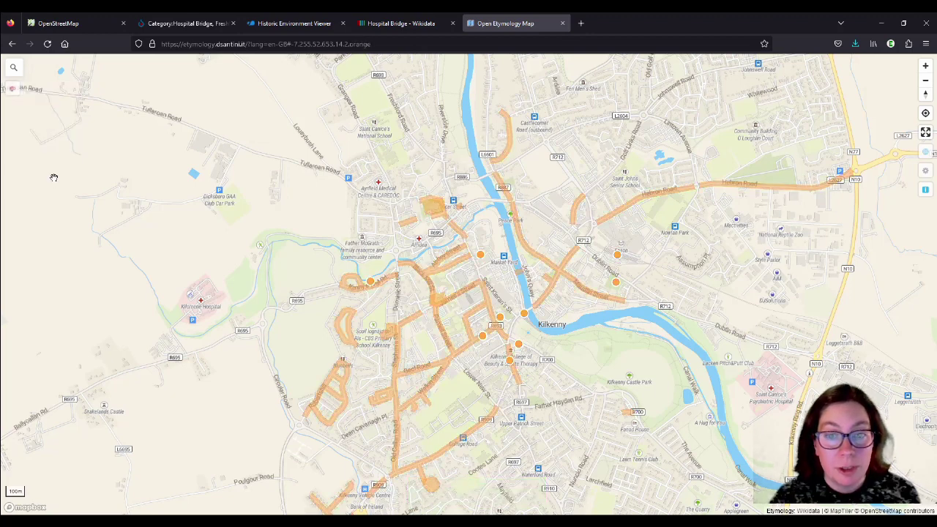
{"action": "left_click", "coordinate": [12, 90]}
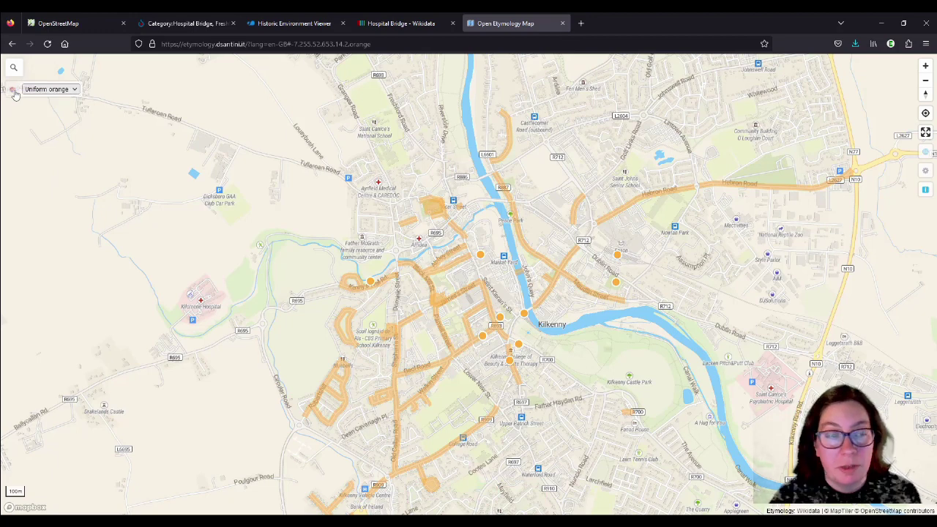
Step: Switch the colouring scheme back to By type
{"action": "left_click", "coordinate": [46, 89]}
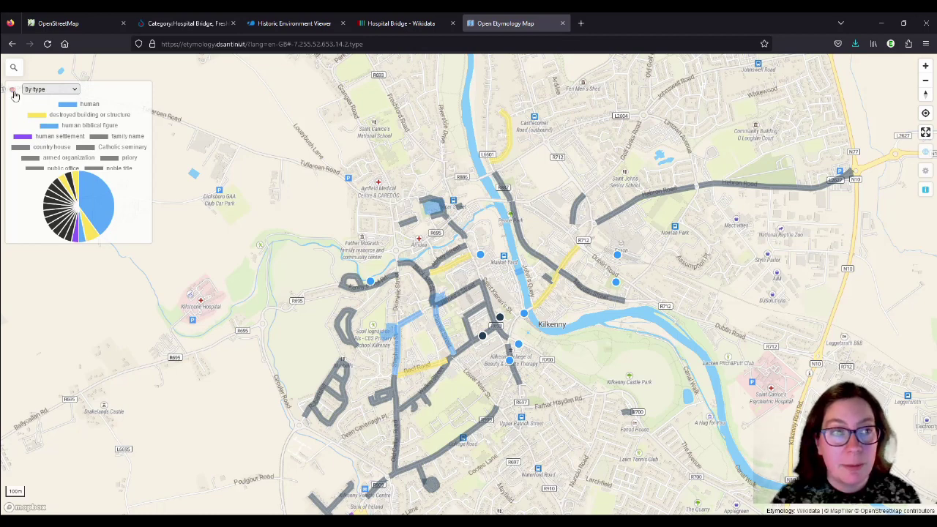
{"action": "left_click", "coordinate": [64, 93]}
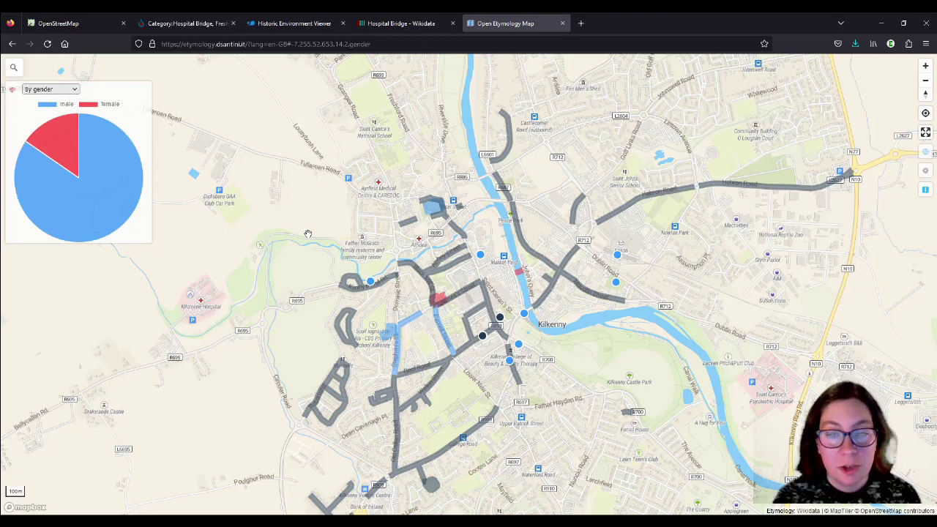
{"action": "left_click", "coordinate": [62, 90]}
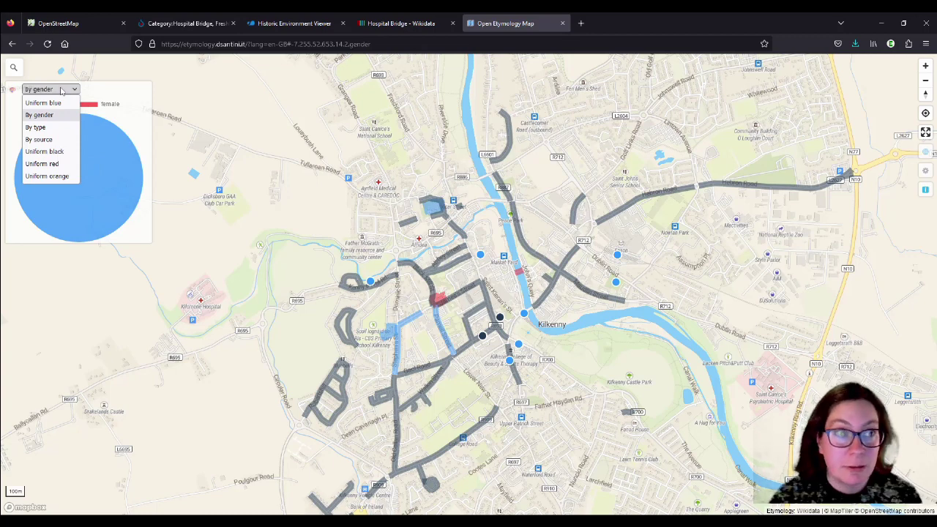
{"action": "left_click", "coordinate": [37, 128]}
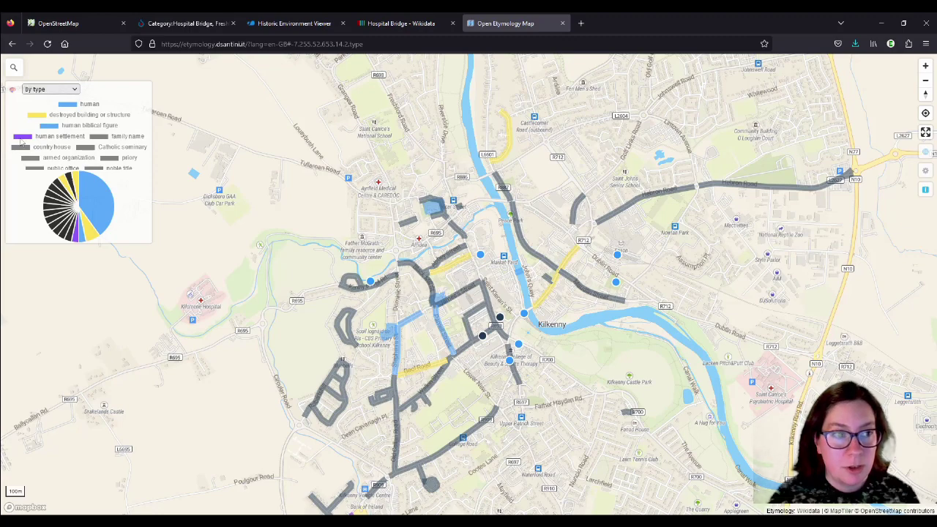
{"action": "left_click_drag", "start_coordinate": [546, 430], "coordinate": [547, 389]}
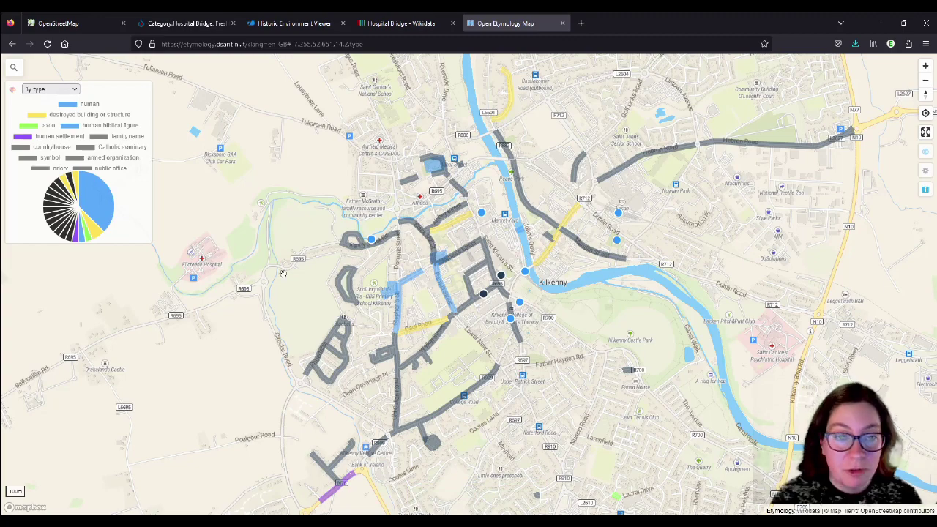
{"action": "left_click_drag", "start_coordinate": [337, 129], "coordinate": [322, 188]}
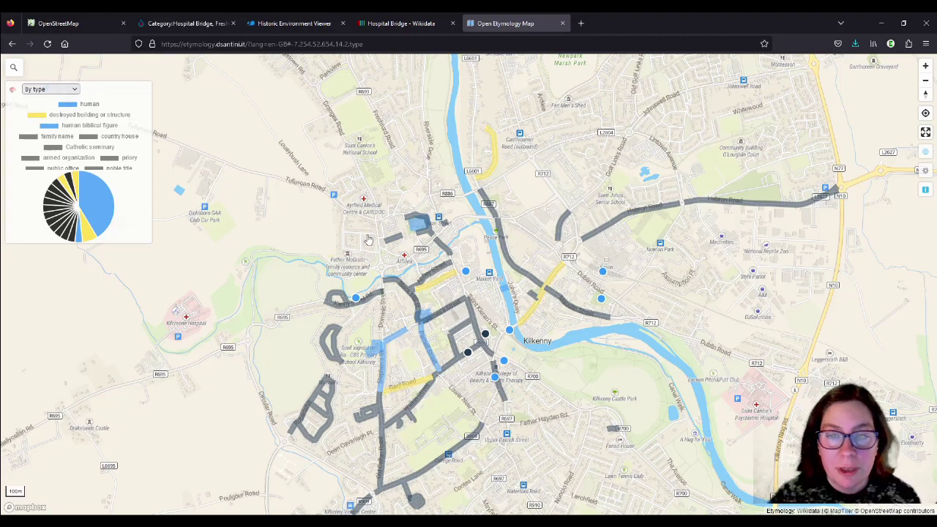
Step: Pan and zoom out north-west of Kilkenny until Freshford village is in view
{"action": "left_click_drag", "start_coordinate": [323, 177], "coordinate": [472, 300]}
{"action": "scroll", "coordinate": [623, 322], "scroll_direction": "down", "scroll_amount": 2}
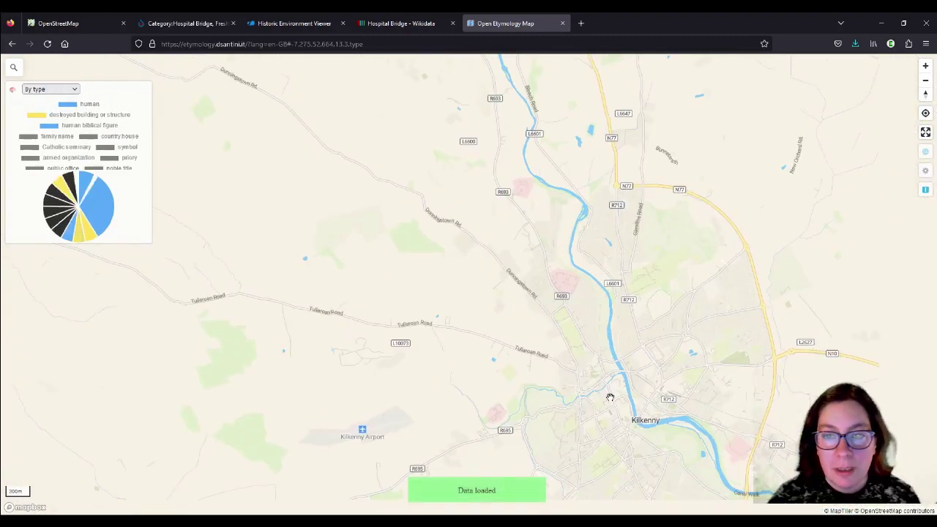
{"action": "left_click_drag", "start_coordinate": [424, 122], "coordinate": [510, 383]}
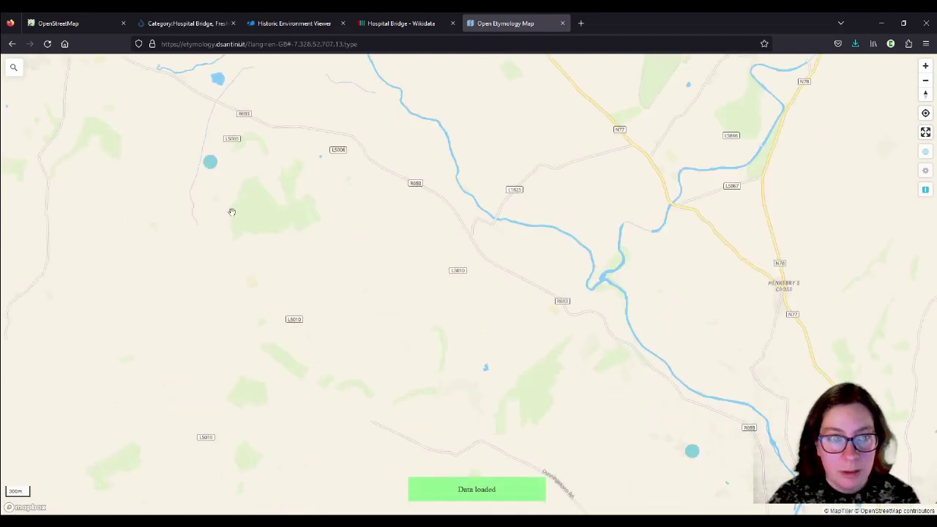
{"action": "left_click_drag", "start_coordinate": [207, 198], "coordinate": [623, 335]}
Step: Centre and zoom in on Freshford until its etymology data has loaded
{"action": "left_click_drag", "start_coordinate": [574, 229], "coordinate": [502, 319]}
{"action": "scroll", "coordinate": [502, 319], "scroll_direction": "up", "scroll_amount": 3}
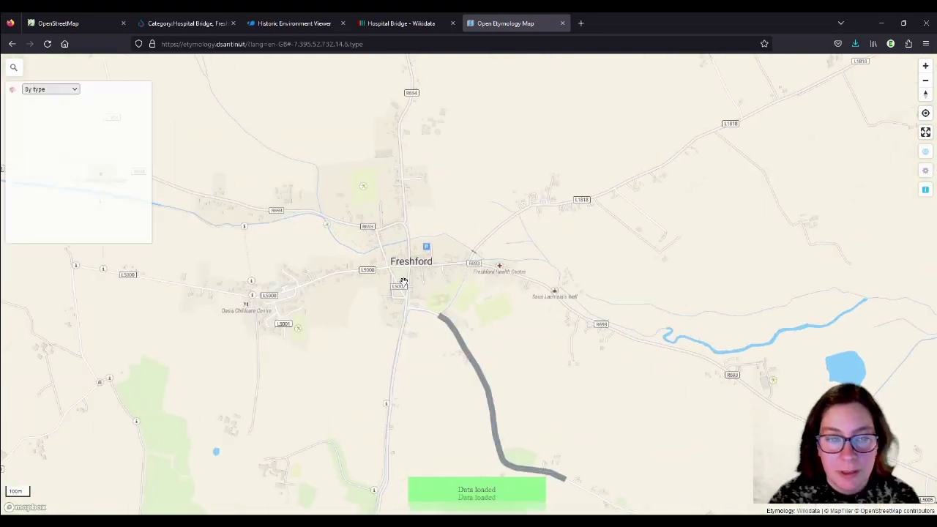
{"action": "scroll", "coordinate": [404, 282], "scroll_direction": "up", "scroll_amount": 2}
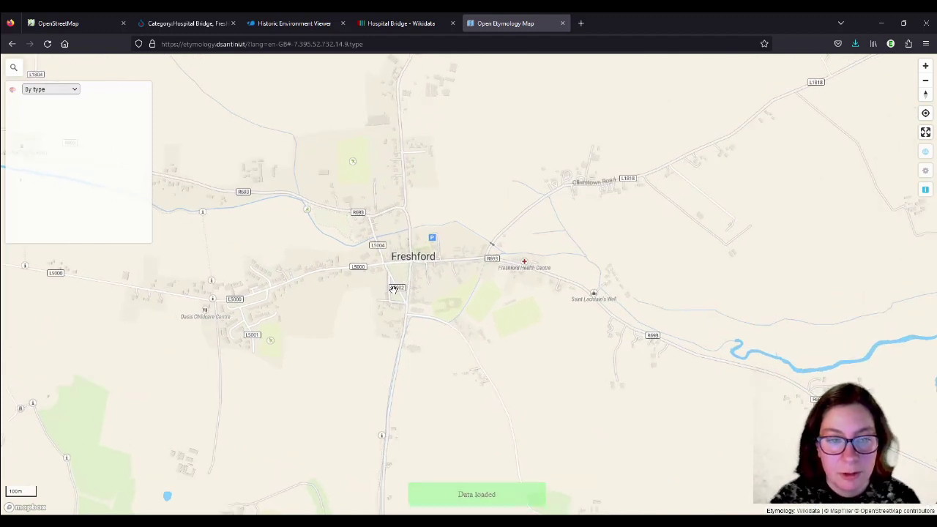
{"action": "scroll", "coordinate": [380, 293], "scroll_direction": "up", "scroll_amount": 2}
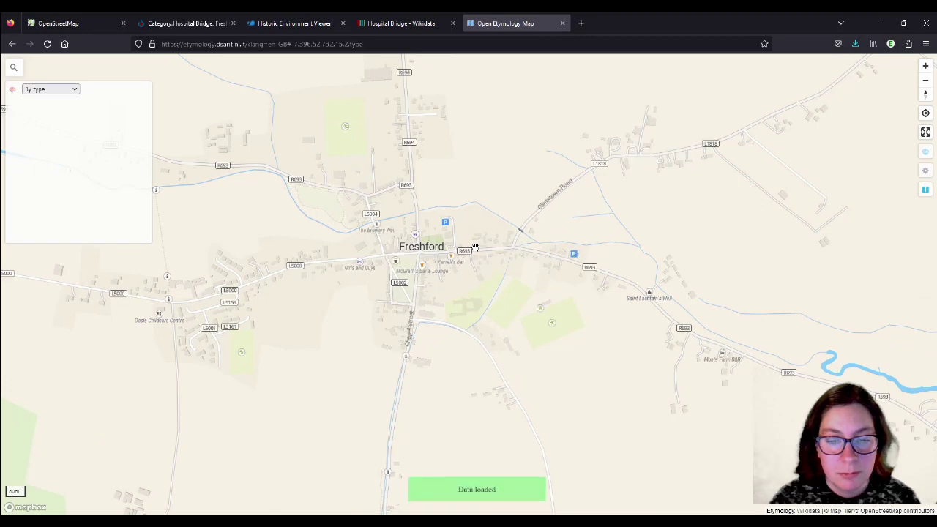
{"action": "scroll", "coordinate": [476, 248], "scroll_direction": "down", "scroll_amount": 3}
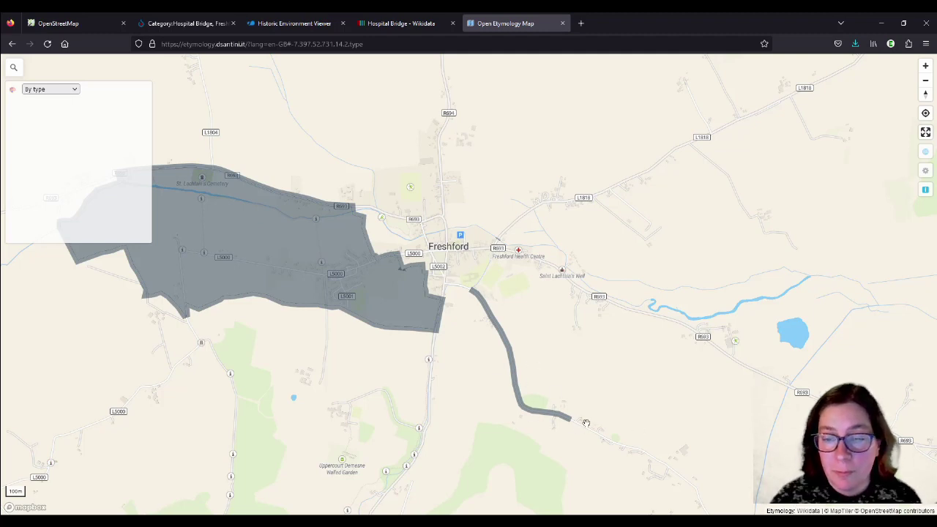
{"action": "scroll", "coordinate": [614, 444], "scroll_direction": "up", "scroll_amount": 3}
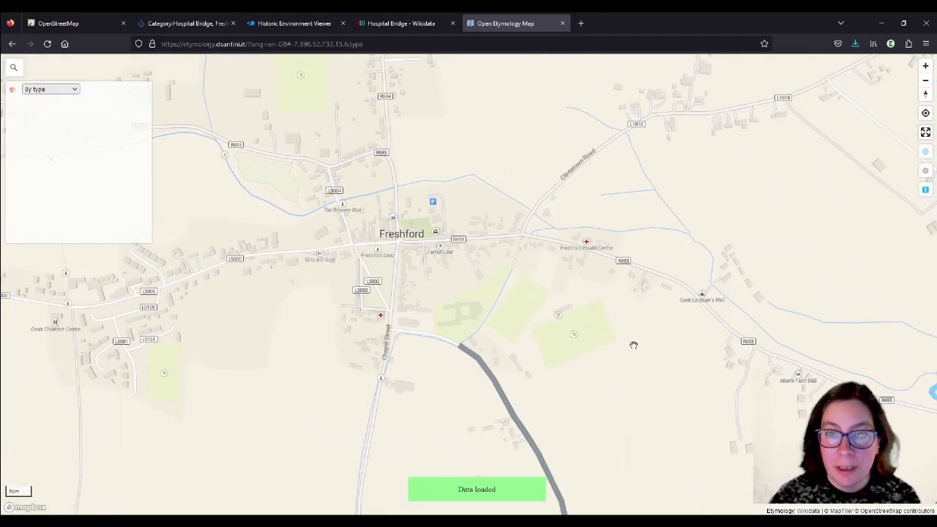
Step: Zoom in and centre the map on the L1818 stream crossing north-east of Freshford
{"action": "left_click_drag", "start_coordinate": [633, 341], "coordinate": [552, 333]}
{"action": "scroll", "coordinate": [441, 201], "scroll_direction": "up", "scroll_amount": 3}
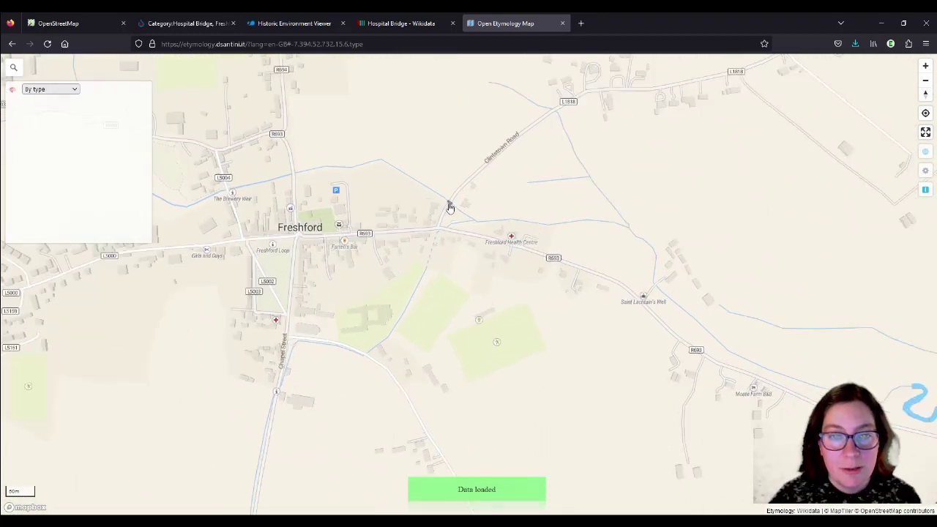
{"action": "scroll", "coordinate": [452, 207], "scroll_direction": "up", "scroll_amount": 3}
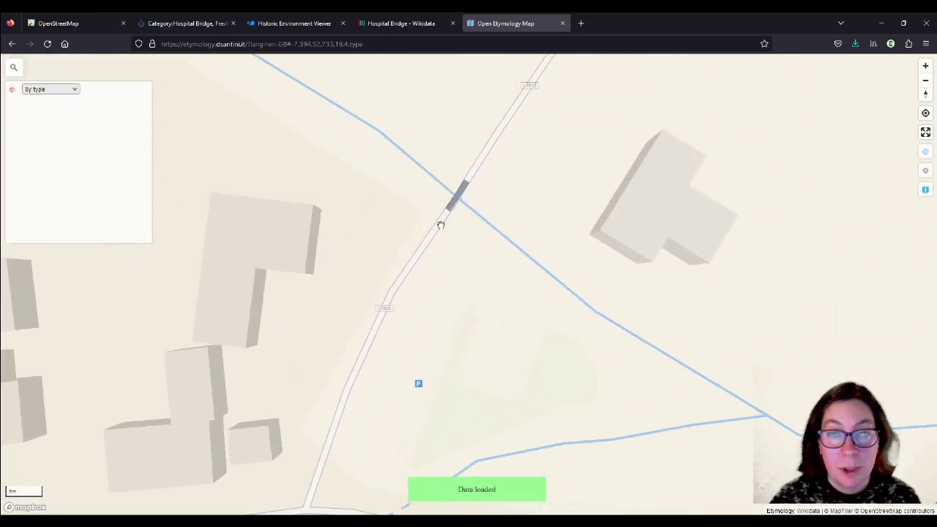
{"action": "scroll", "coordinate": [493, 188], "scroll_direction": "up", "scroll_amount": 3}
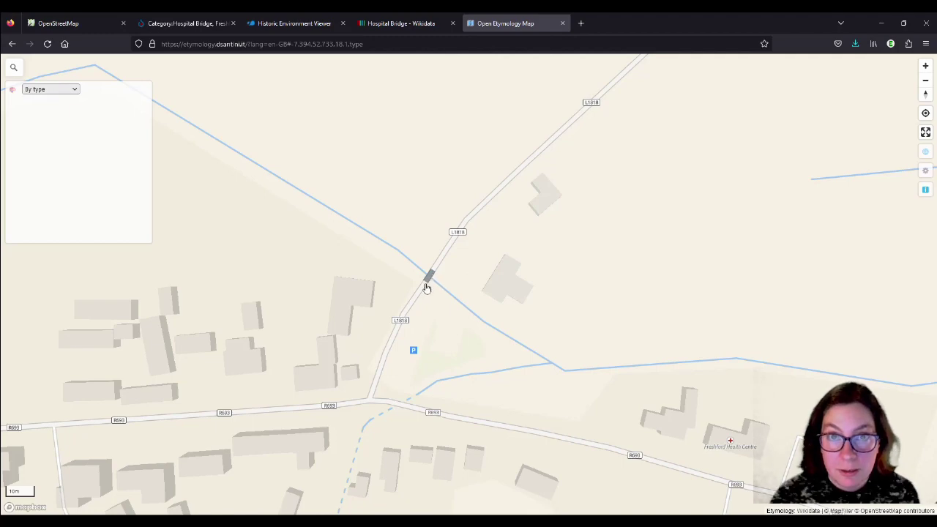
{"action": "scroll", "coordinate": [599, 282], "scroll_direction": "down", "scroll_amount": 1}
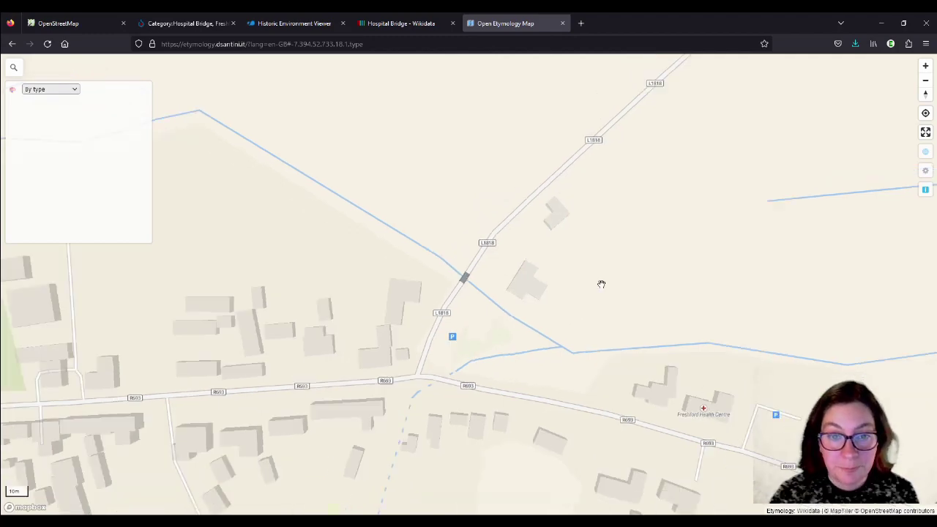
{"action": "scroll", "coordinate": [601, 282], "scroll_direction": "down", "scroll_amount": 2}
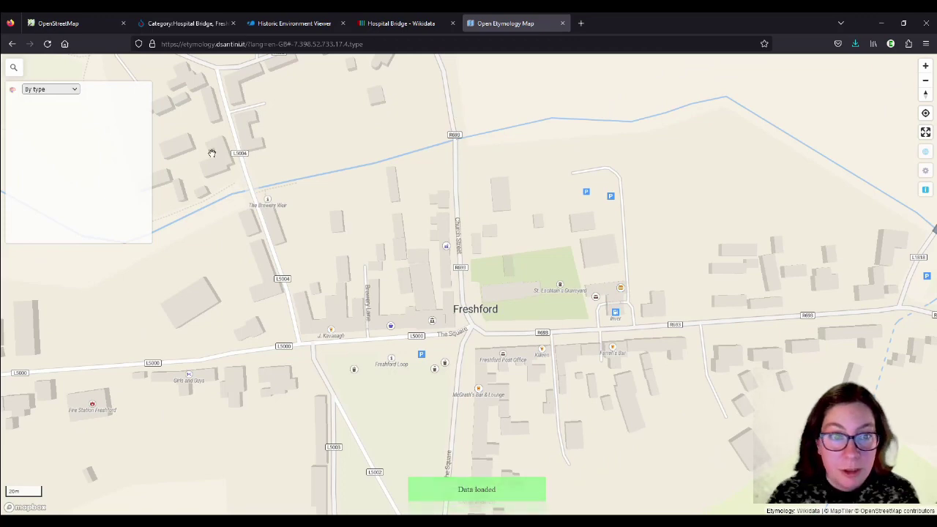
{"action": "left_click_drag", "start_coordinate": [723, 231], "coordinate": [338, 349]}
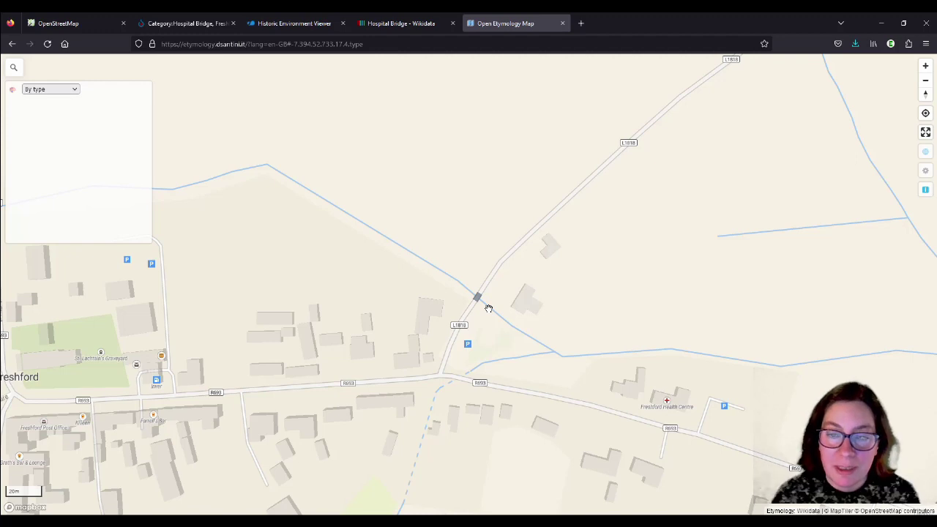
Step: Switch to the Hospital Bridge (Q55046648) Wikidata tab and scroll through its statements
{"action": "left_click", "coordinate": [396, 24]}
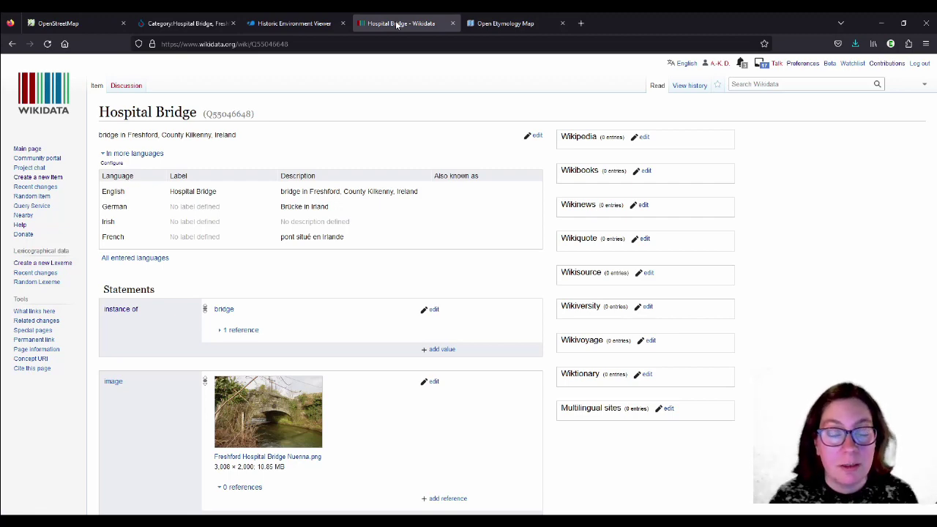
{"action": "scroll", "coordinate": [789, 159], "scroll_direction": "down", "scroll_amount": 3}
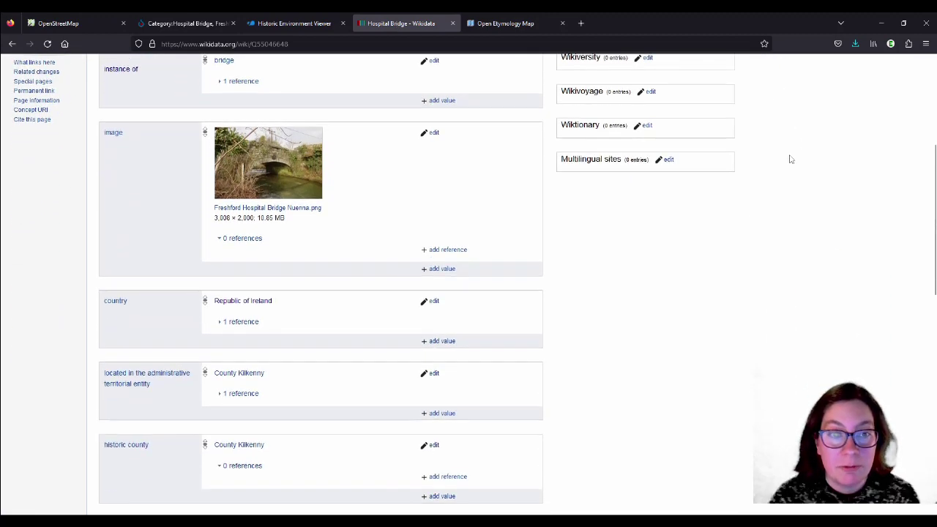
{"action": "scroll", "coordinate": [790, 159], "scroll_direction": "up", "scroll_amount": 3}
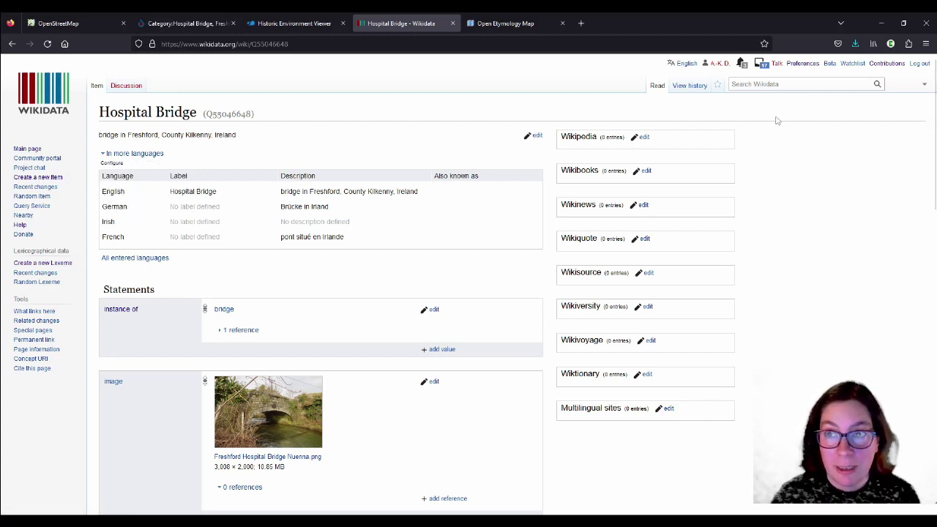
Step: Run a full Wikidata search for 'Fever Hospital'
{"action": "left_click", "coordinate": [773, 84]}
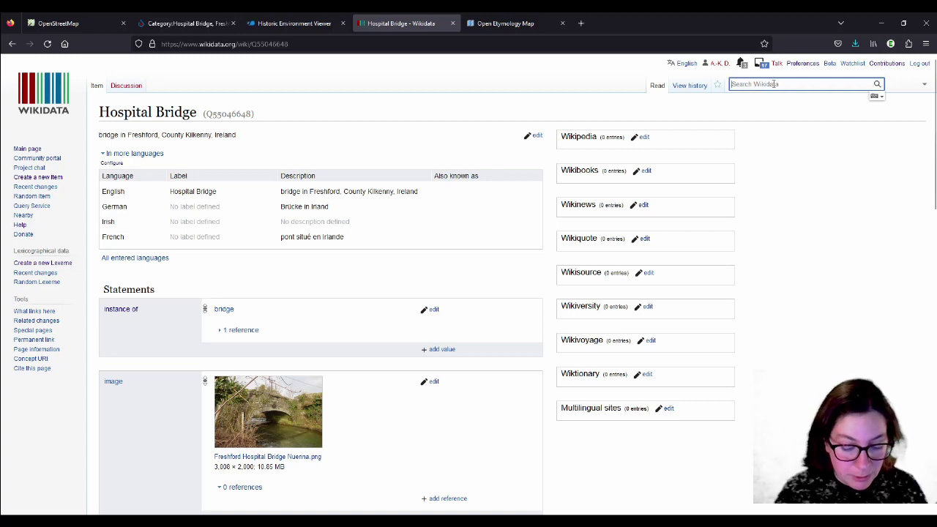
{"action": "type", "text": "Ho"}
{"action": "key", "text": "BackSpace"}
{"action": "key", "text": "BackSpace"}
{"action": "type", "text": "Fever Hospital"}
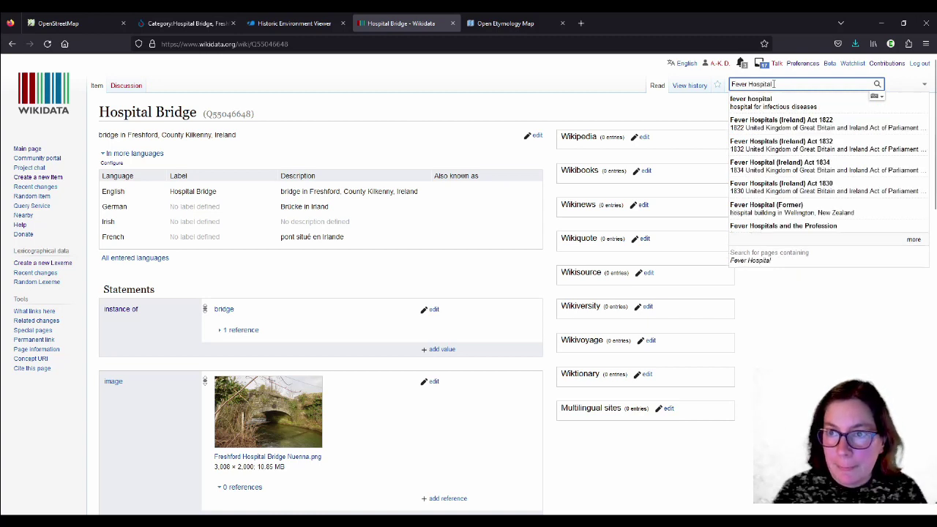
{"action": "left_click", "coordinate": [788, 261]}
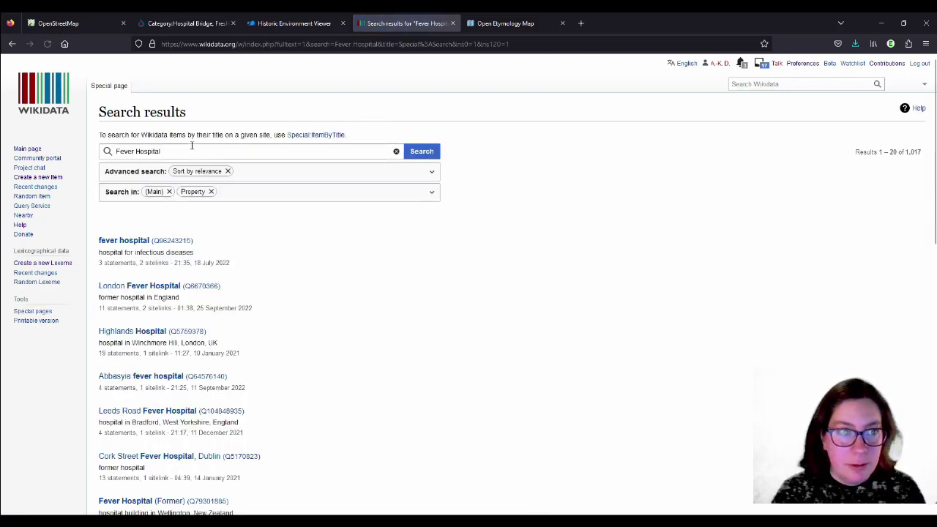
Step: Refine the search to 'Fever Hospital Freshford', then to 'Hospital Freshford'
{"action": "left_click", "coordinate": [203, 154]}
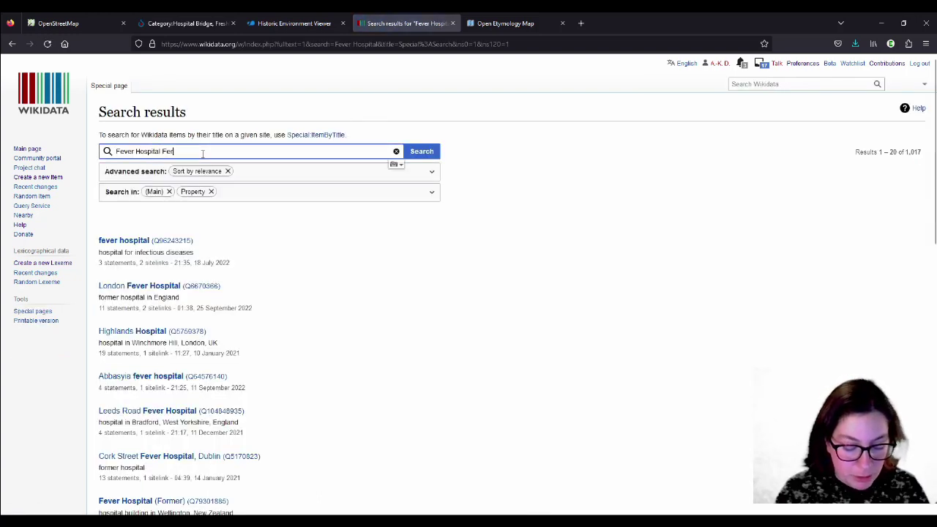
{"action": "type", "text": "Fresh"}
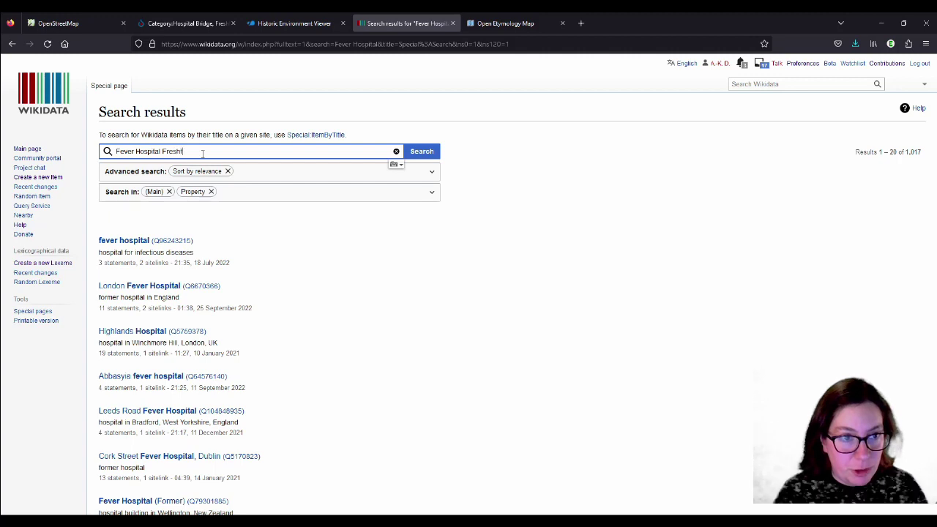
{"action": "type", "text": "ford"}
{"action": "key", "text": "Return"}
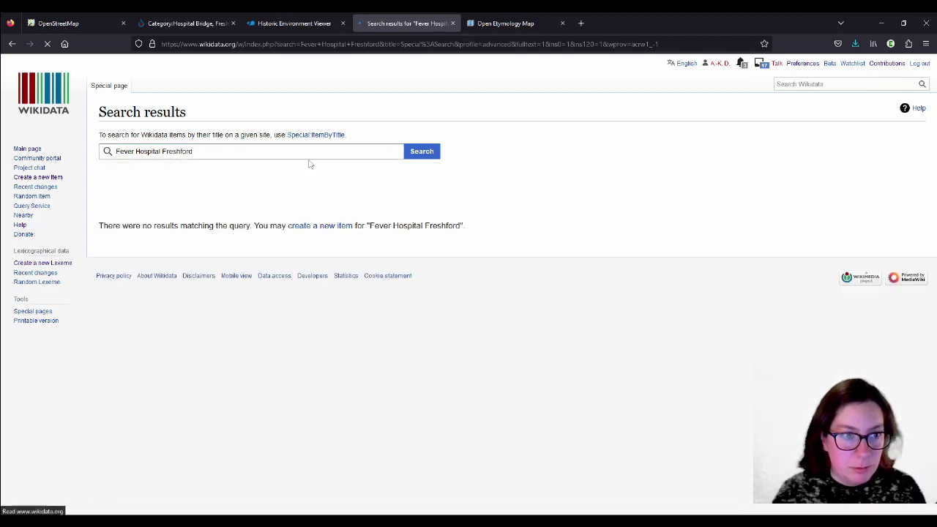
{"action": "double_click", "coordinate": [125, 151]}
{"action": "key", "text": "BackSpace"}
{"action": "key", "text": "Return"}
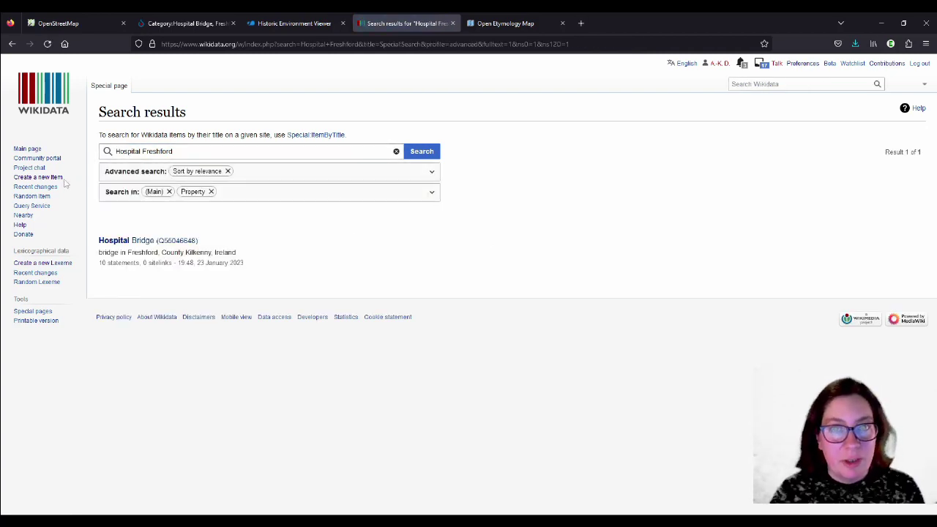
Step: Start a new English Wikidata item and enter 'Fever Hospital' as its label
{"action": "left_click", "coordinate": [27, 178]}
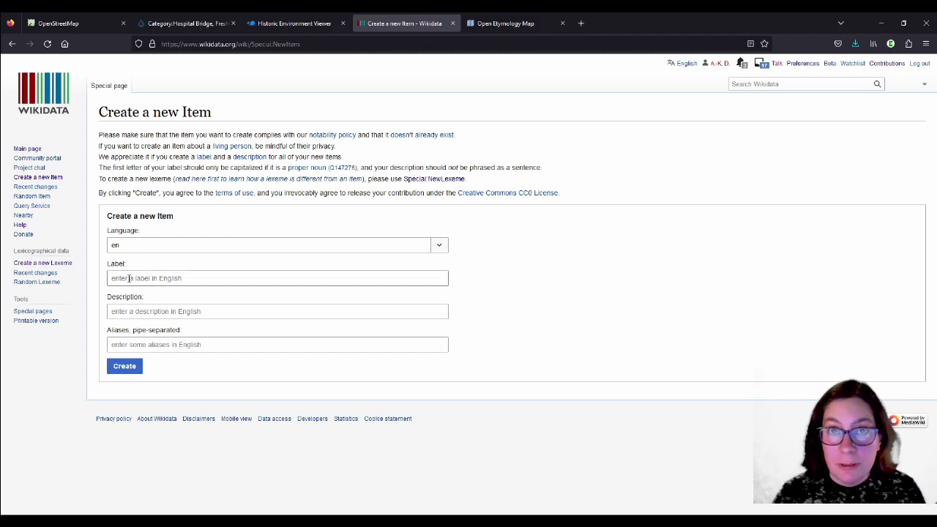
{"action": "left_click", "coordinate": [128, 279]}
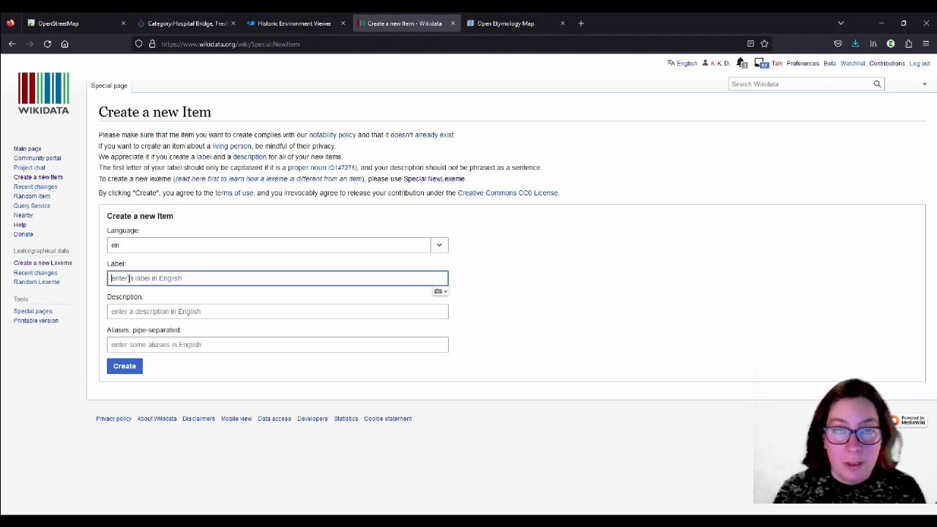
{"action": "type", "text": "Fever Hospital"}
{"action": "key", "text": "BackSpace"}
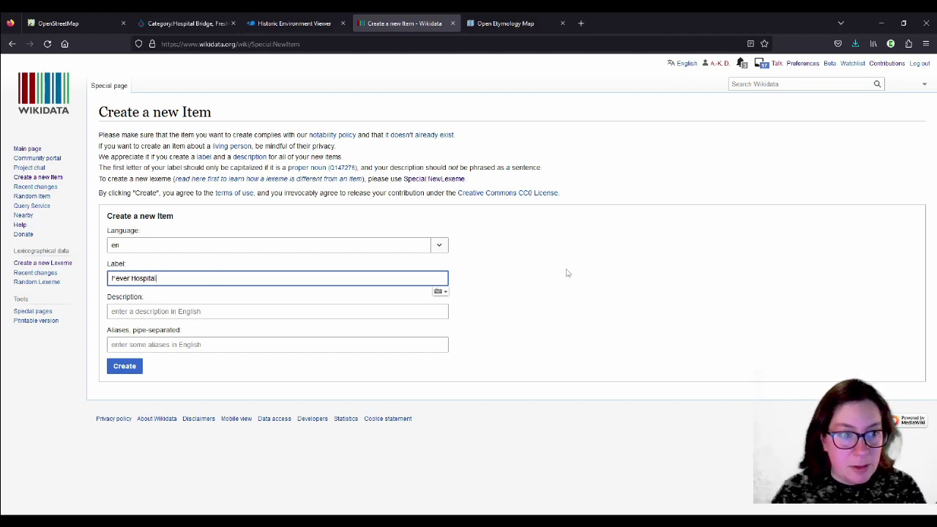
Step: Show Freshford on the historic 25-inch background map after comparing the 6-inch and Cassini maps
{"action": "left_click", "coordinate": [289, 28]}
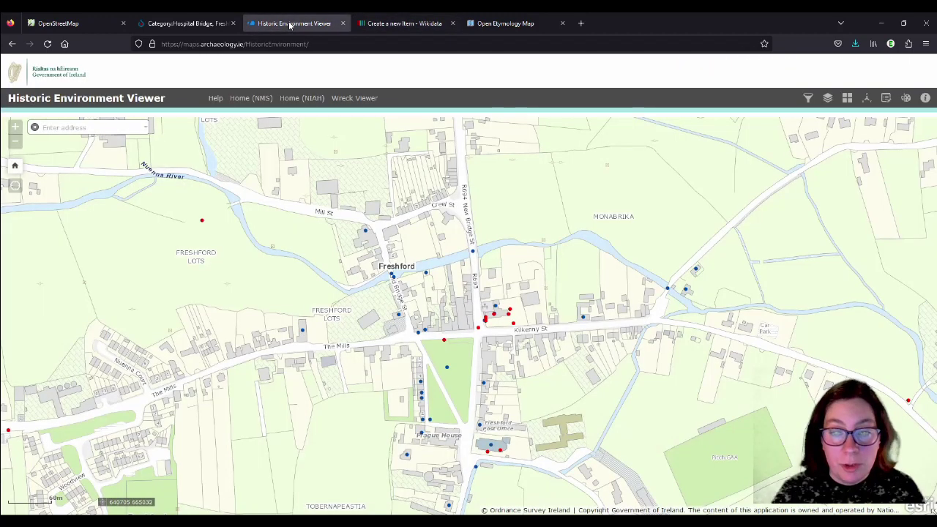
{"action": "left_click_drag", "start_coordinate": [832, 369], "coordinate": [541, 338]}
{"action": "scroll", "coordinate": [428, 242], "scroll_direction": "up", "scroll_amount": 2}
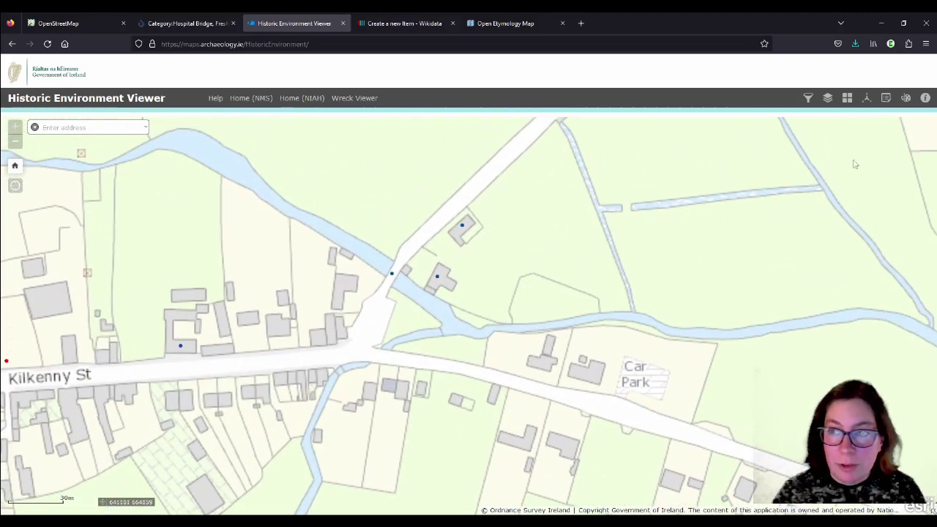
{"action": "left_click", "coordinate": [847, 98]}
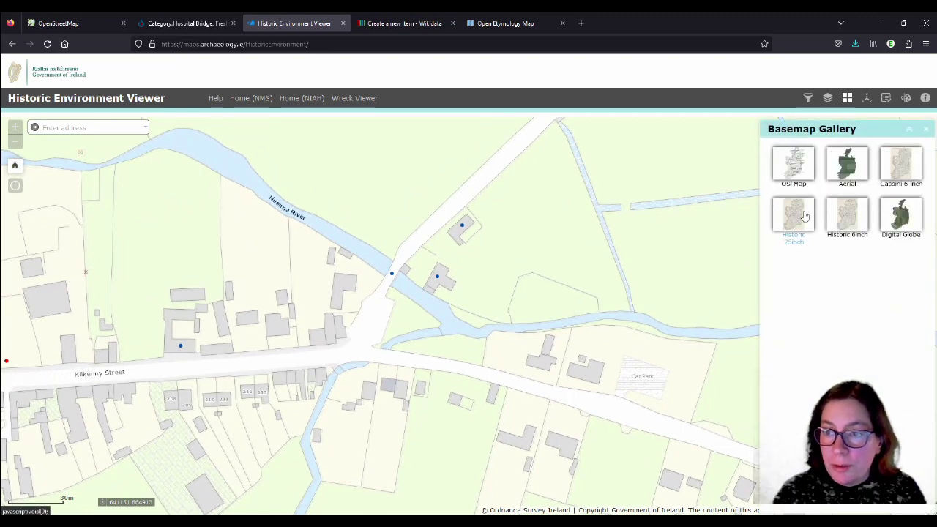
{"action": "left_click", "coordinate": [804, 216]}
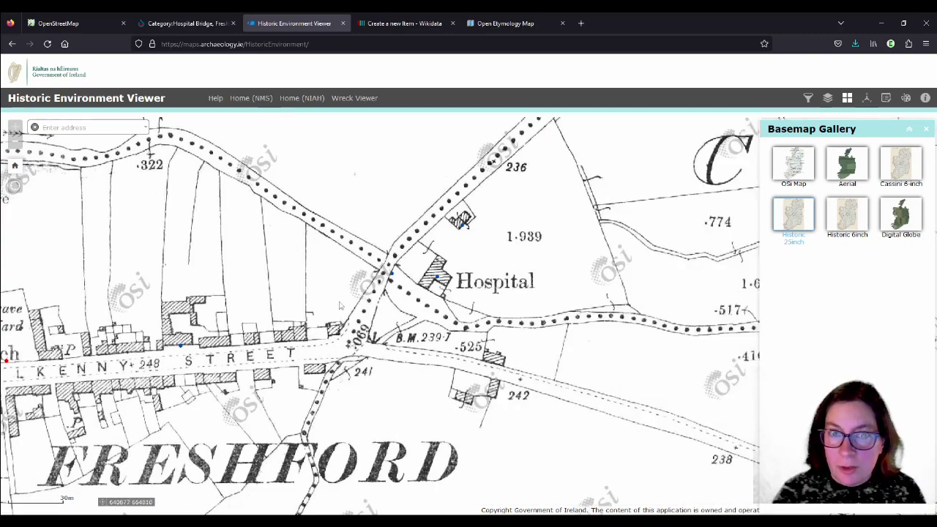
{"action": "scroll", "coordinate": [339, 306], "scroll_direction": "down", "scroll_amount": 1}
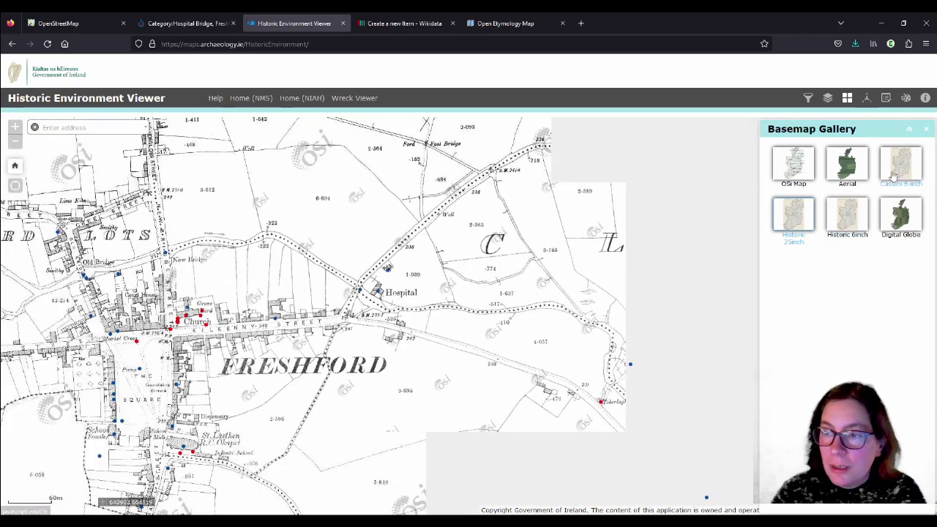
{"action": "left_click", "coordinate": [856, 219]}
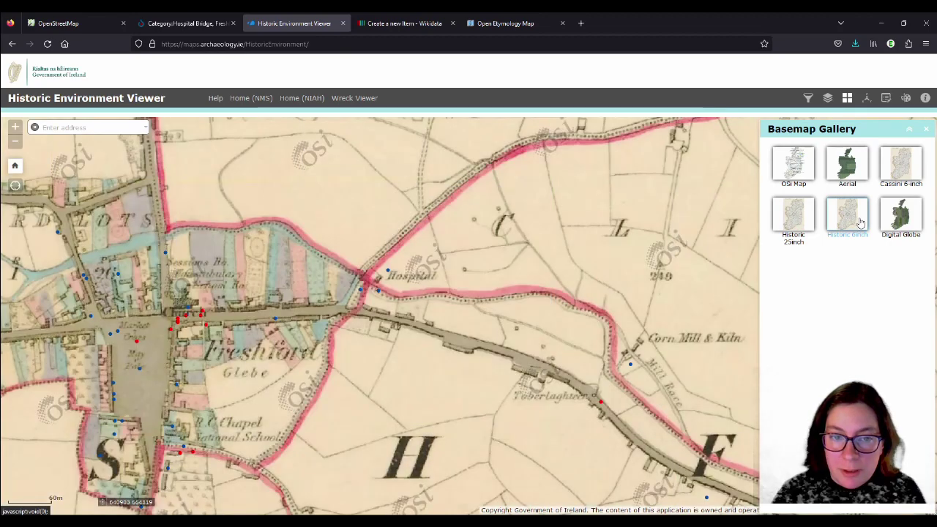
{"action": "left_click", "coordinate": [900, 170]}
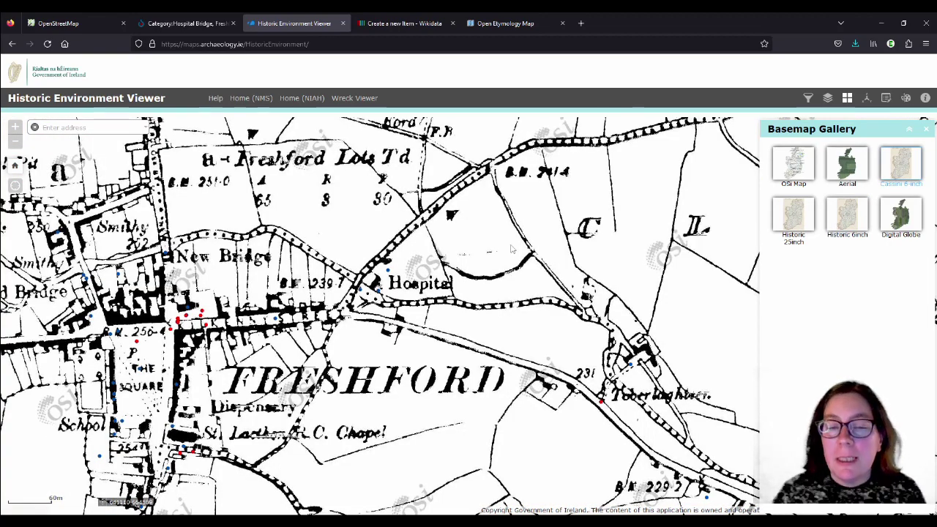
{"action": "left_click", "coordinate": [804, 214]}
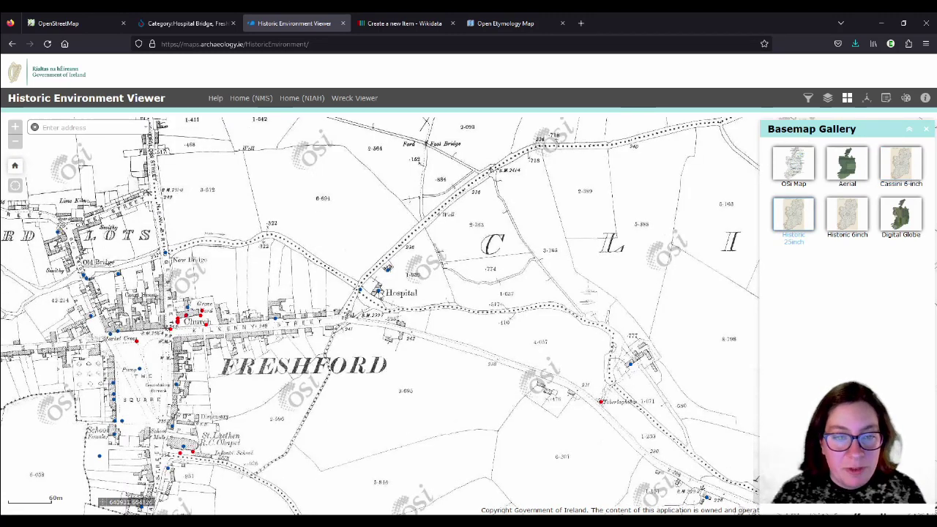
Step: Open the Freshford Fever Hospital record and select its name in the popup
{"action": "left_click", "coordinate": [378, 291]}
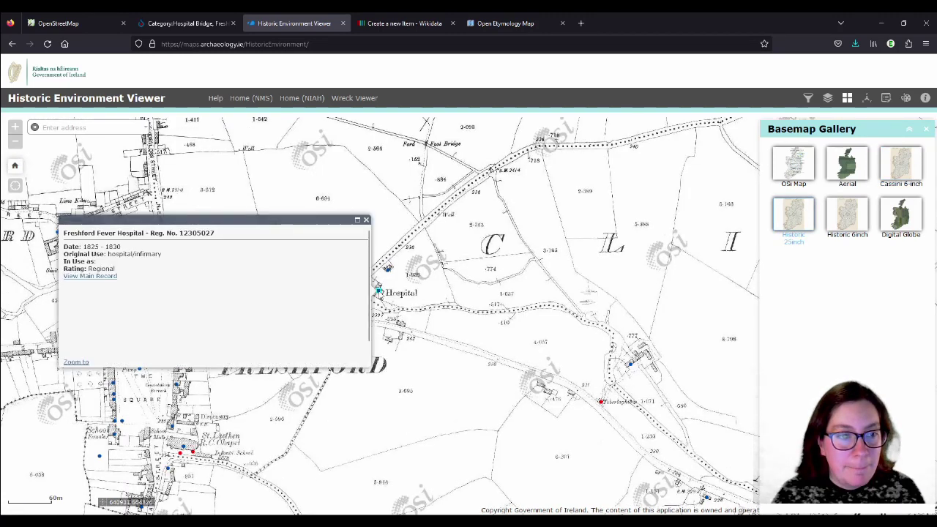
{"action": "left_click_drag", "start_coordinate": [304, 290], "coordinate": [366, 273]}
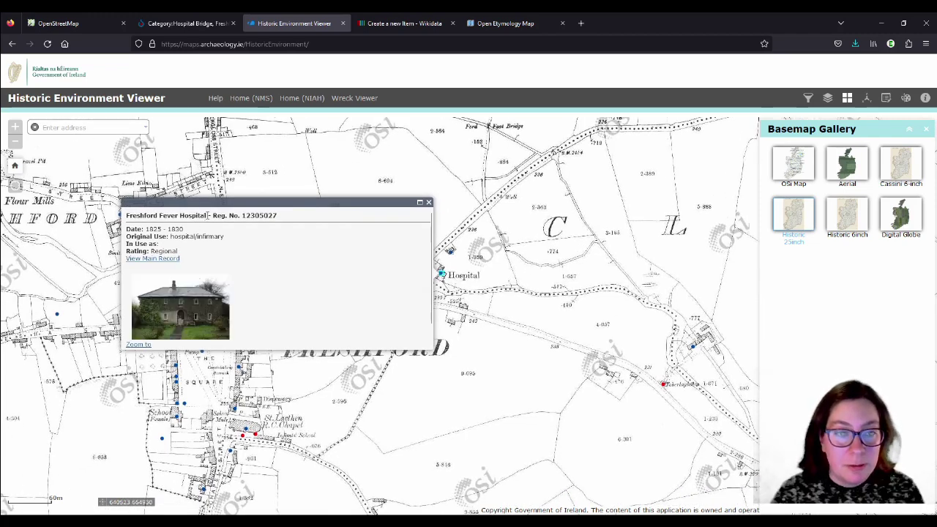
{"action": "left_click_drag", "start_coordinate": [208, 215], "coordinate": [126, 215]}
{"action": "key", "text": "ctrl+c"}
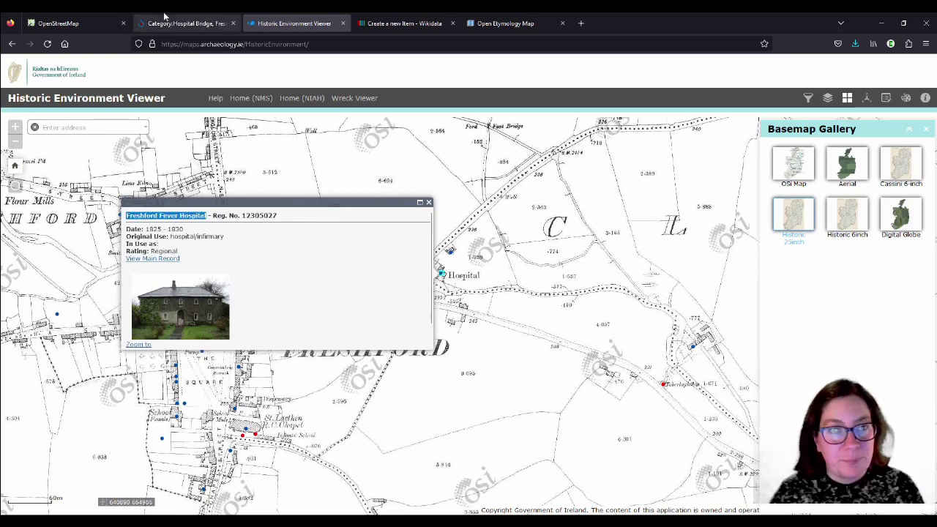
Step: Paste 'Freshford Fever Hospital' as the new Wikidata item's label
{"action": "left_click", "coordinate": [377, 23]}
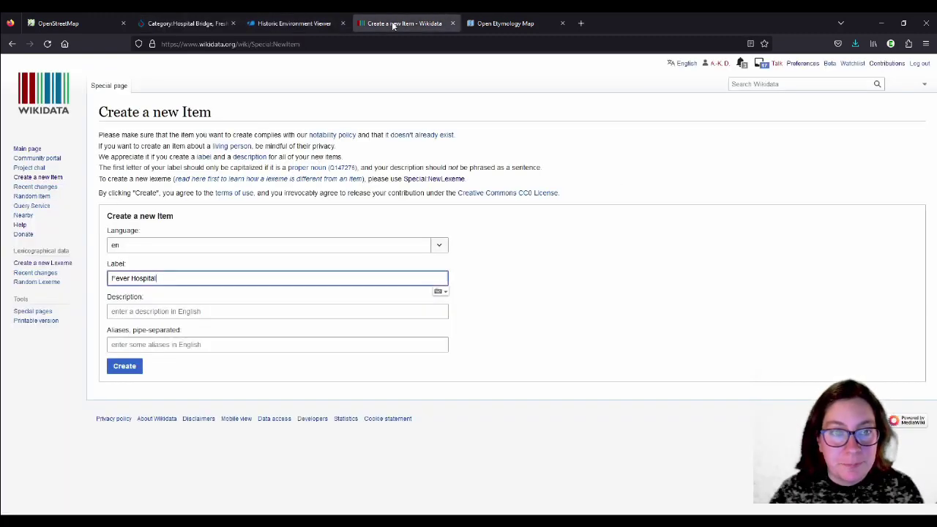
{"action": "left_click", "coordinate": [177, 276]}
{"action": "key", "text": "ctrl+a"}
{"action": "key", "text": "ctrl+v"}
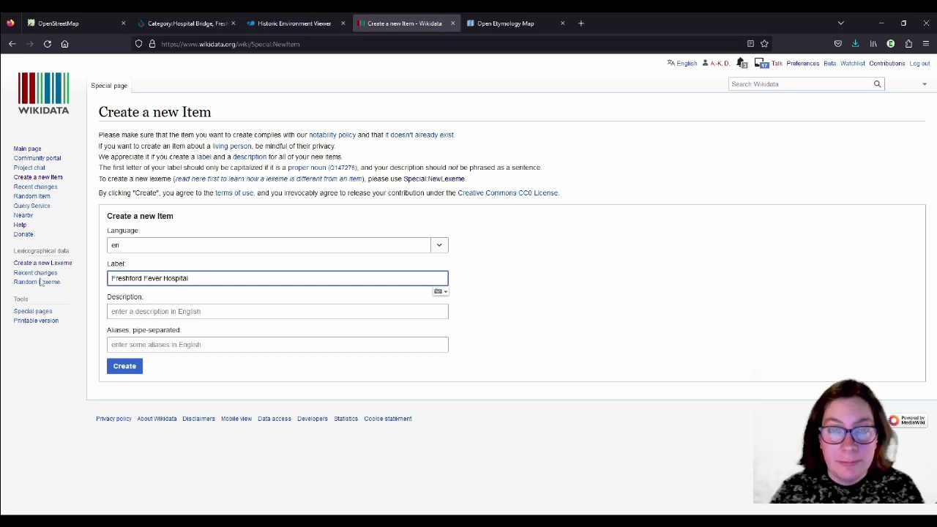
Step: Enter the description 'former fever hospital in Freshford' and select 'Fever Hospital' in the label
{"action": "left_click", "coordinate": [180, 310]}
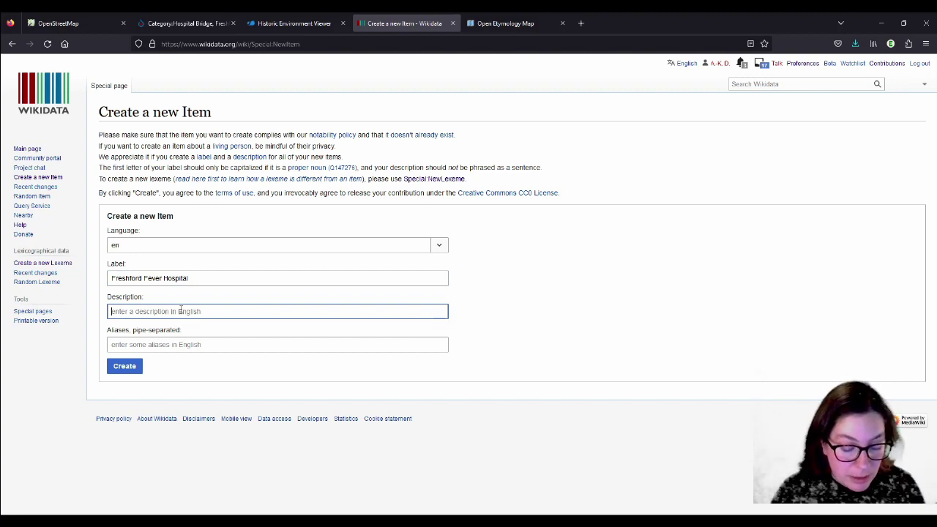
{"action": "type", "text": "for"}
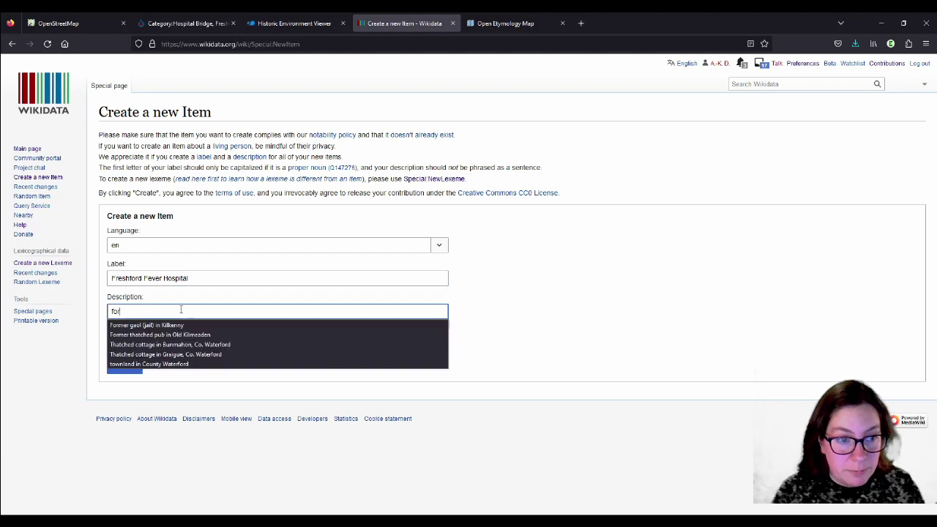
{"action": "type", "text": "mer fever "}
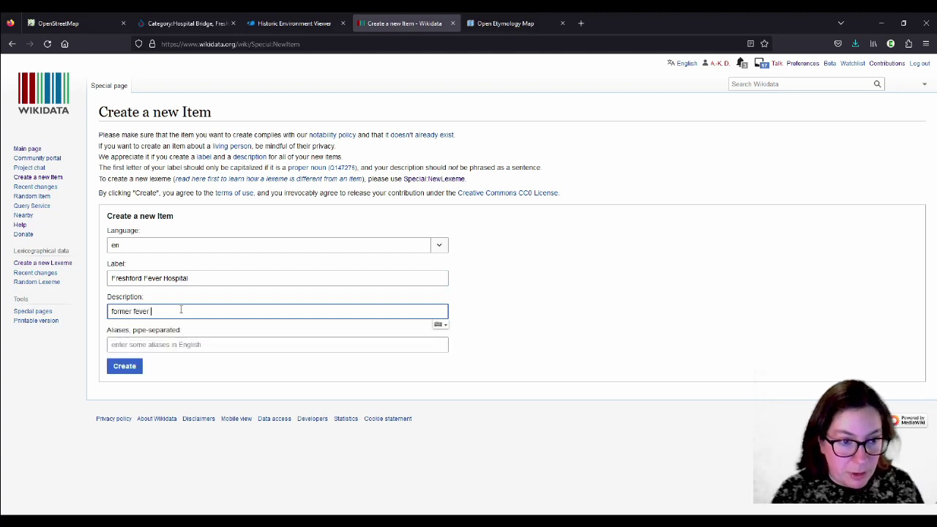
{"action": "type", "text": "ho"}
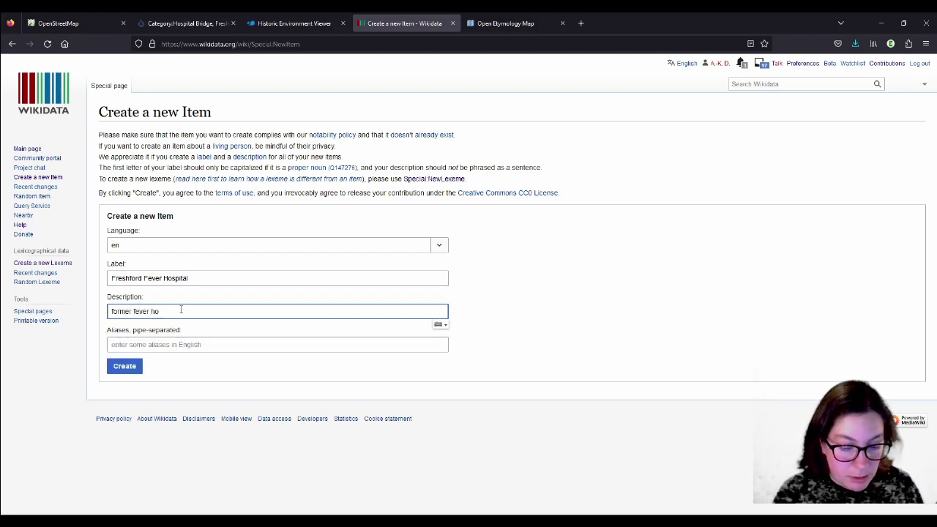
{"action": "type", "text": "spital in Freshford"}
{"action": "key", "text": "Tab"}
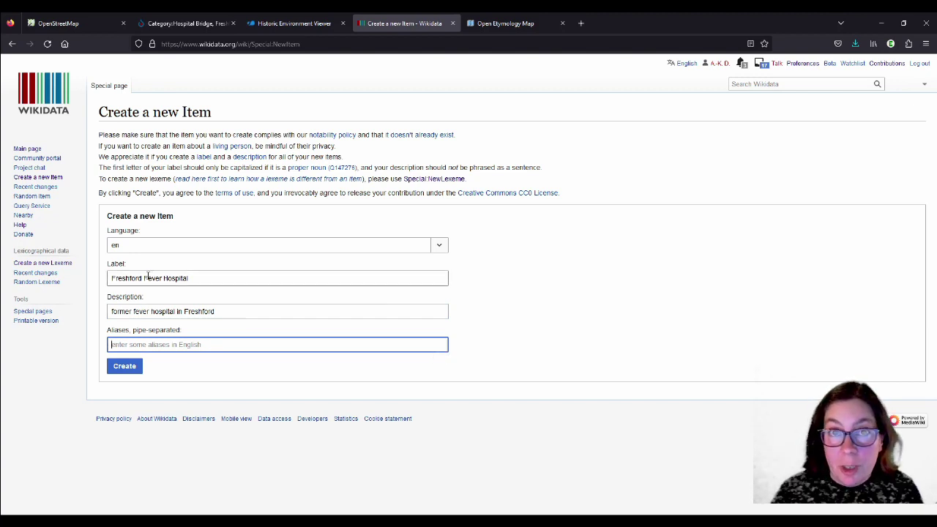
{"action": "left_click_drag", "start_coordinate": [144, 278], "coordinate": [208, 275]}
{"action": "key", "text": "ctrl+c"}
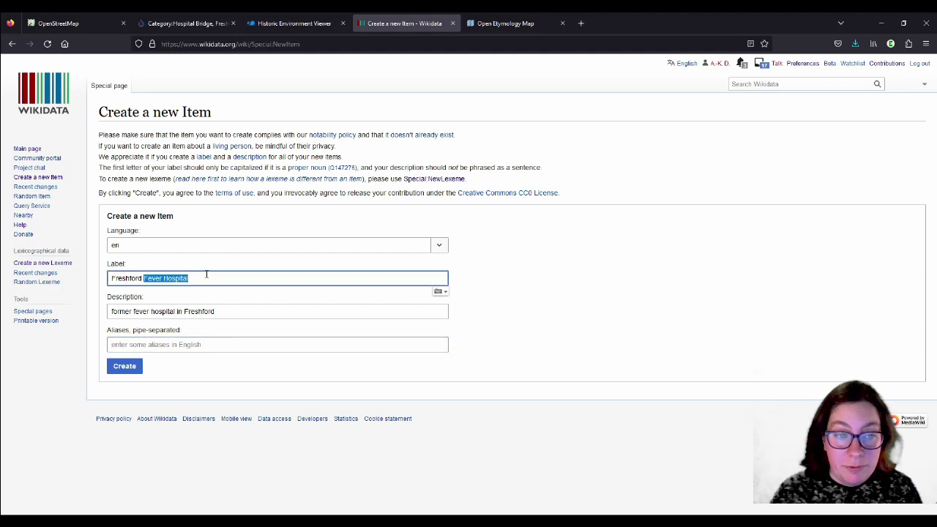
Step: Make 'Fever Hospital' the only alias, discarding a trial 'St. Lachtain's Hospital' alias
{"action": "left_click", "coordinate": [189, 344]}
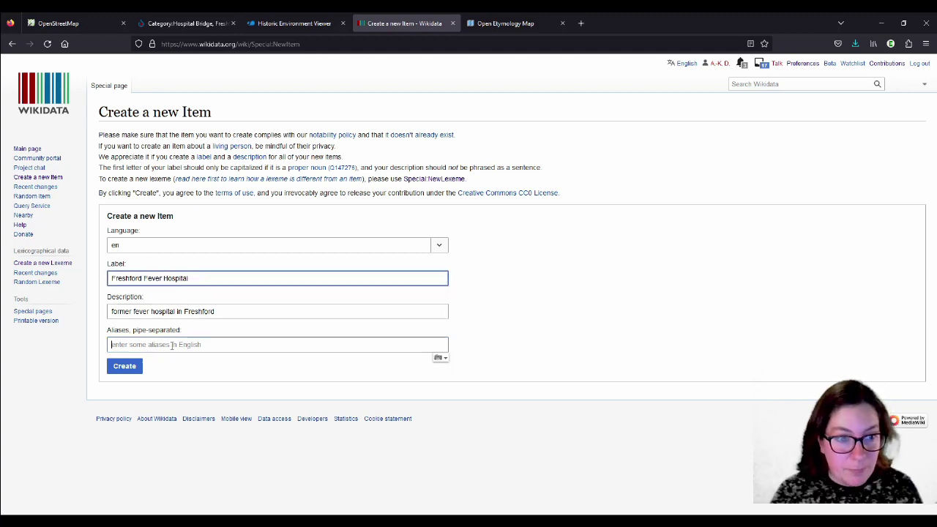
{"action": "key", "text": "ctrl+v"}
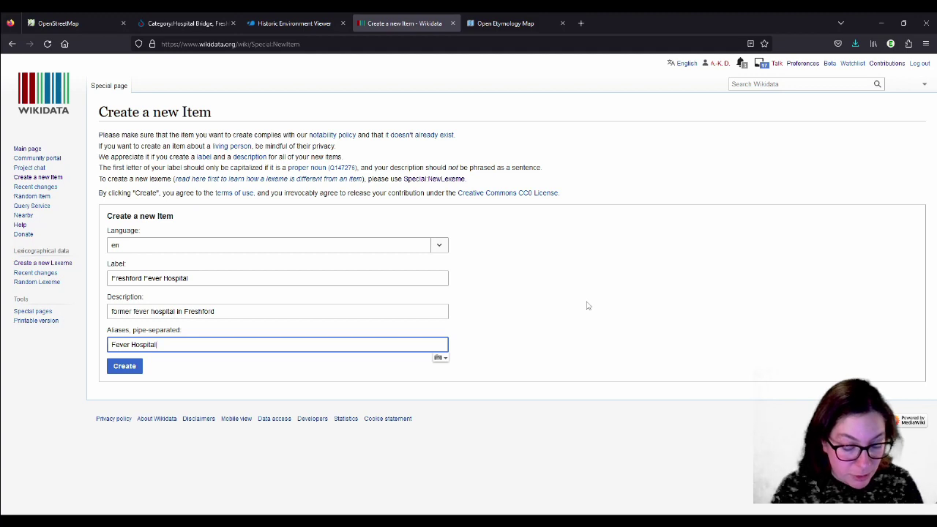
{"action": "type", "text": "St."}
{"action": "key", "text": "BackSpace"}
{"action": "key", "text": "BackSpace"}
{"action": "key", "text": "BackSpace"}
{"action": "key", "text": "BackSpace"}
{"action": "key", "text": "BackSpace"}
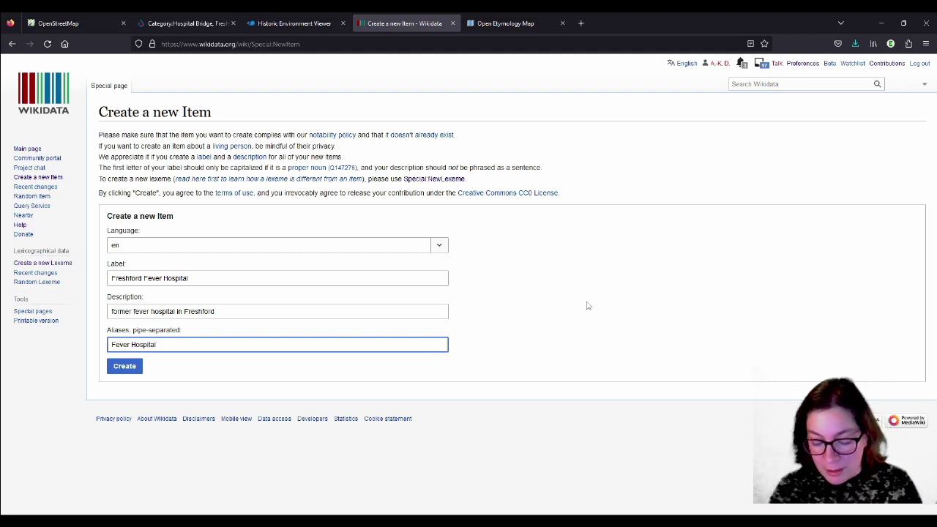
{"action": "type", "text": "|"}
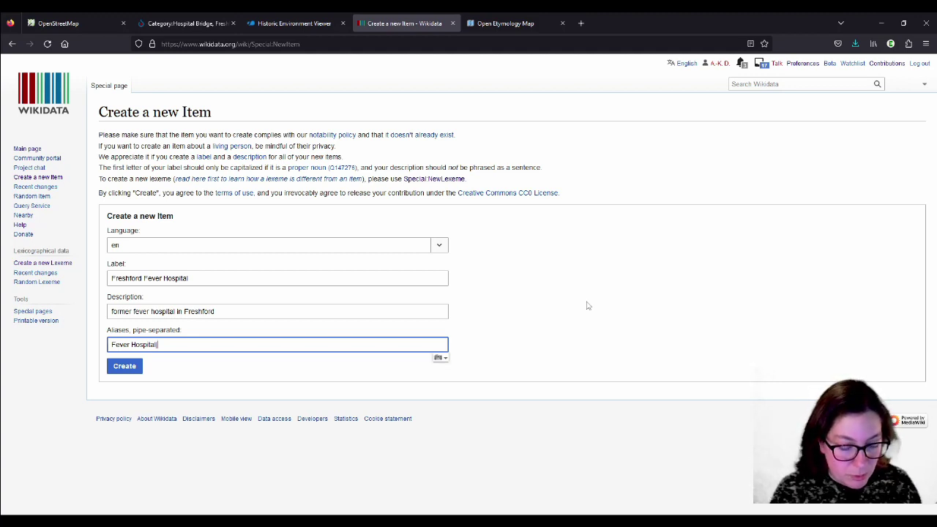
{"action": "type", "text": "St. Lachtain's Hospira"}
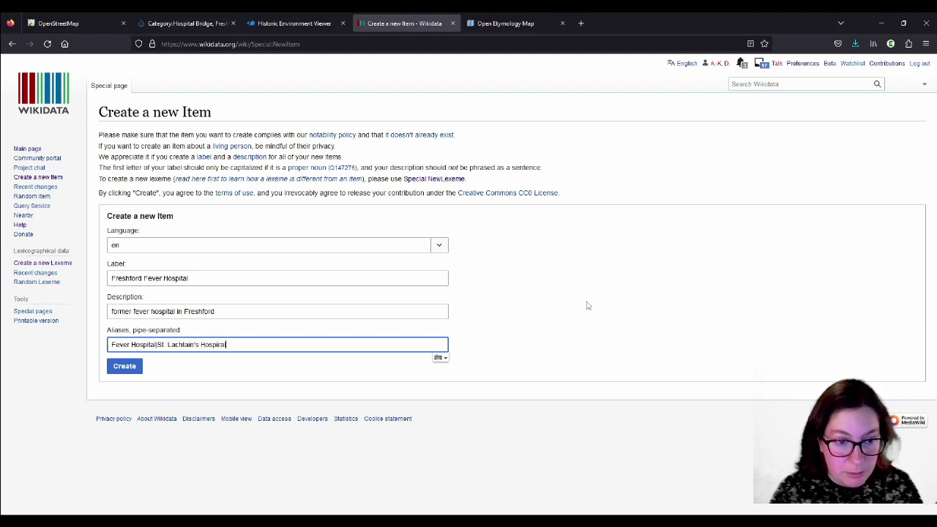
{"action": "key", "text": "BackSpace"}
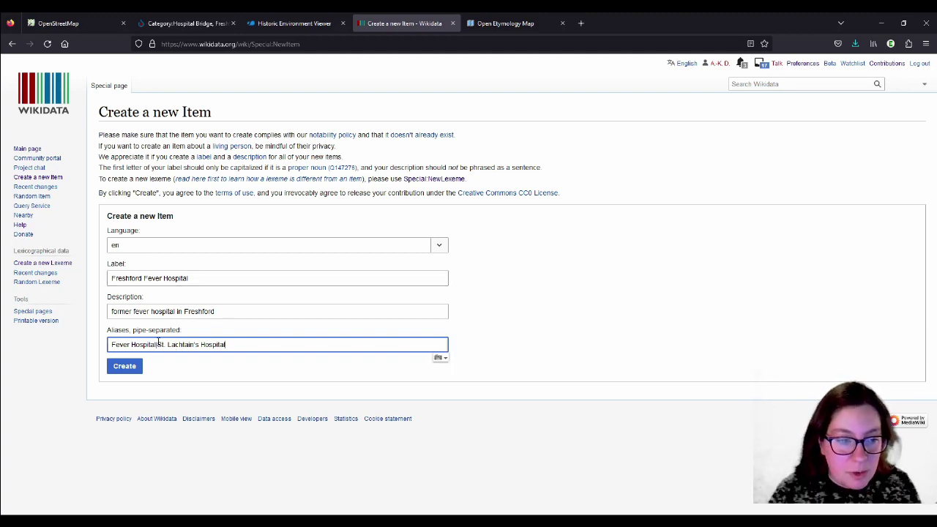
{"action": "left_click_drag", "start_coordinate": [156, 344], "coordinate": [227, 344]}
{"action": "key", "text": "BackSpace"}
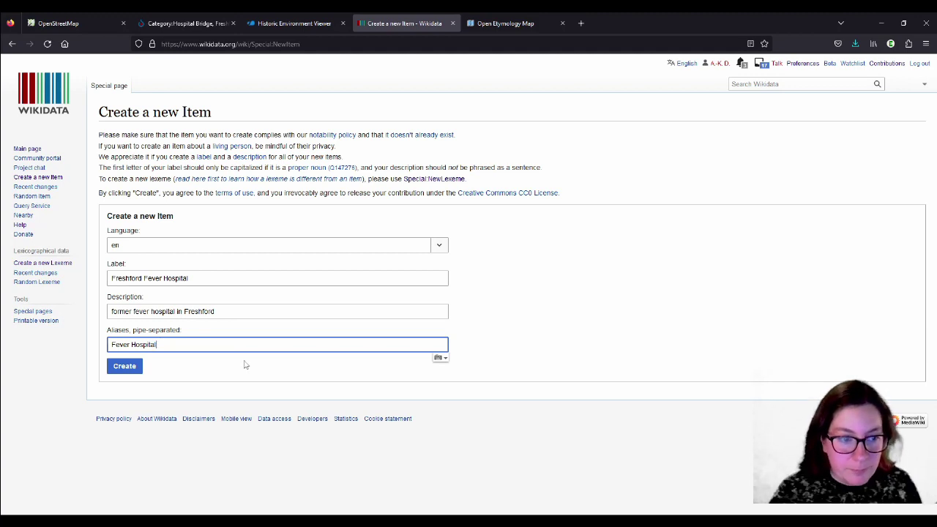
{"action": "left_click", "coordinate": [245, 372]}
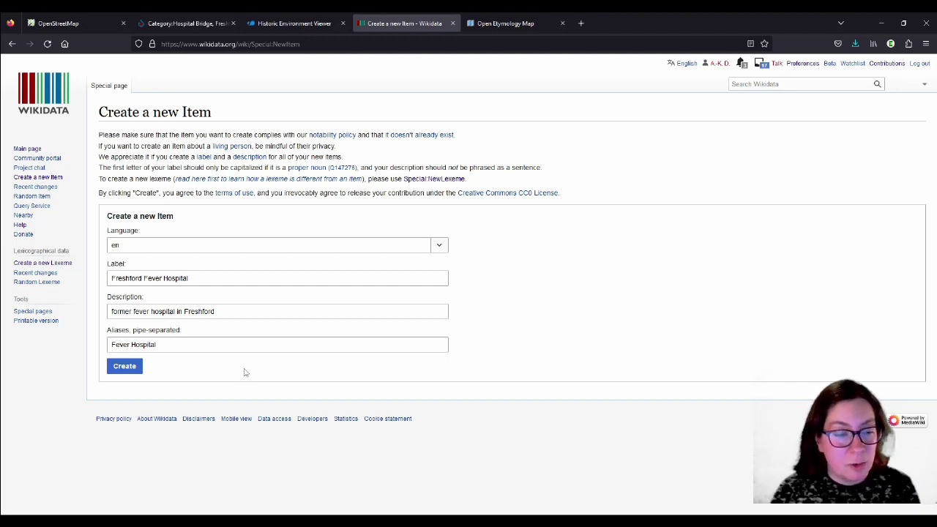
Step: Create the item and add the German description 'ehemaliges Krankenhaus in Freshford, Irland'
{"action": "left_click", "coordinate": [124, 365]}
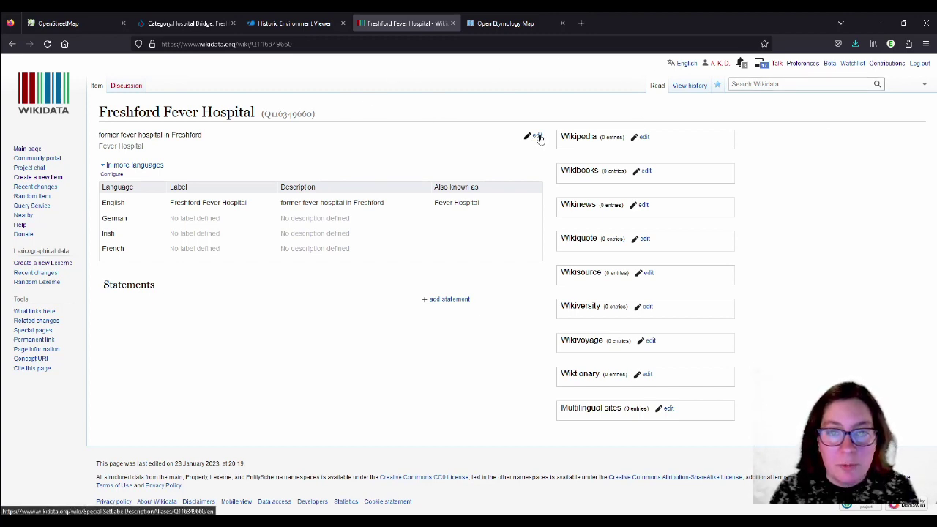
{"action": "left_click", "coordinate": [538, 138]}
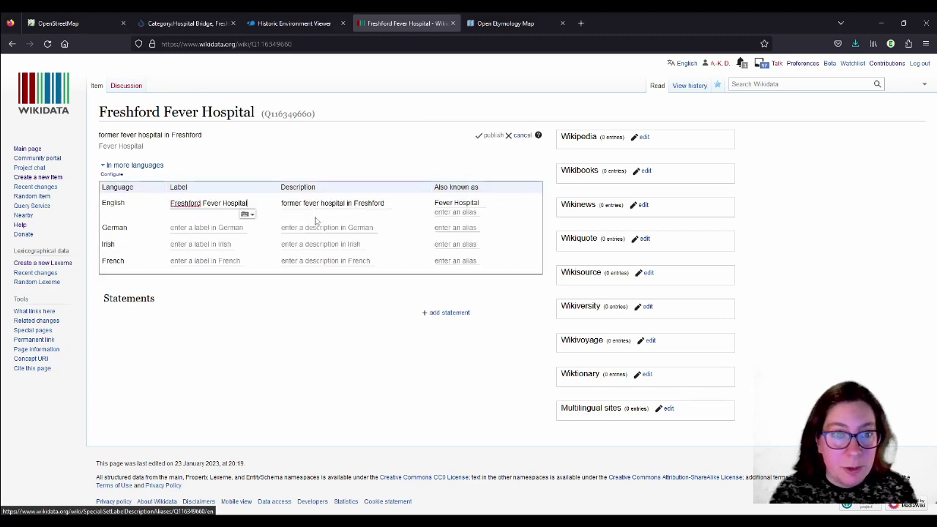
{"action": "left_click", "coordinate": [313, 229]}
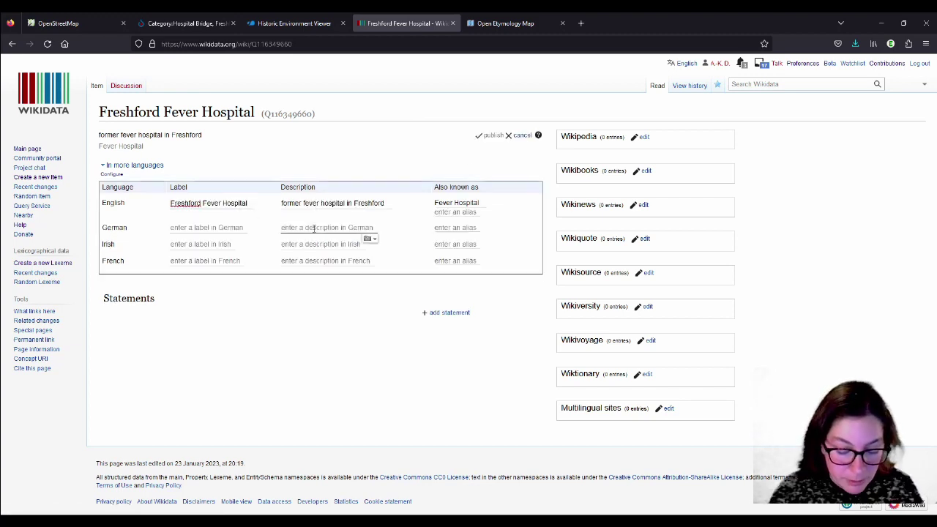
{"action": "type", "text": "ehemaliges Kran"}
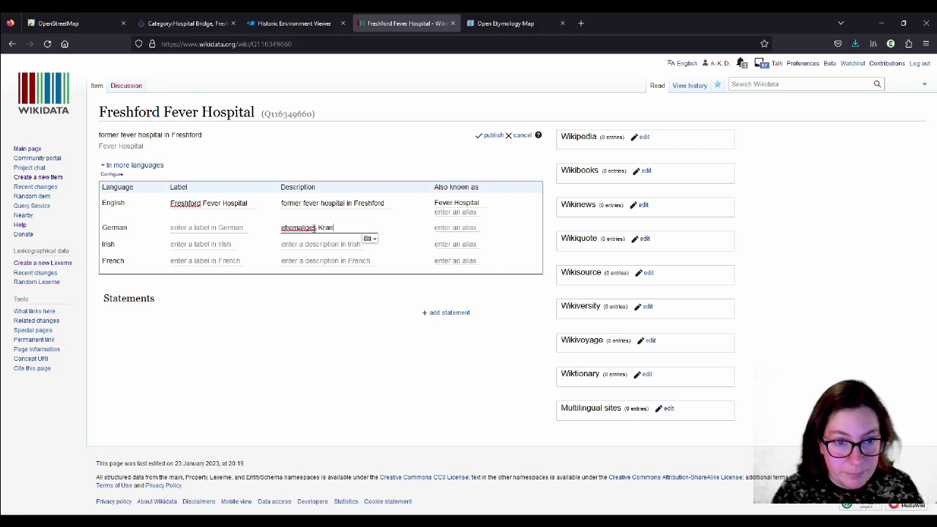
{"action": "type", "text": "kenhaus in F"}
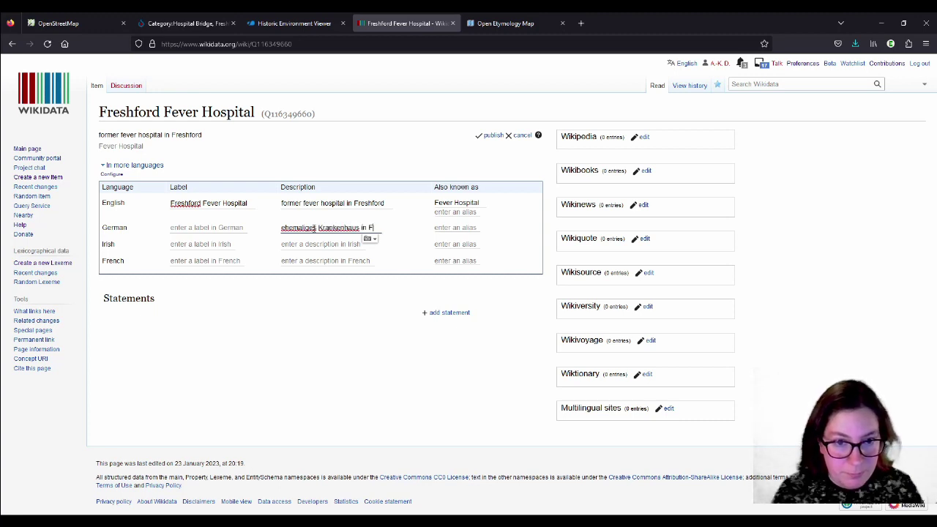
{"action": "type", "text": "reshford."}
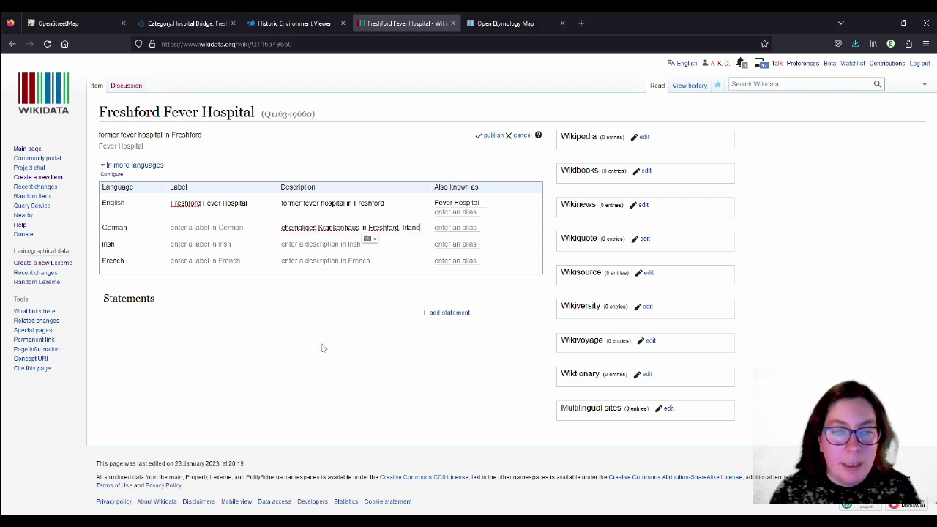
{"action": "type", "text": " Irland"}
Step: Append ', Co. Kilkenny' to the English description
{"action": "left_click", "coordinate": [399, 208]}
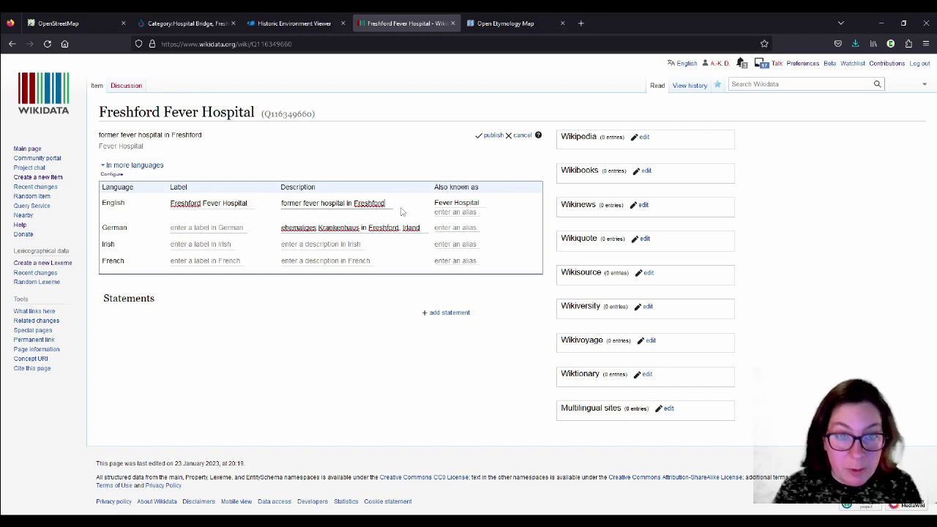
{"action": "type", "text": ", Co"}
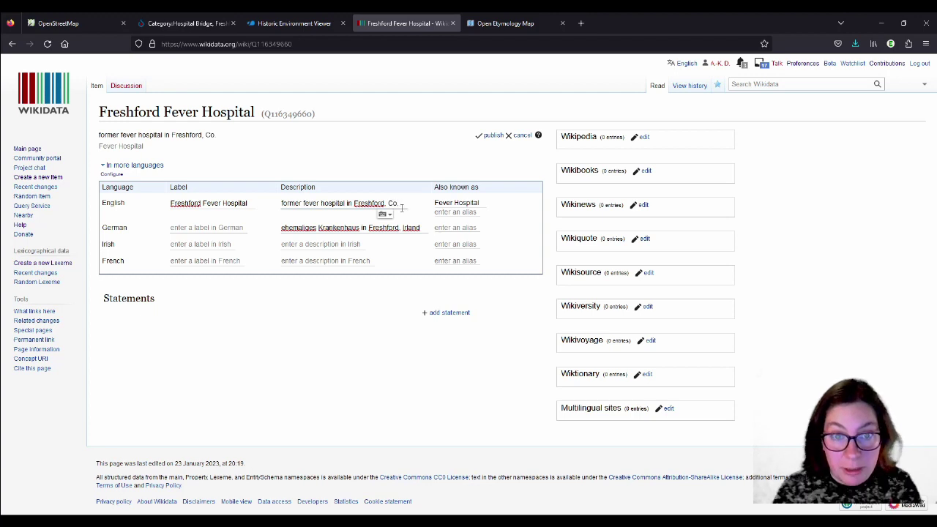
{"action": "type", "text": ". Kilkenny"}
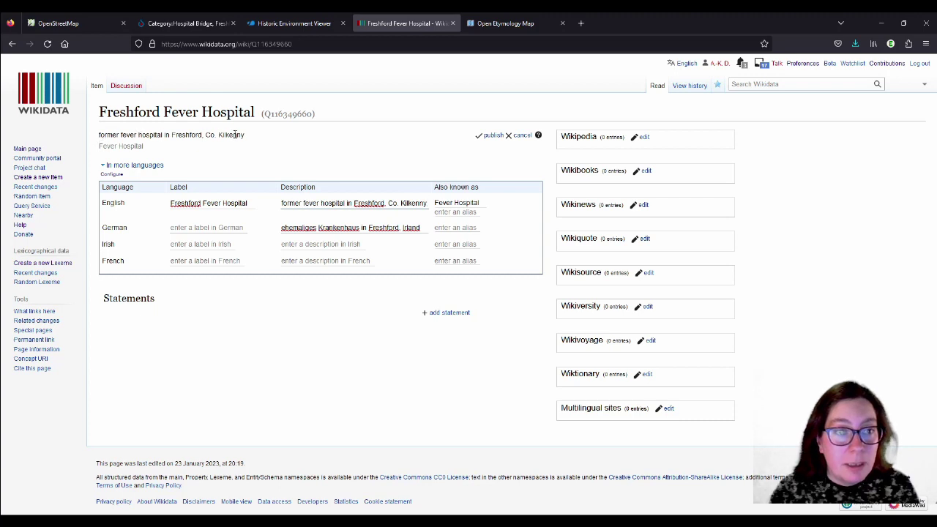
{"action": "left_click_drag", "start_coordinate": [100, 134], "coordinate": [252, 138]}
{"action": "left_click", "coordinate": [311, 142]}
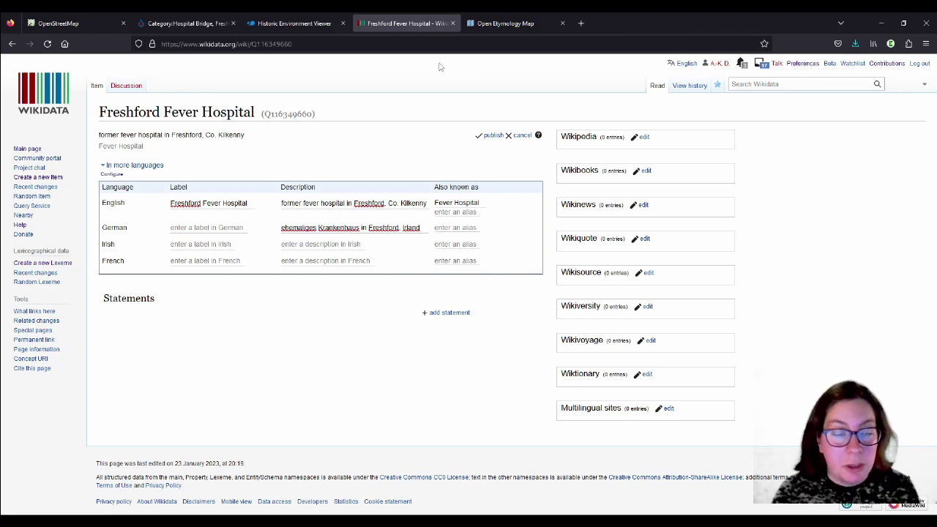
Step: Save the description edits and publish the statement instance of: building
{"action": "left_click", "coordinate": [487, 135]}
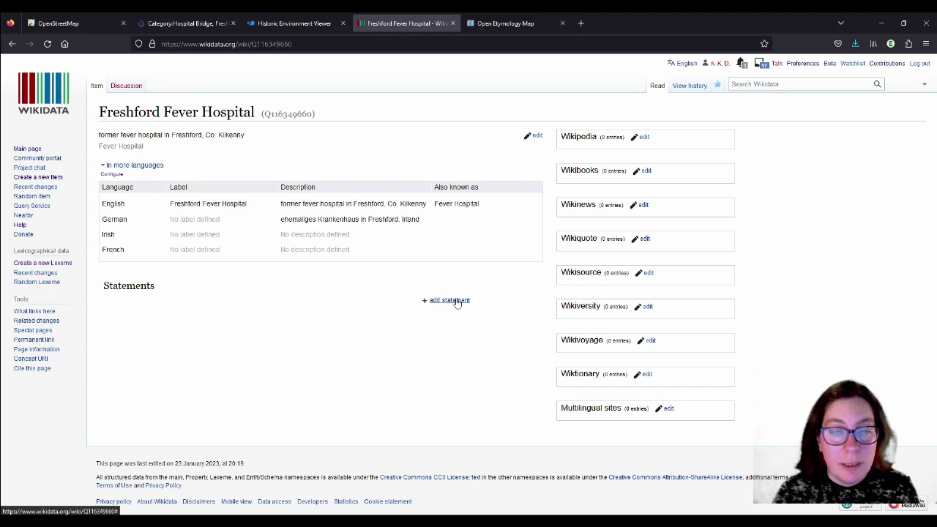
{"action": "left_click", "coordinate": [449, 301]}
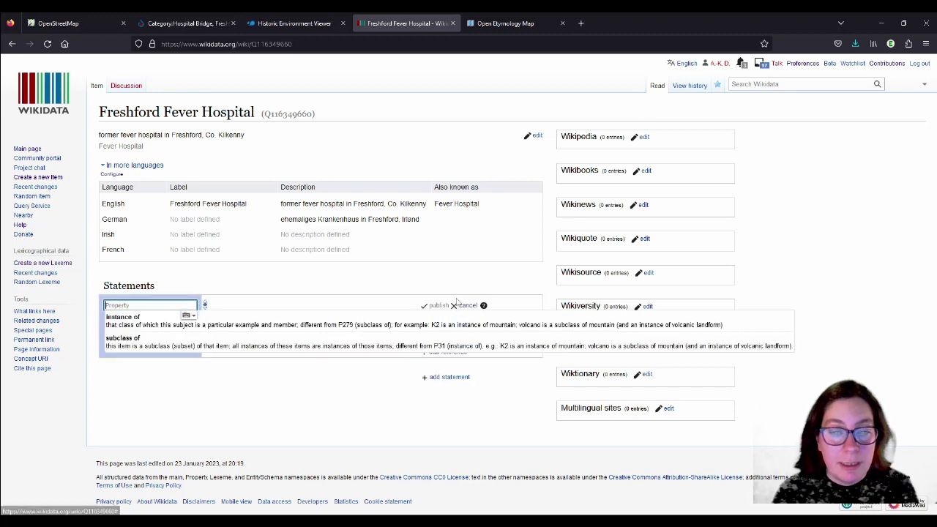
{"action": "left_click", "coordinate": [236, 324]}
{"action": "left_click", "coordinate": [303, 304]}
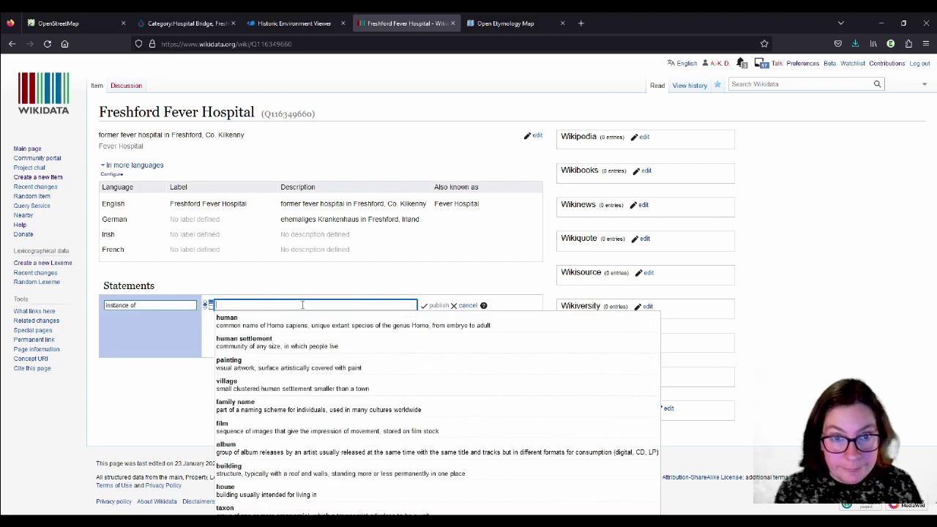
{"action": "type", "text": "building"}
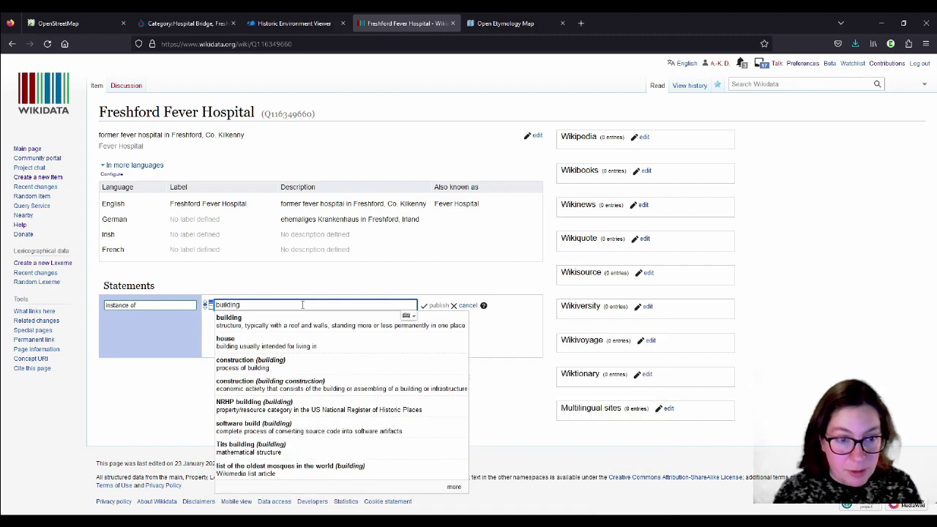
{"action": "left_click", "coordinate": [232, 323]}
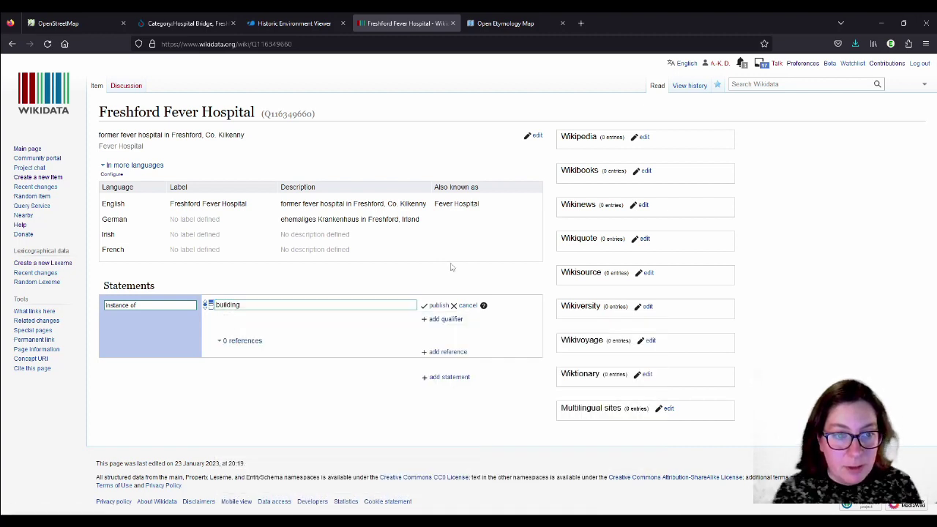
{"action": "left_click", "coordinate": [437, 305]}
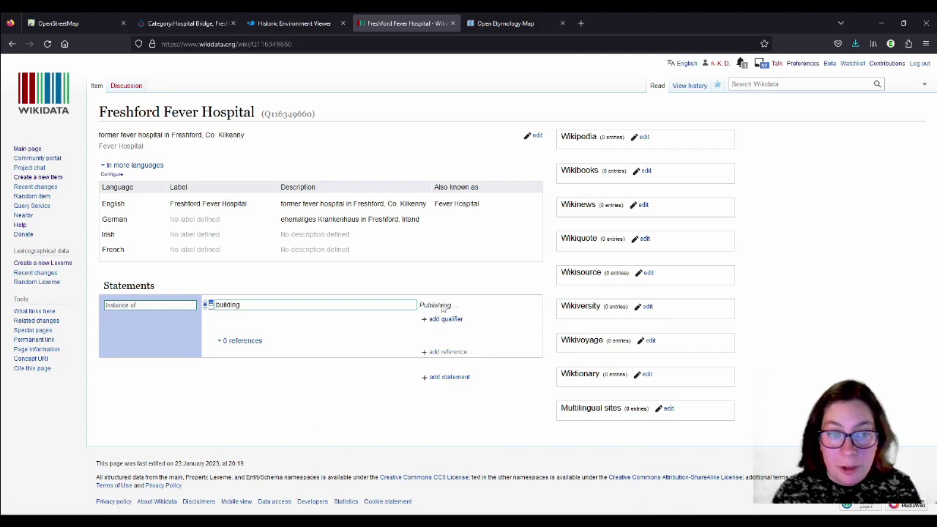
Step: Add 'fever hospital' as a second instance-of value
{"action": "left_click", "coordinate": [449, 383]}
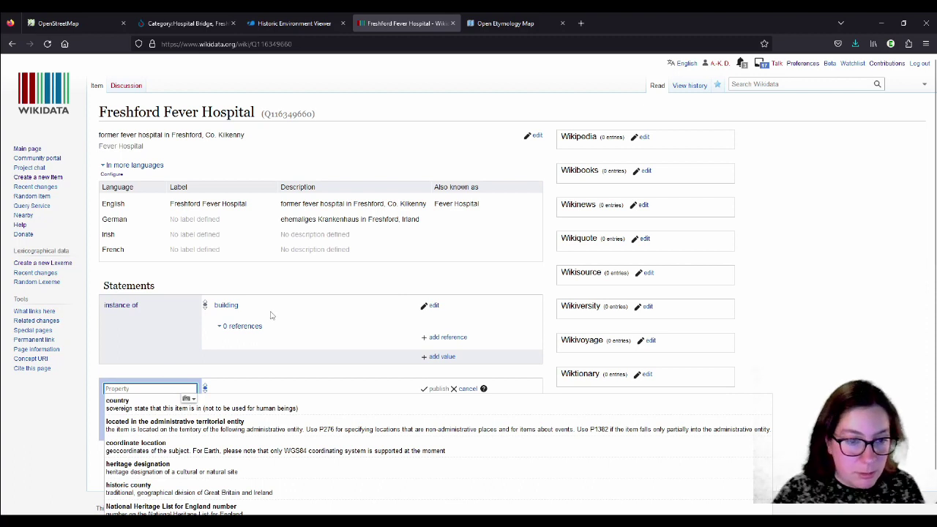
{"action": "left_click", "coordinate": [466, 389]}
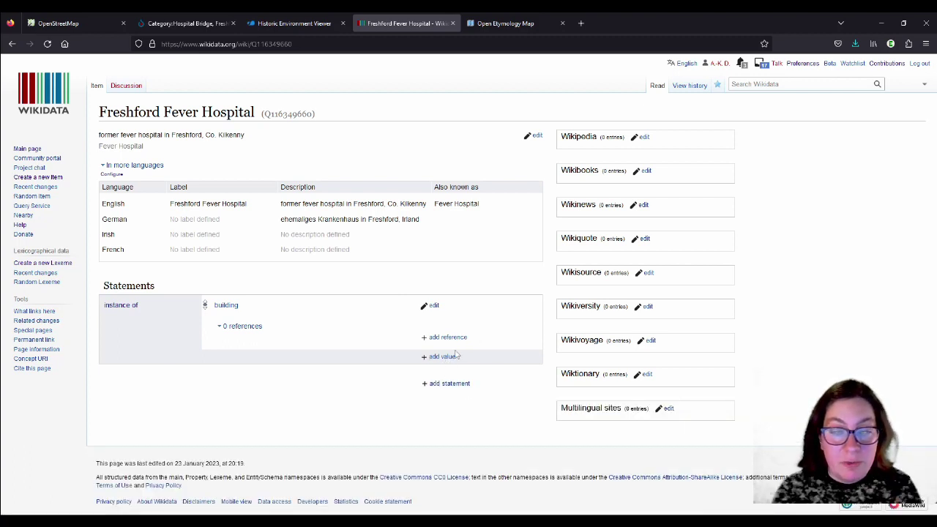
{"action": "left_click", "coordinate": [443, 356]}
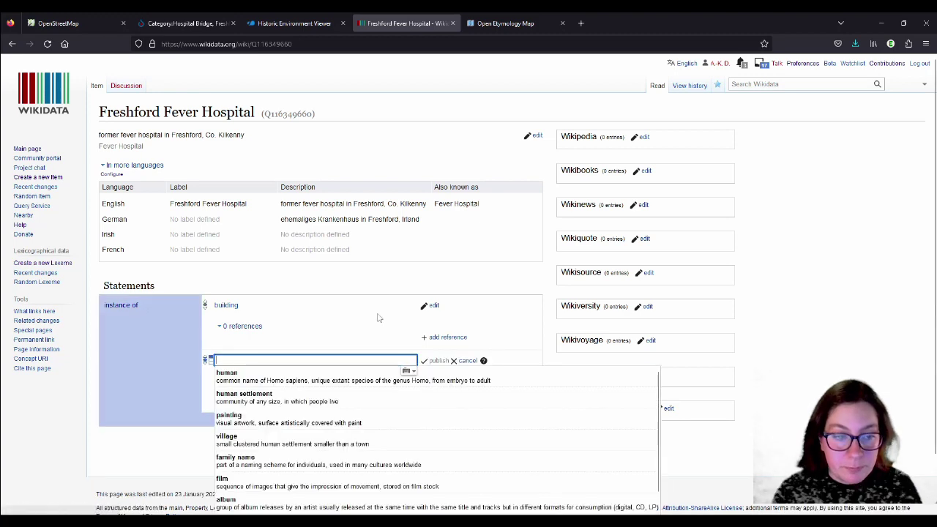
{"action": "type", "text": "fever ho"}
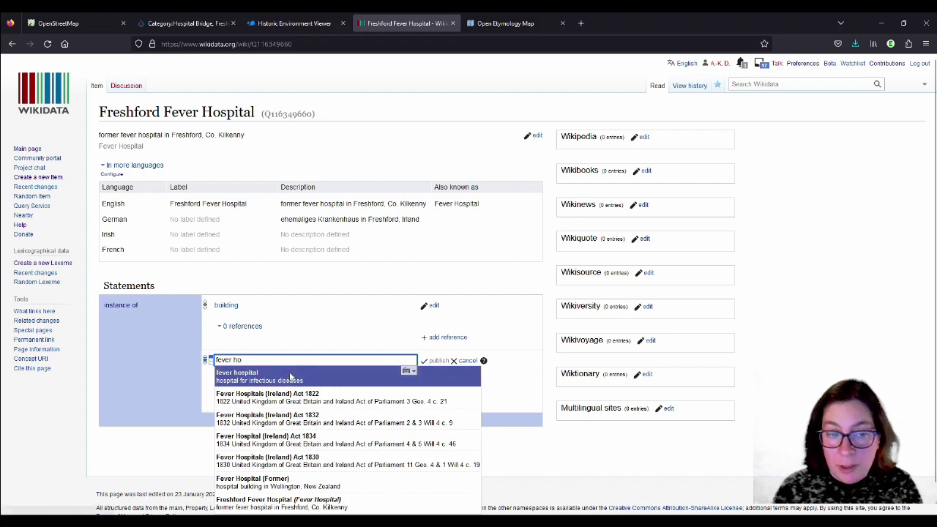
{"action": "left_click", "coordinate": [292, 374]}
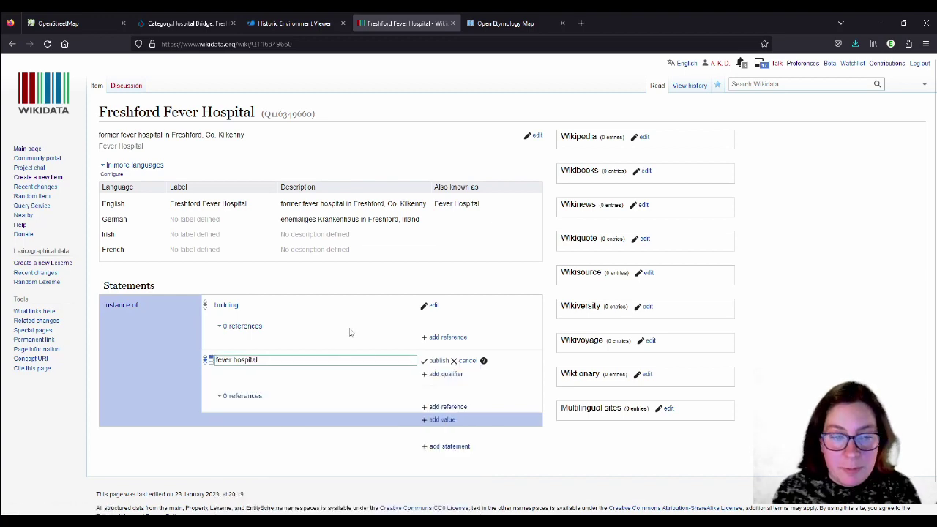
{"action": "scroll", "coordinate": [350, 330], "scroll_direction": "down", "scroll_amount": 1}
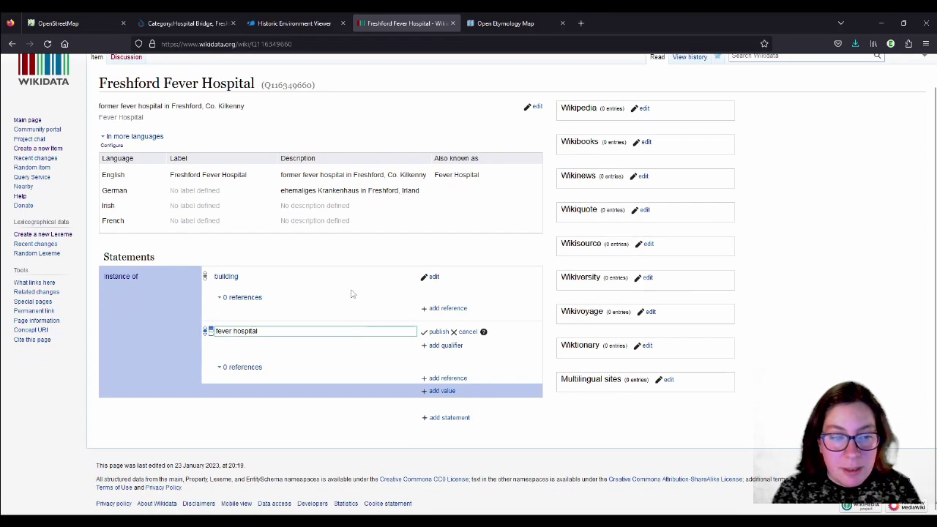
{"action": "left_click", "coordinate": [439, 334]}
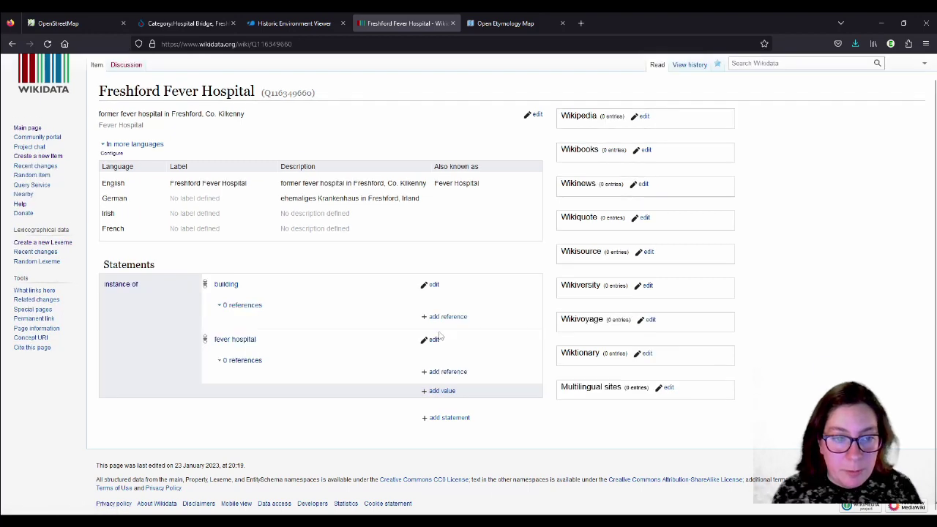
{"action": "left_click", "coordinate": [431, 339]}
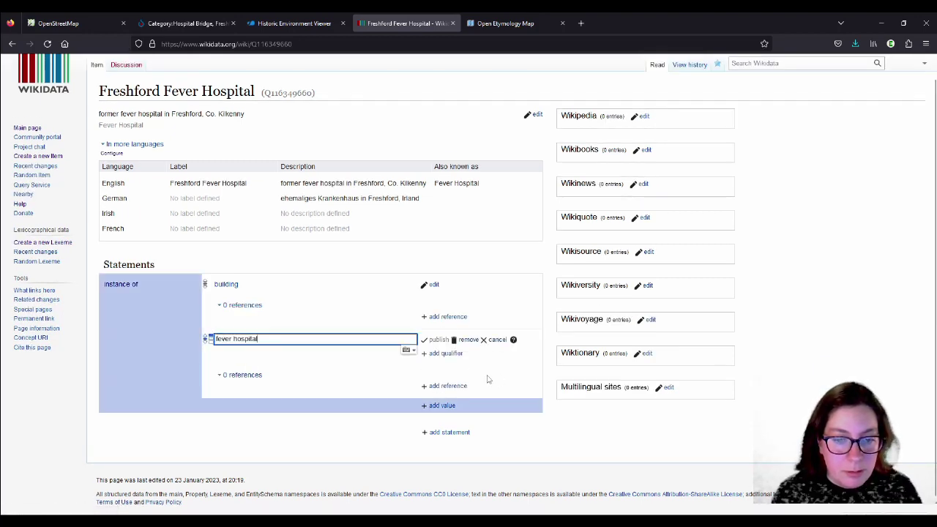
Step: Add 'former hospital' as an instance-of value and remove 'fever hospital'
{"action": "left_click", "coordinate": [447, 407]}
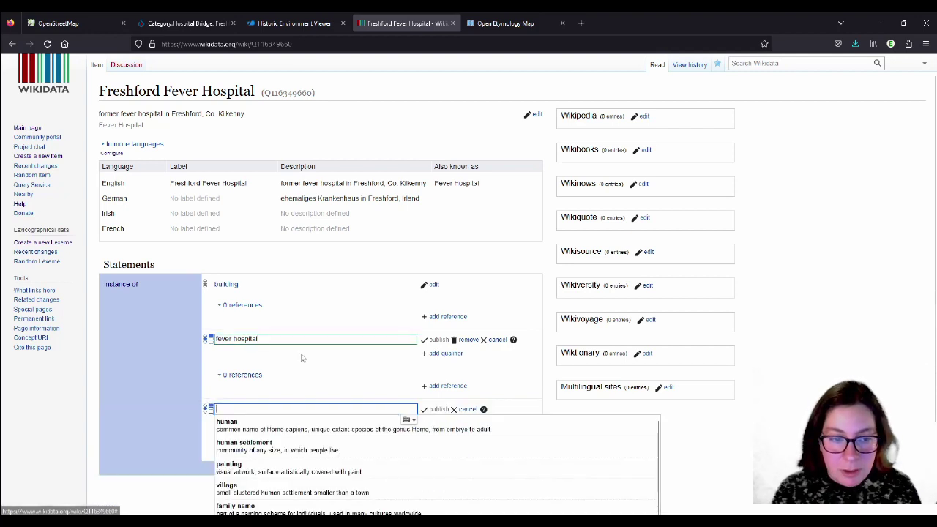
{"action": "type", "text": "former"}
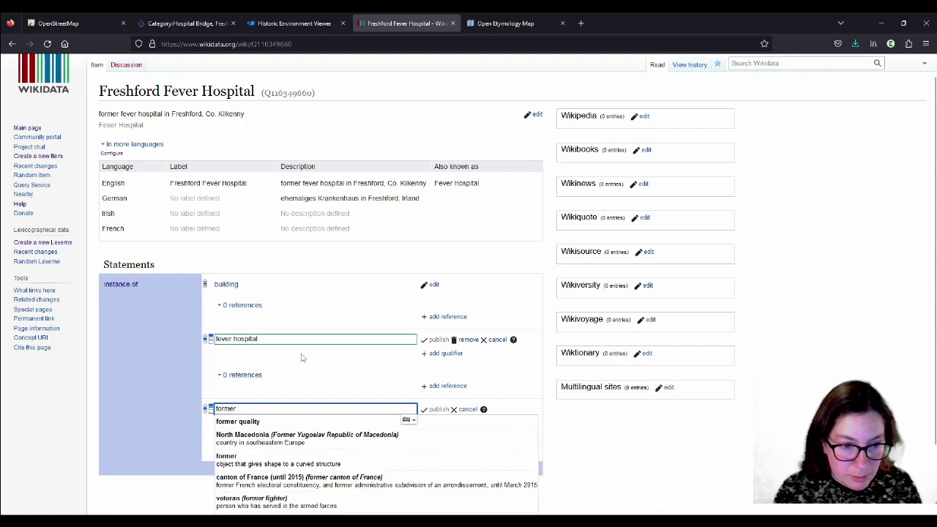
{"action": "type", "text": " hospital"}
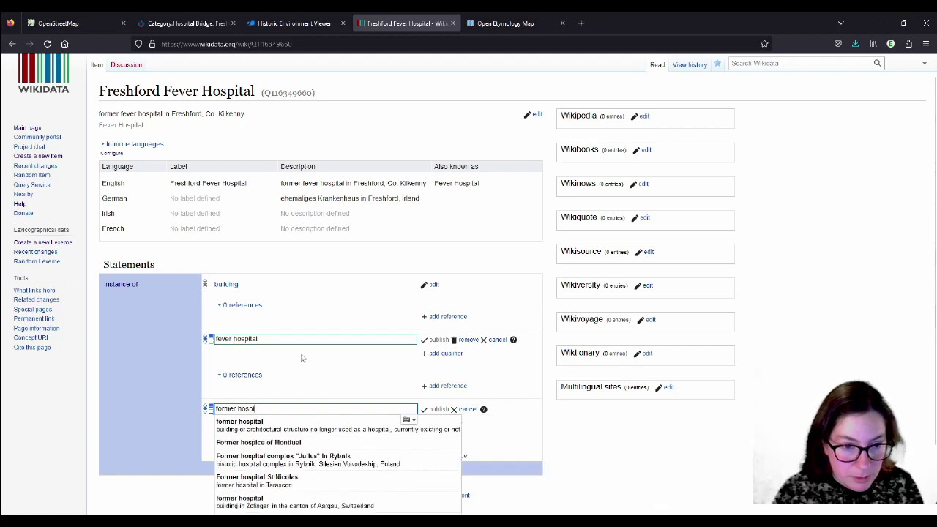
{"action": "left_click", "coordinate": [266, 428]}
{"action": "scroll", "coordinate": [402, 429], "scroll_direction": "down", "scroll_amount": 2}
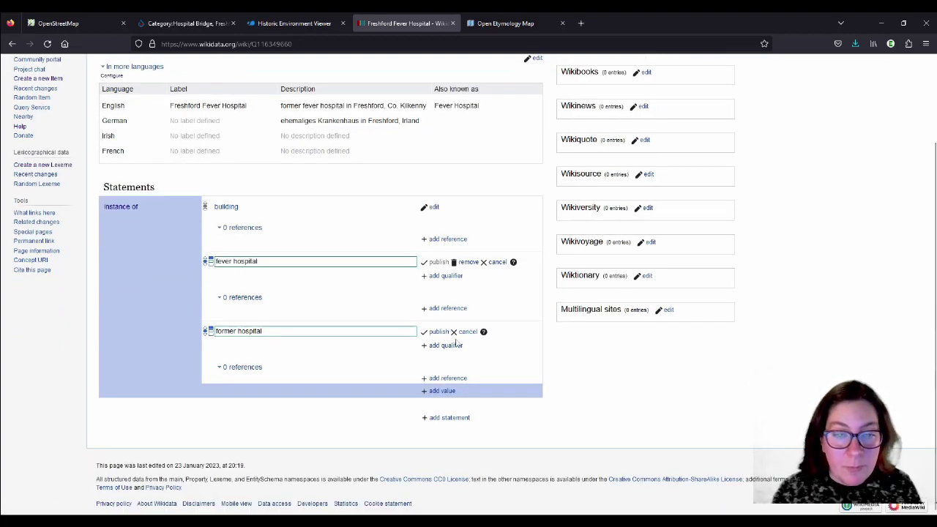
{"action": "left_click", "coordinate": [439, 333]}
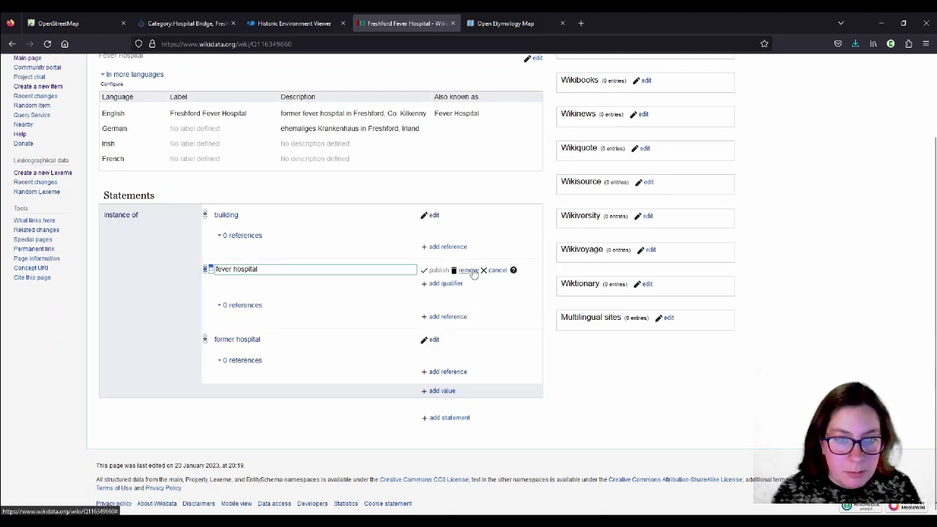
{"action": "left_click", "coordinate": [466, 271]}
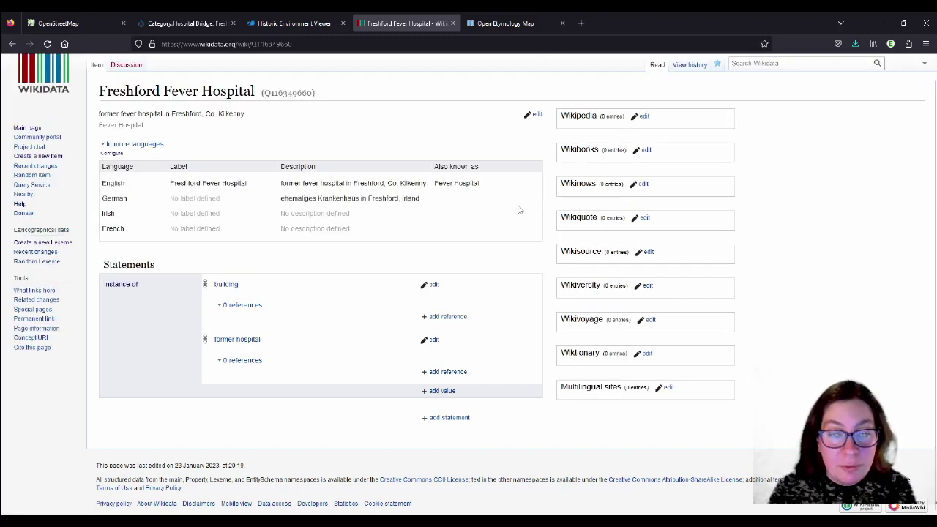
Step: Pan and zoom the Open Etymology Map from Freshford down to Kilkenny town centre
{"action": "left_click", "coordinate": [508, 23]}
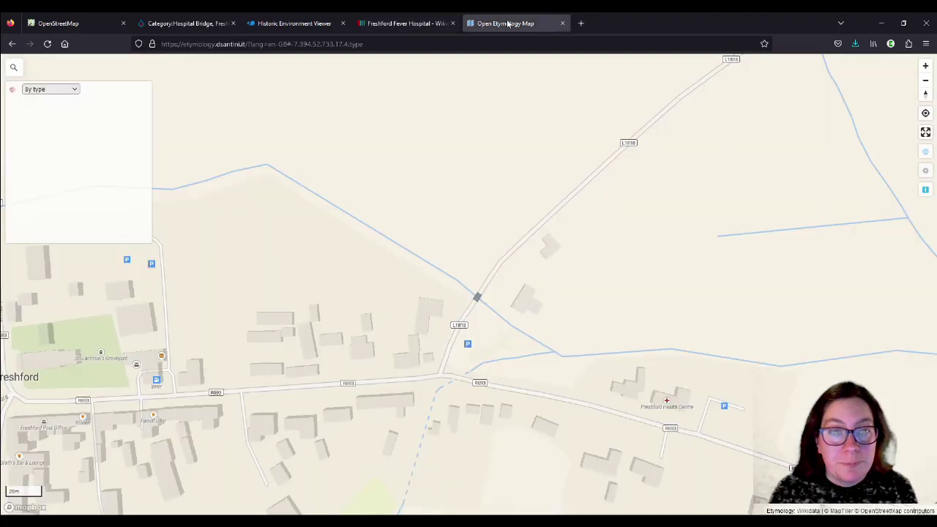
{"action": "scroll", "coordinate": [358, 185], "scroll_direction": "down", "scroll_amount": 5}
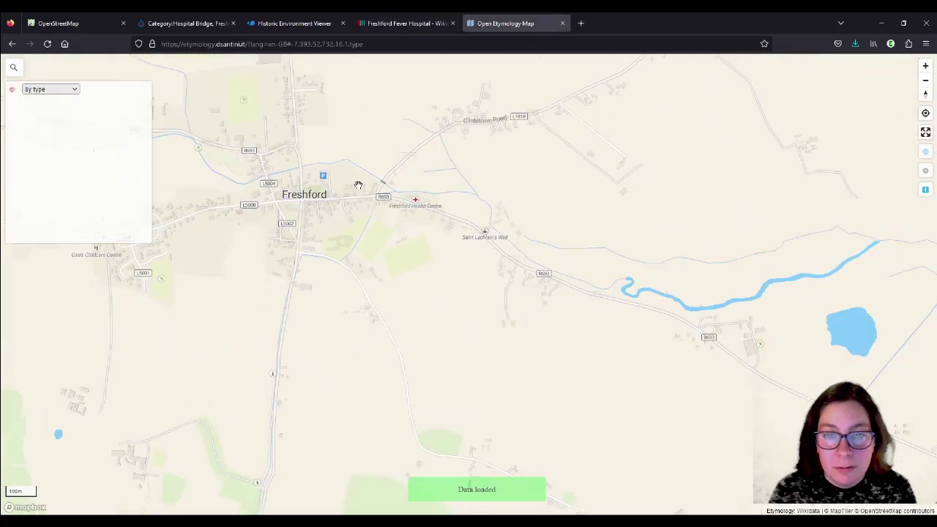
{"action": "left_click_drag", "start_coordinate": [863, 353], "coordinate": [328, 154]}
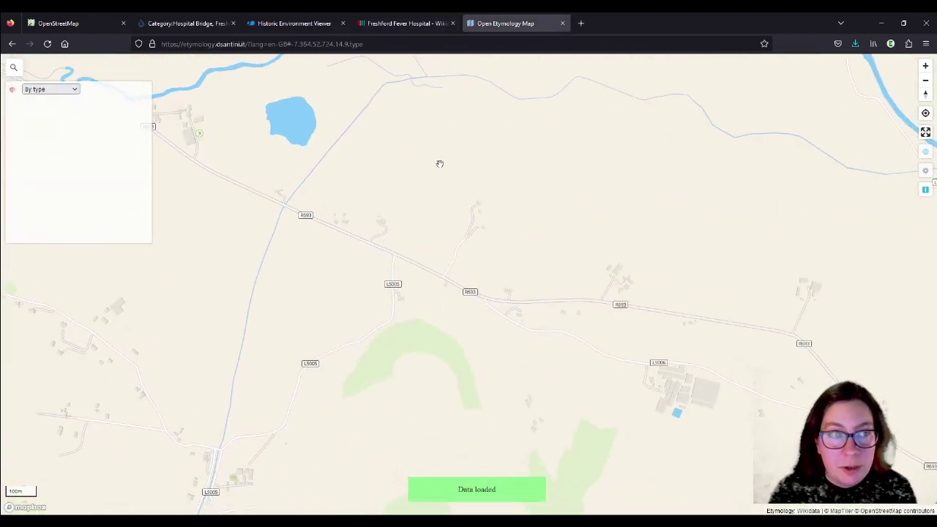
{"action": "scroll", "coordinate": [439, 161], "scroll_direction": "down", "scroll_amount": 3}
{"action": "scroll", "coordinate": [230, 125], "scroll_direction": "down", "scroll_amount": 3}
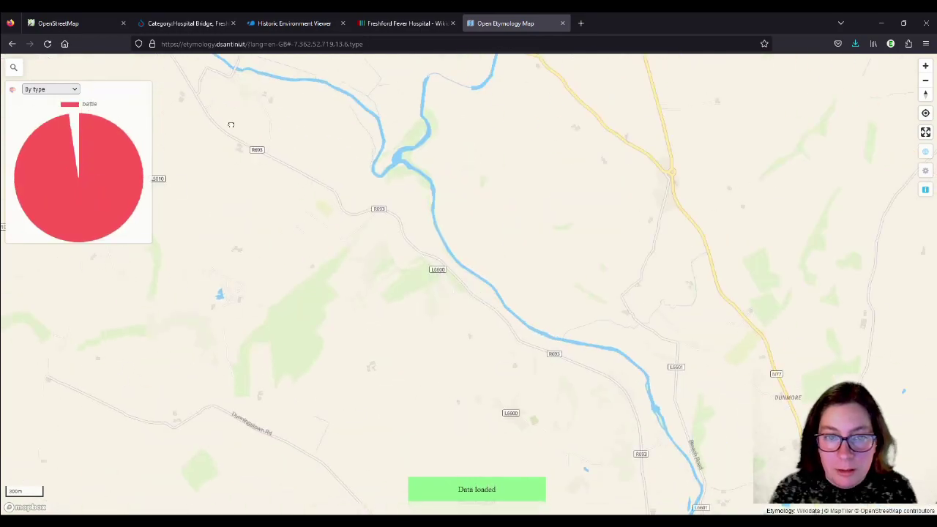
{"action": "scroll", "coordinate": [380, 207], "scroll_direction": "down", "scroll_amount": 2}
{"action": "left_click_drag", "start_coordinate": [381, 207], "coordinate": [334, 161]}
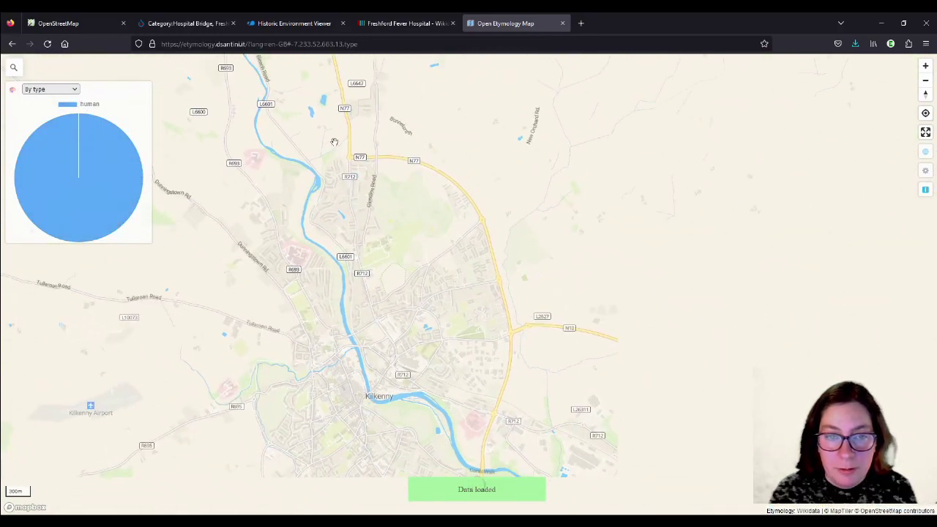
{"action": "scroll", "coordinate": [379, 385], "scroll_direction": "up", "scroll_amount": 4}
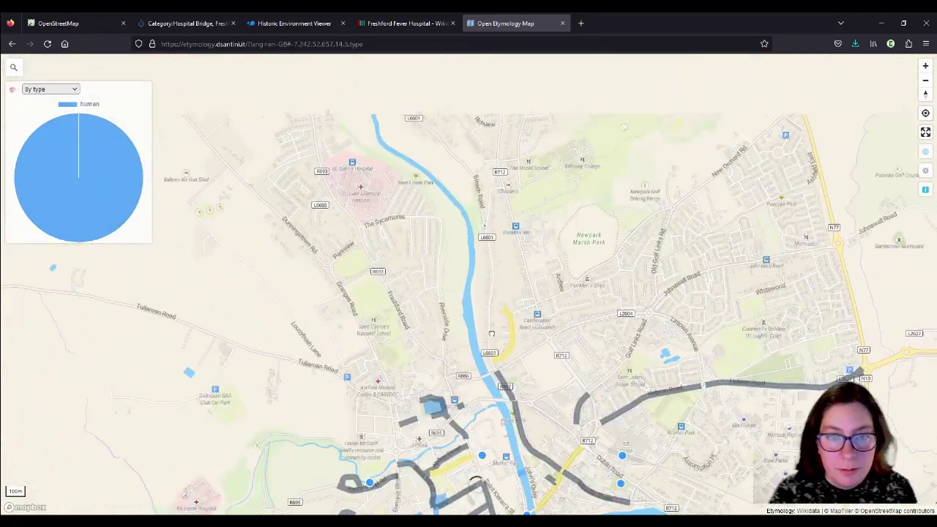
{"action": "left_click_drag", "start_coordinate": [520, 333], "coordinate": [469, 151]}
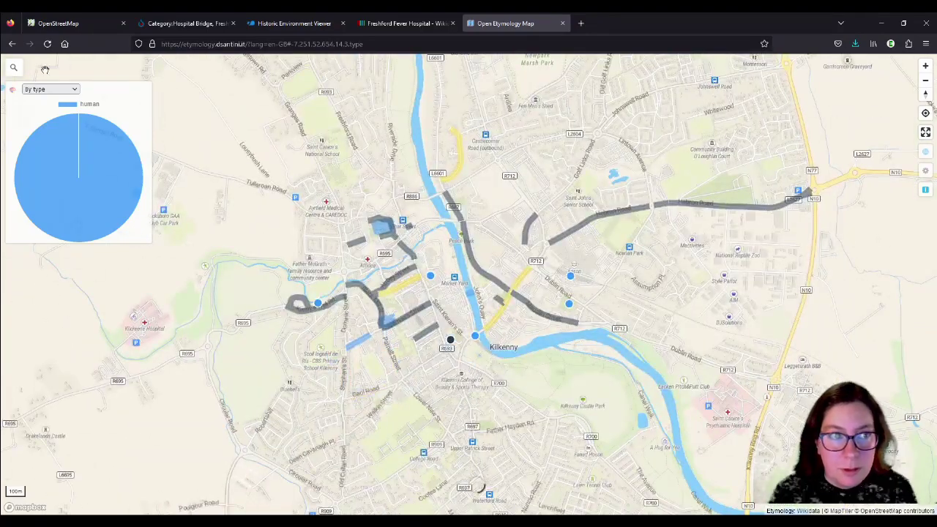
{"action": "scroll", "coordinate": [427, 274], "scroll_direction": "up", "scroll_amount": 1}
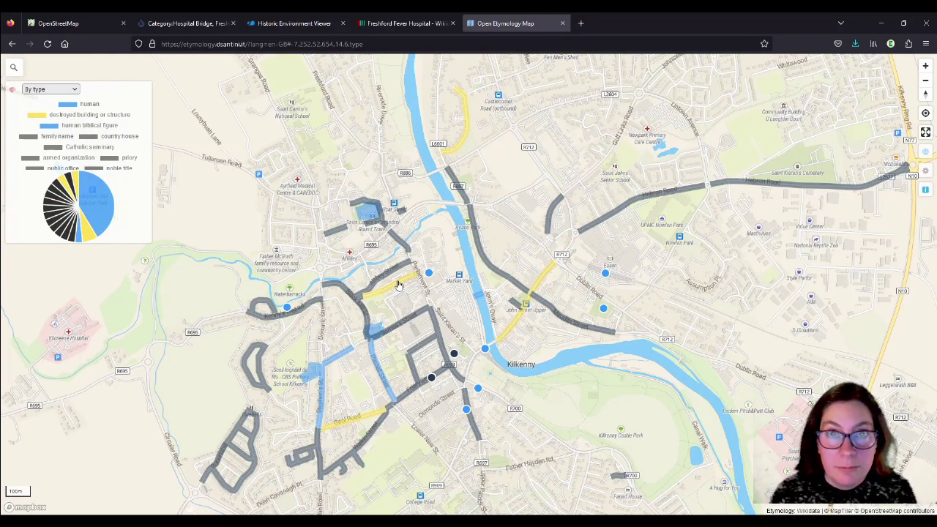
{"action": "scroll", "coordinate": [659, 361], "scroll_direction": "down", "scroll_amount": 5}
Step: Move the map back north and zoom in on Freshford village
{"action": "left_click_drag", "start_coordinate": [460, 124], "coordinate": [509, 379]}
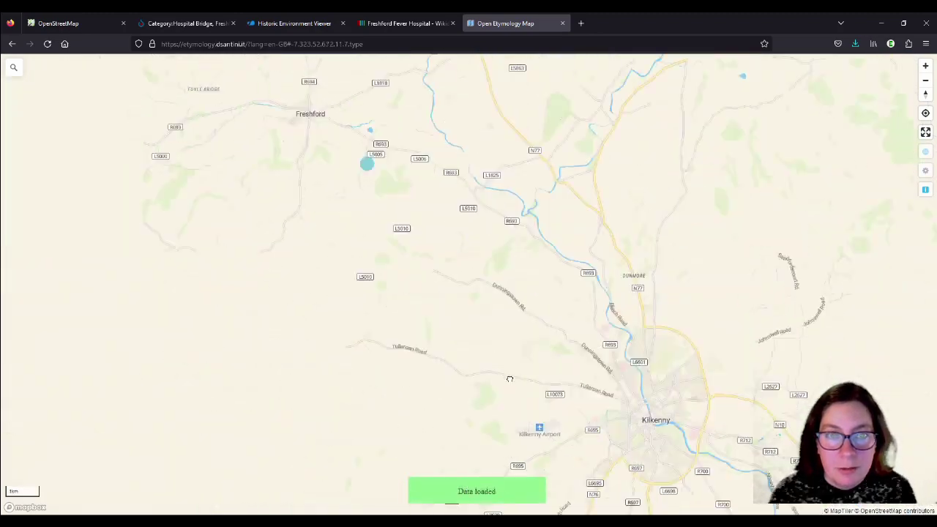
{"action": "scroll", "coordinate": [438, 333], "scroll_direction": "up", "scroll_amount": 3}
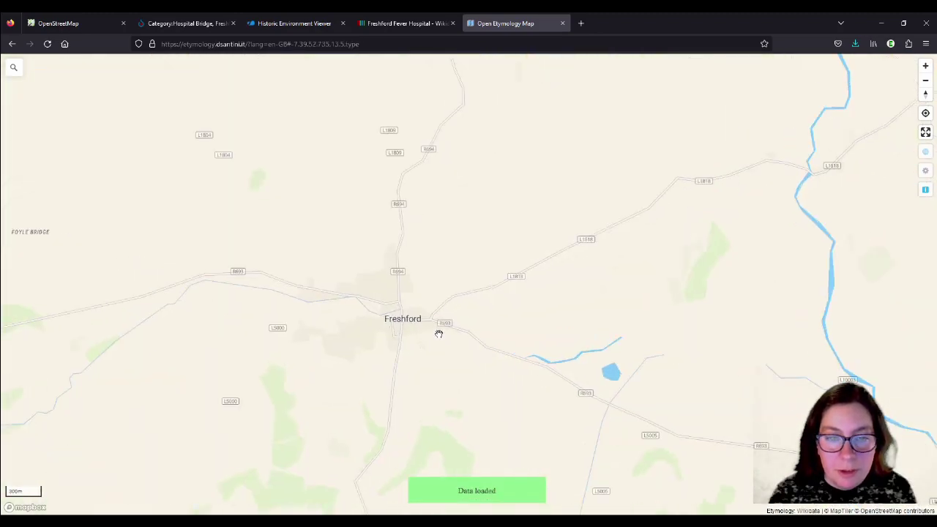
{"action": "scroll", "coordinate": [438, 334], "scroll_direction": "up", "scroll_amount": 2}
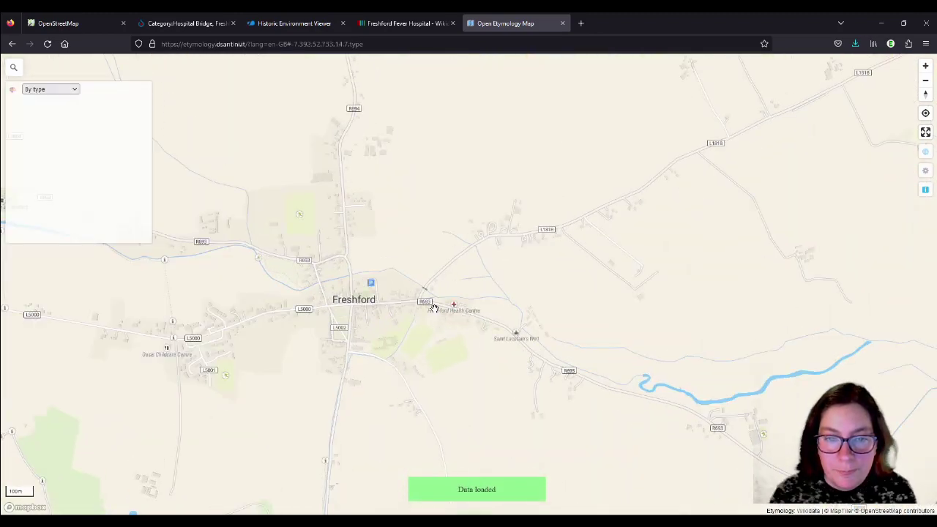
{"action": "scroll", "coordinate": [434, 309], "scroll_direction": "up", "scroll_amount": 2}
Step: Publish the statement country: Republic of Ireland on the Freshford Fever Hospital item
{"action": "left_click", "coordinate": [396, 23]}
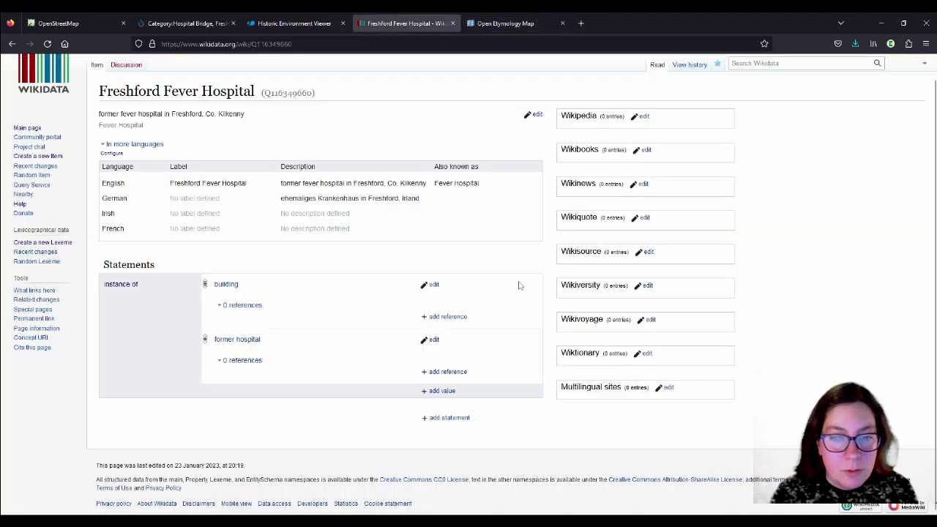
{"action": "left_click", "coordinate": [461, 420]}
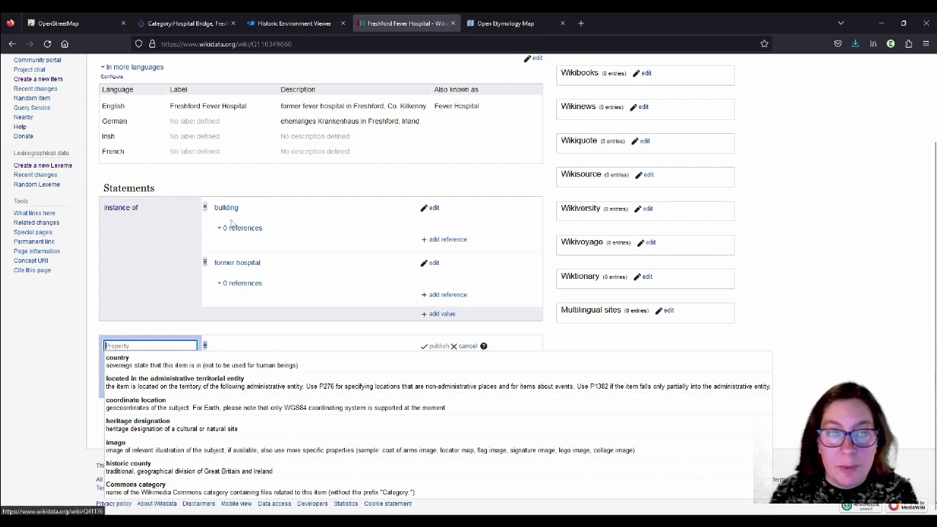
{"action": "left_click", "coordinate": [134, 366]}
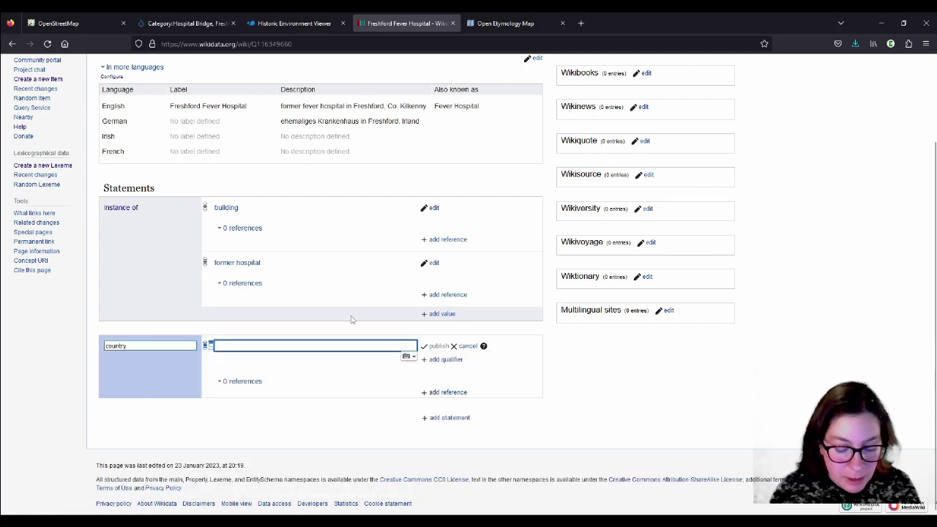
{"action": "type", "text": "Irela"}
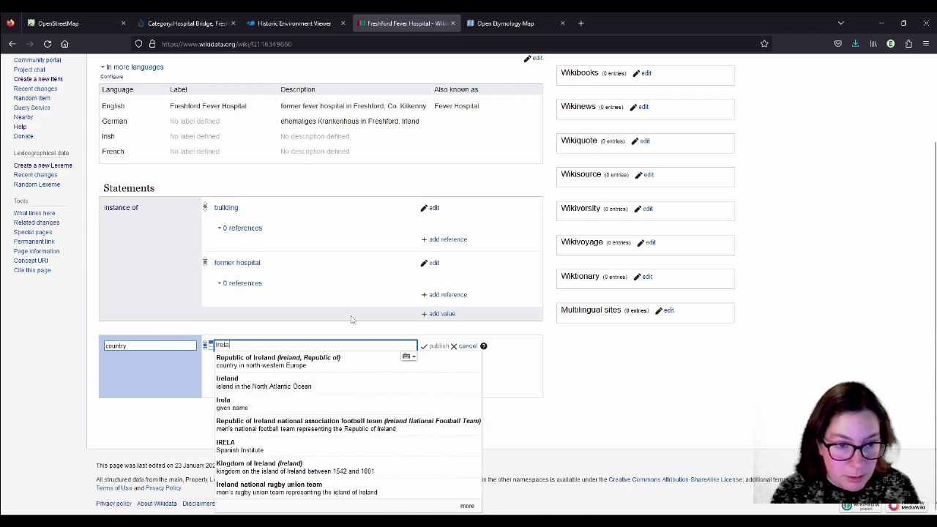
{"action": "left_click", "coordinate": [338, 364]}
{"action": "left_click", "coordinate": [436, 346]}
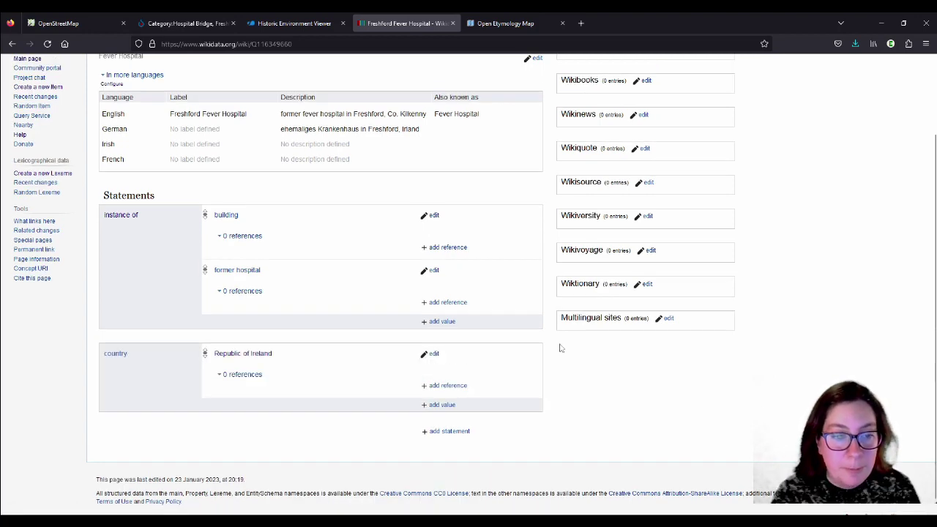
{"action": "left_click", "coordinate": [448, 431]}
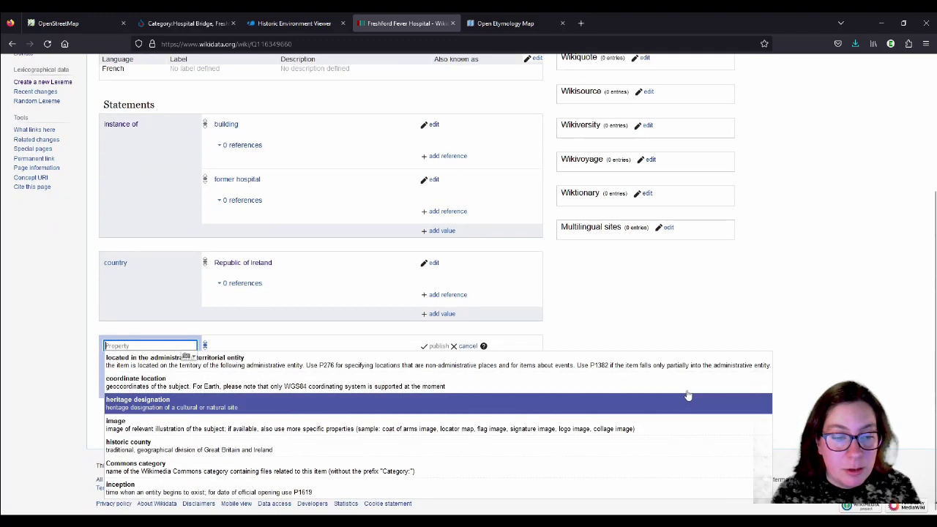
Step: Publish 'located in the administrative territorial entity: County Kilkenny'
{"action": "left_click", "coordinate": [284, 366]}
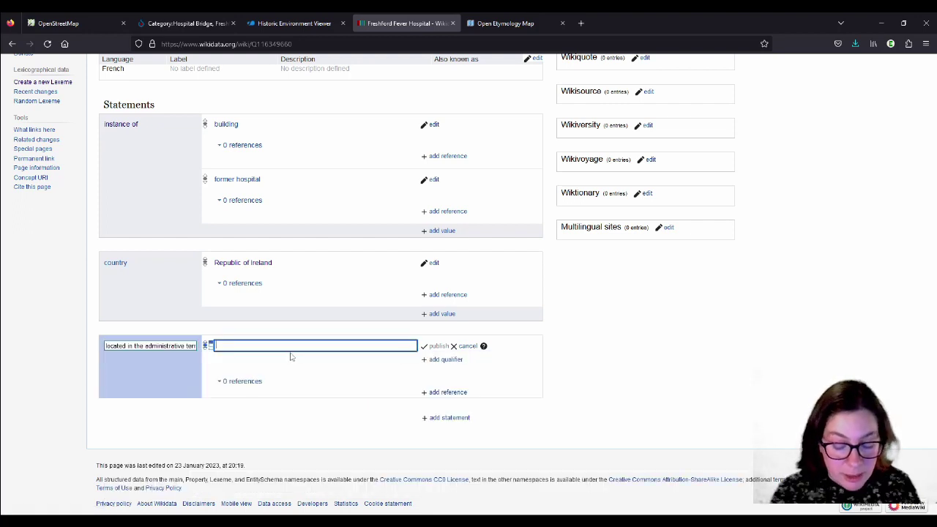
{"action": "type", "text": "kilke"}
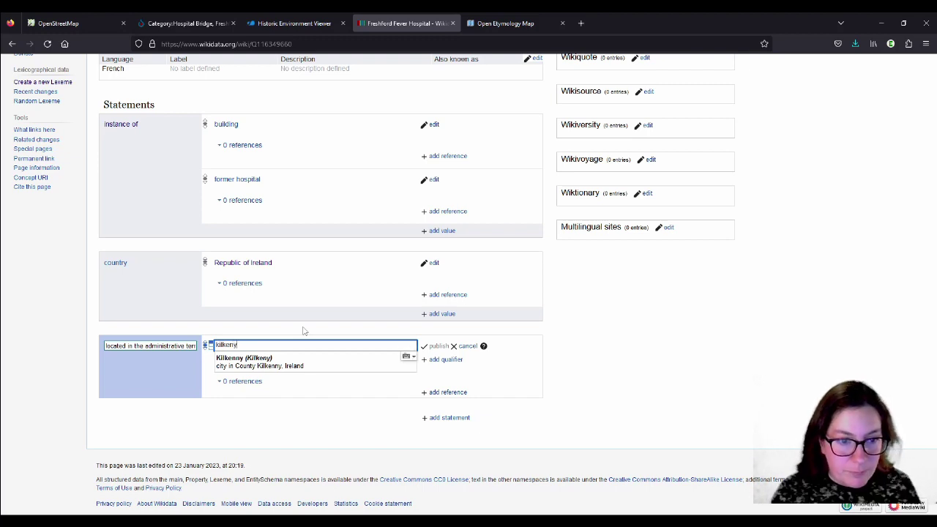
{"action": "type", "text": "ny"}
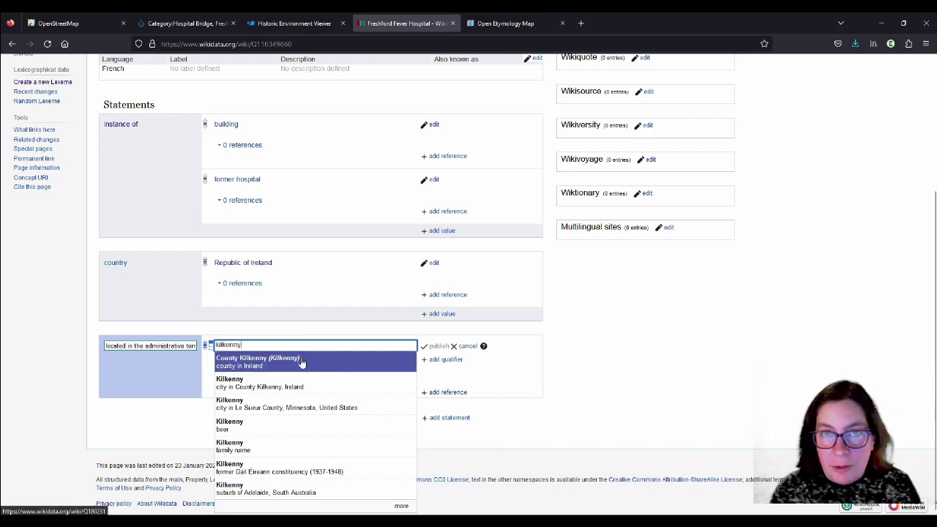
{"action": "left_click", "coordinate": [301, 363]}
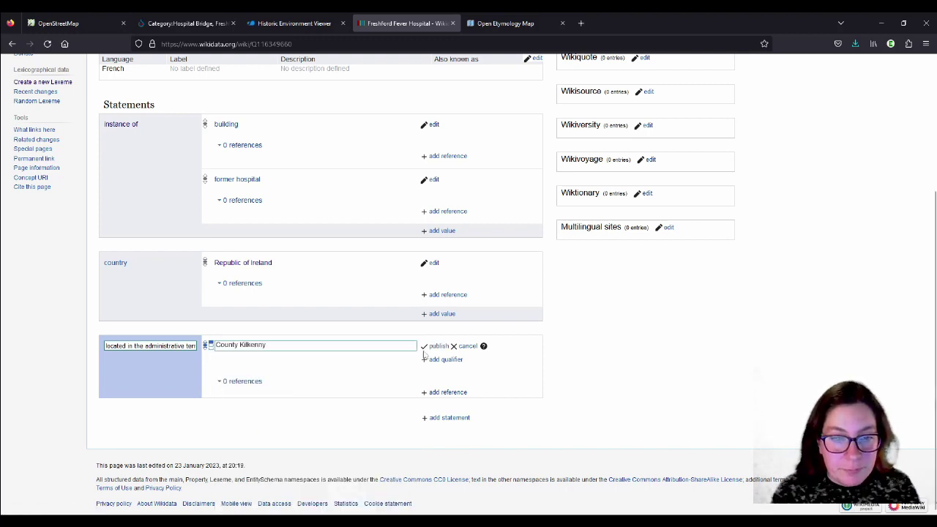
{"action": "left_click", "coordinate": [432, 348]}
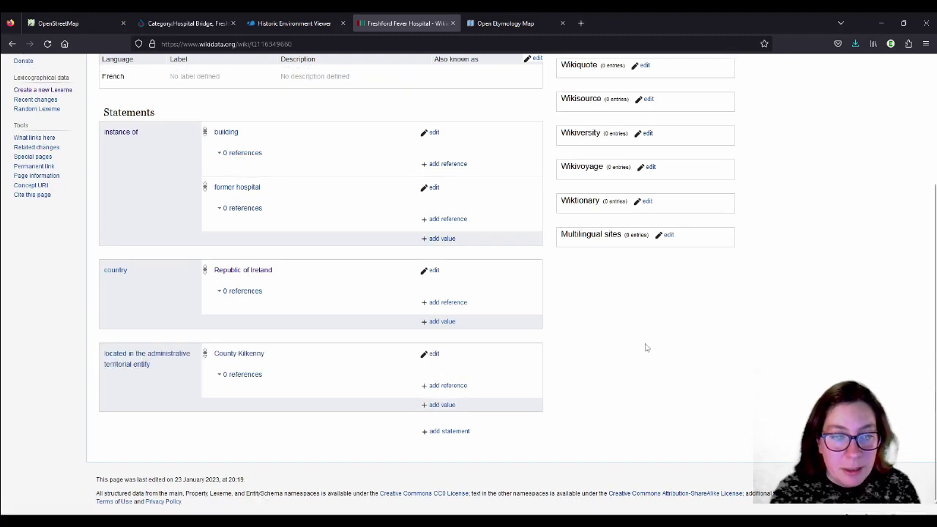
Step: Begin a new coordinate location statement
{"action": "left_click", "coordinate": [448, 418]}
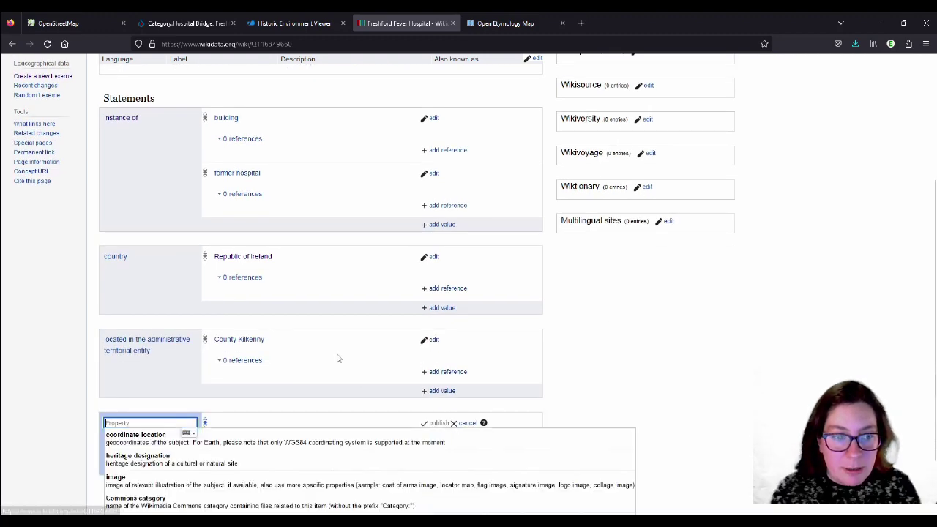
{"action": "left_click", "coordinate": [298, 442]}
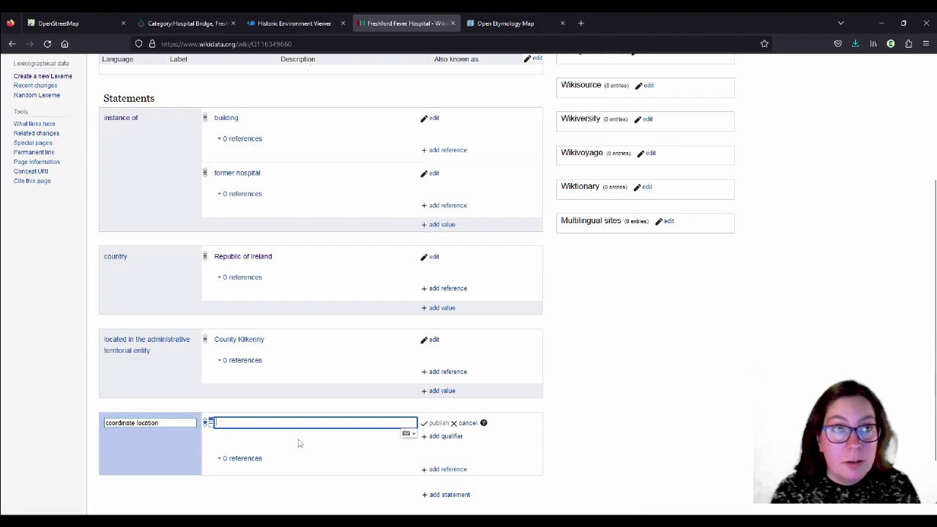
{"action": "scroll", "coordinate": [504, 128], "scroll_direction": "down", "scroll_amount": 2}
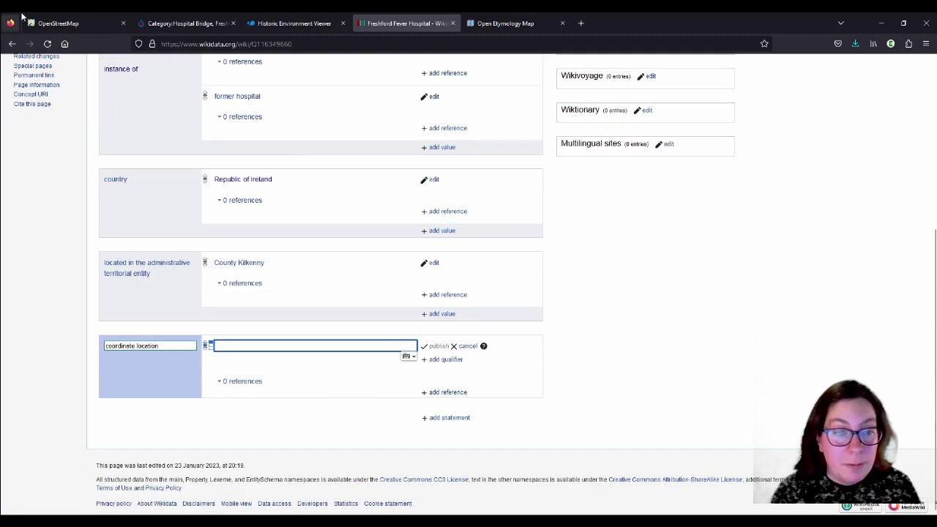
Step: Find the hospital building's coordinates 52.73298,-7.39394 in OpenStreetMap and select them
{"action": "left_click", "coordinate": [63, 26]}
{"action": "scroll", "coordinate": [621, 269], "scroll_direction": "up", "scroll_amount": 1}
{"action": "scroll", "coordinate": [621, 269], "scroll_direction": "up", "scroll_amount": 2}
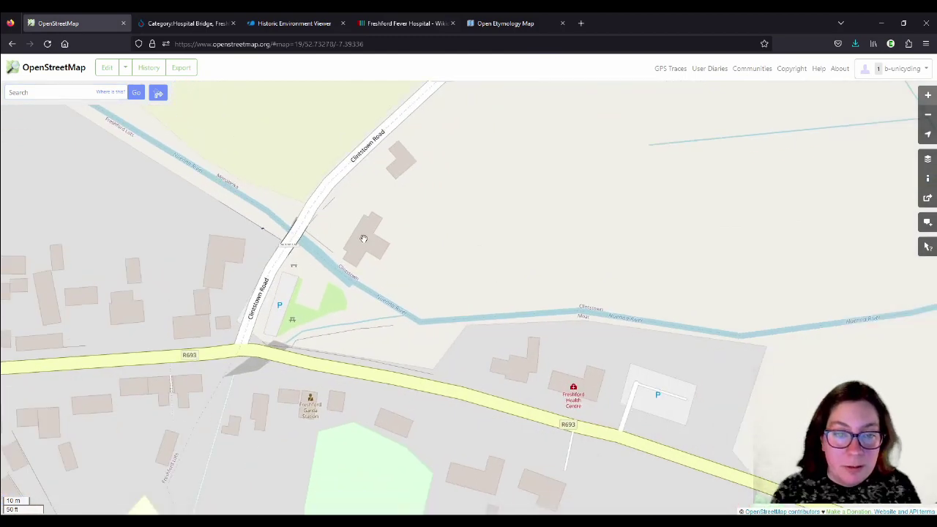
{"action": "right_click", "coordinate": [363, 239]}
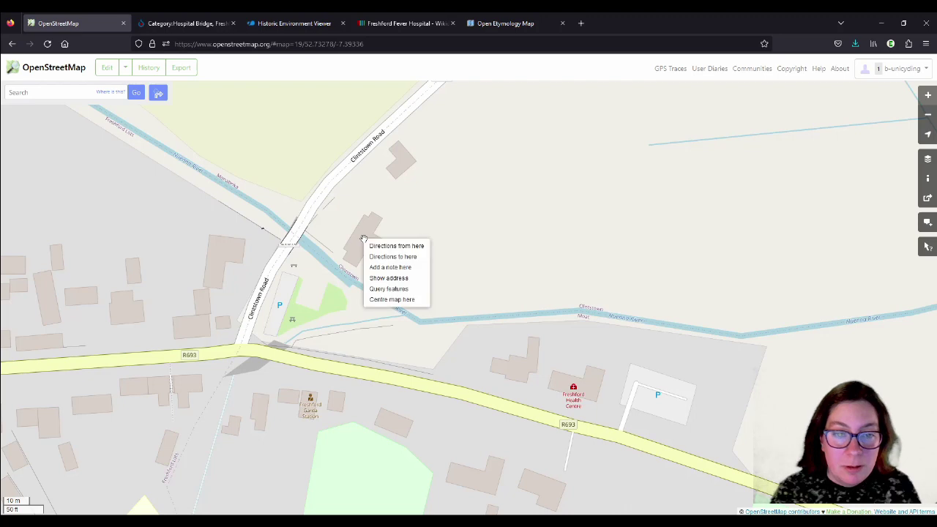
{"action": "left_click", "coordinate": [388, 278]}
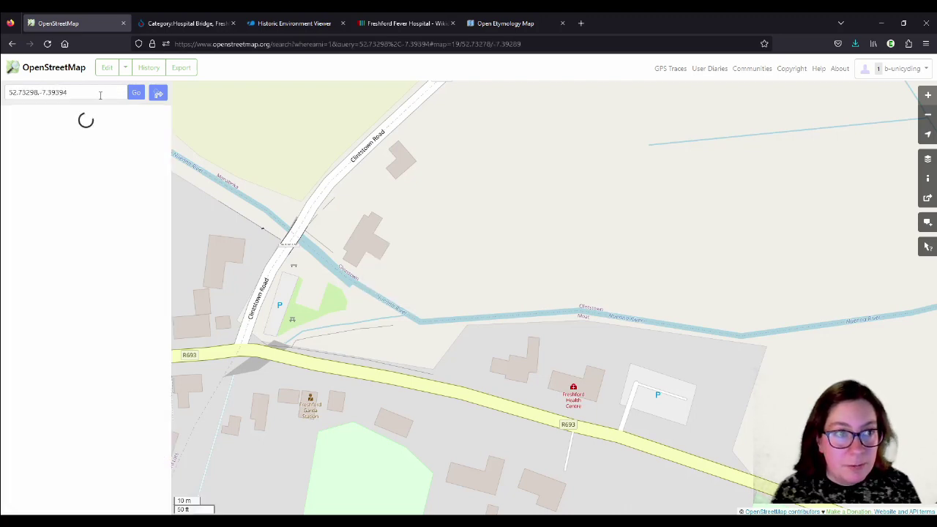
{"action": "left_click_drag", "start_coordinate": [104, 92], "coordinate": [3, 88]}
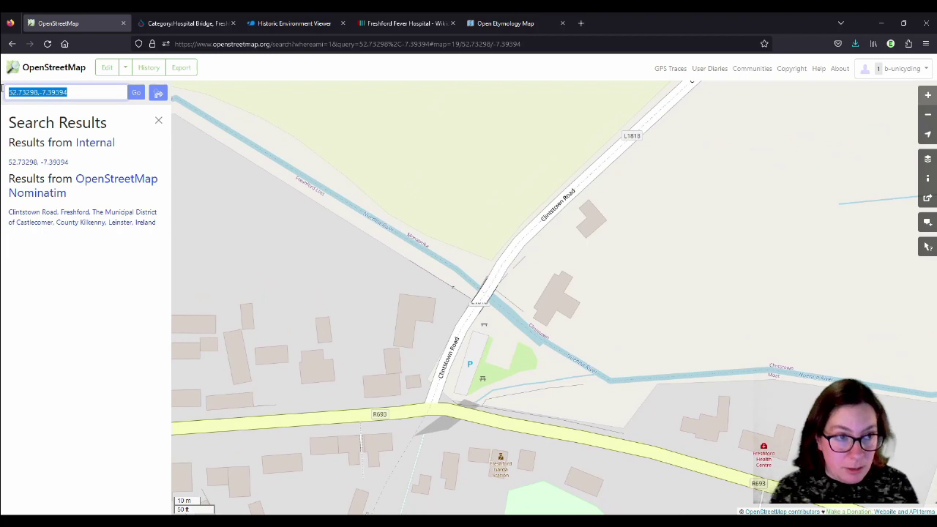
Step: Paste the copied coordinates into the hospital item's coordinate location value
{"action": "key", "text": "ctrl+c"}
{"action": "left_click", "coordinate": [384, 23]}
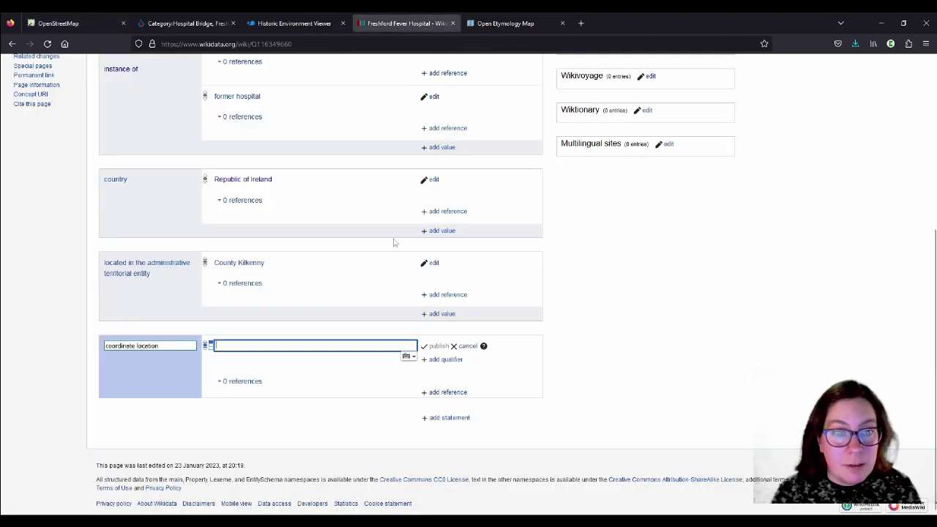
{"action": "key", "text": "ctrl+v"}
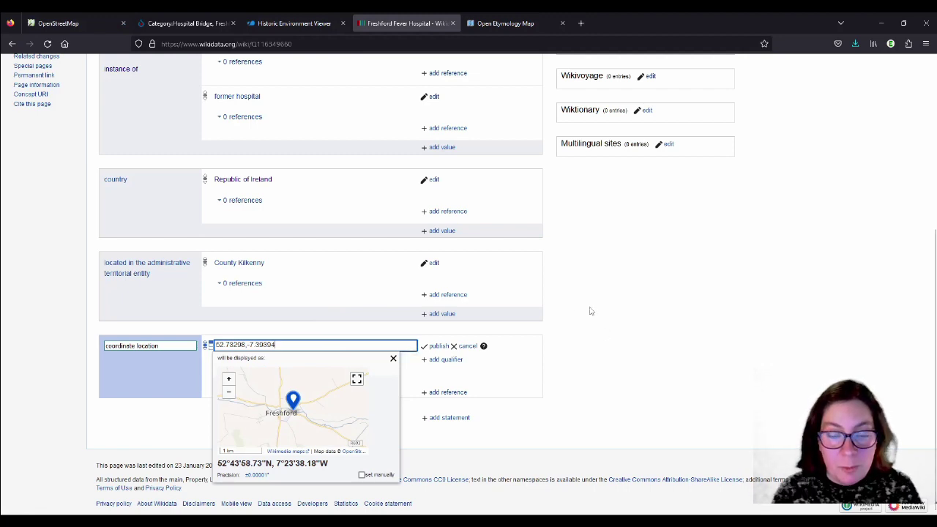
Step: Reference the coordinates as stated in OpenStreetMap and publish the statement
{"action": "left_click", "coordinate": [448, 392]}
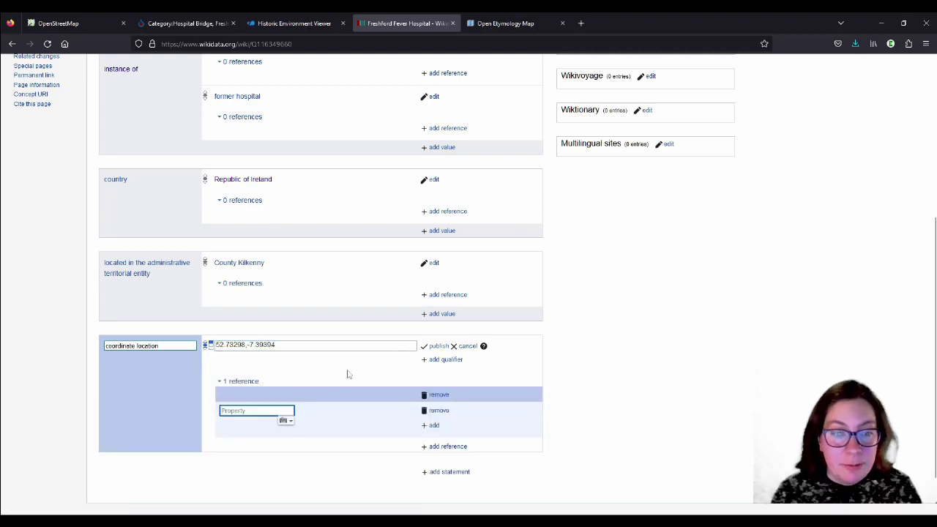
{"action": "scroll", "coordinate": [341, 358], "scroll_direction": "down", "scroll_amount": 2}
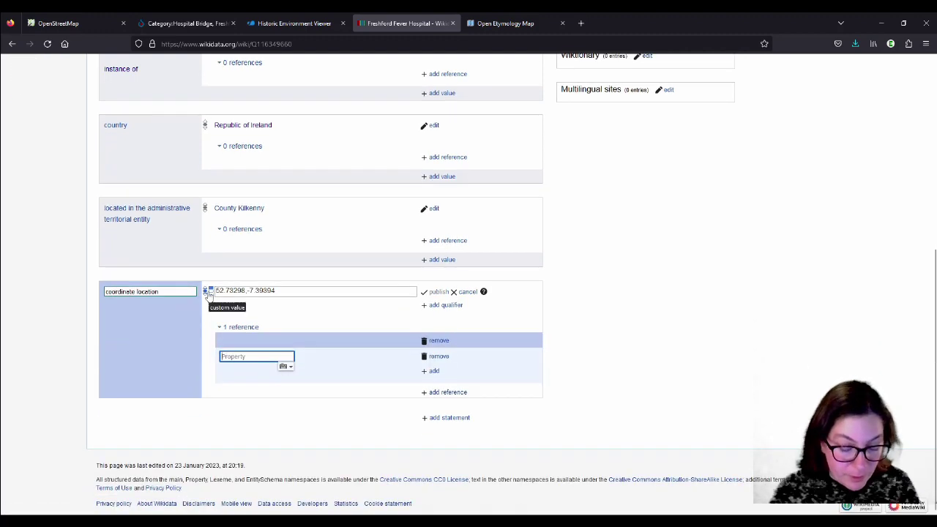
{"action": "type", "text": "stated"}
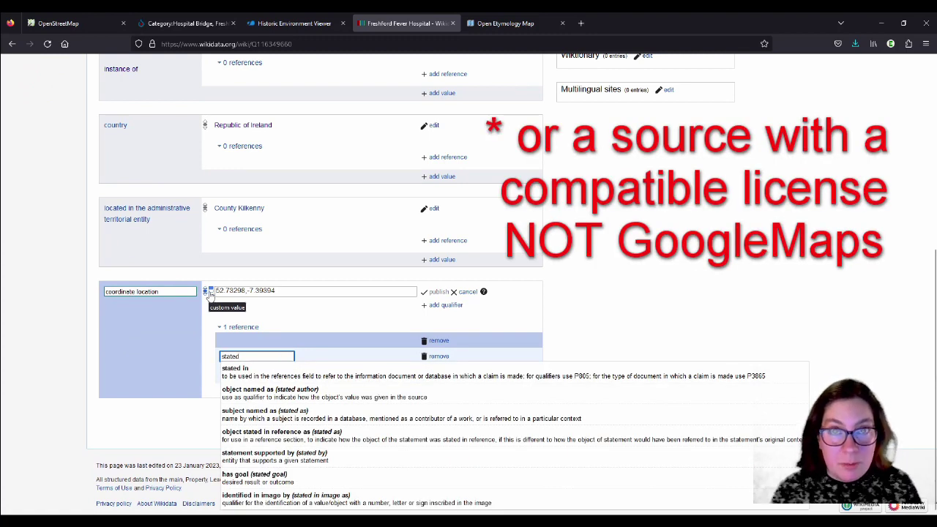
{"action": "left_click", "coordinate": [236, 375]}
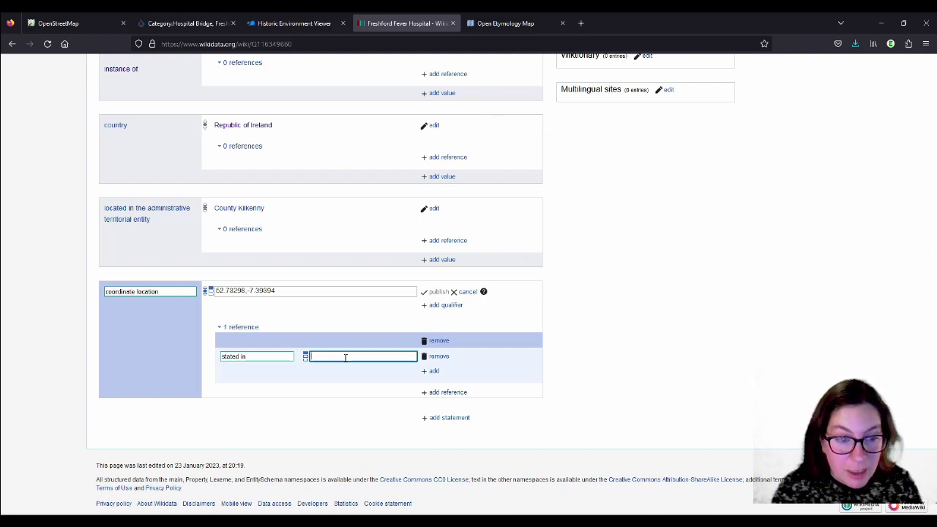
{"action": "type", "text": "Open"}
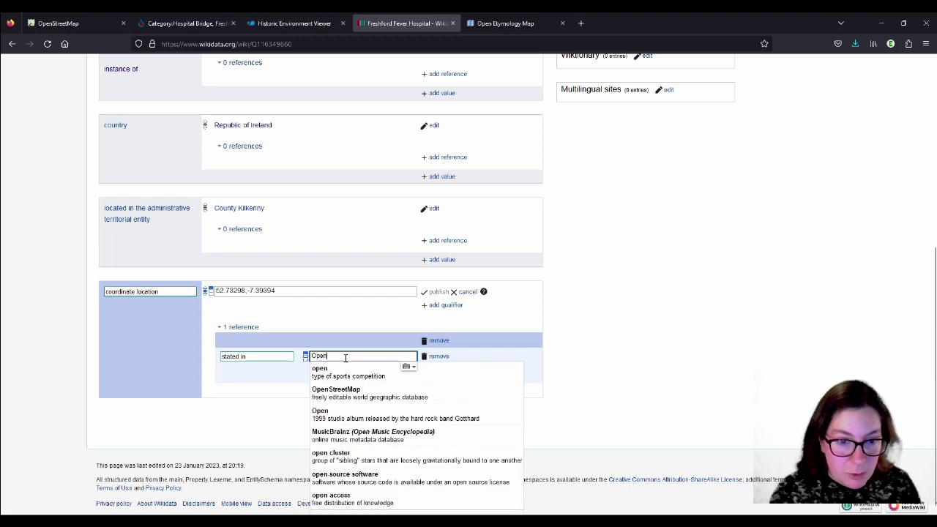
{"action": "left_click", "coordinate": [344, 389]}
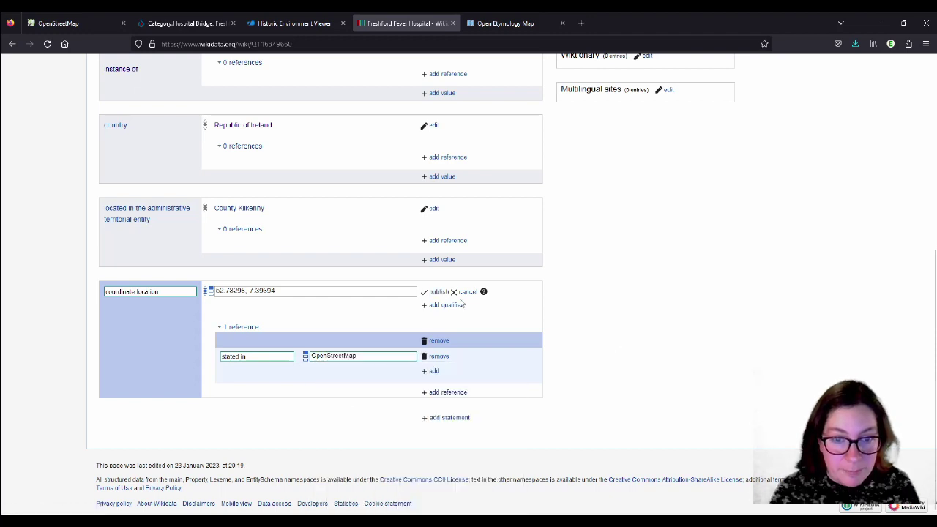
{"action": "left_click", "coordinate": [439, 293]}
{"action": "scroll", "coordinate": [838, 329], "scroll_direction": "down", "scroll_amount": 2}
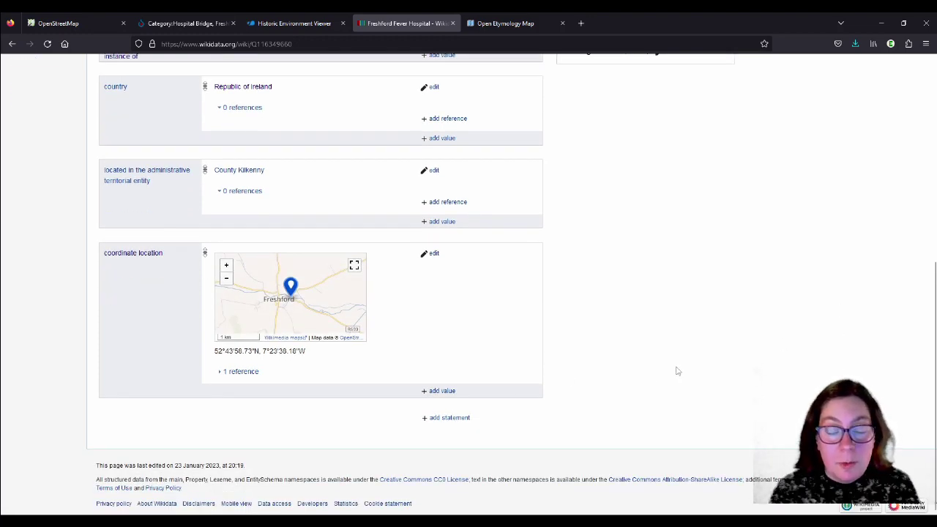
Step: Start a new statement on the hospital item using the image property
{"action": "left_click", "coordinate": [456, 418]}
{"action": "scroll", "coordinate": [682, 383], "scroll_direction": "down", "scroll_amount": 2}
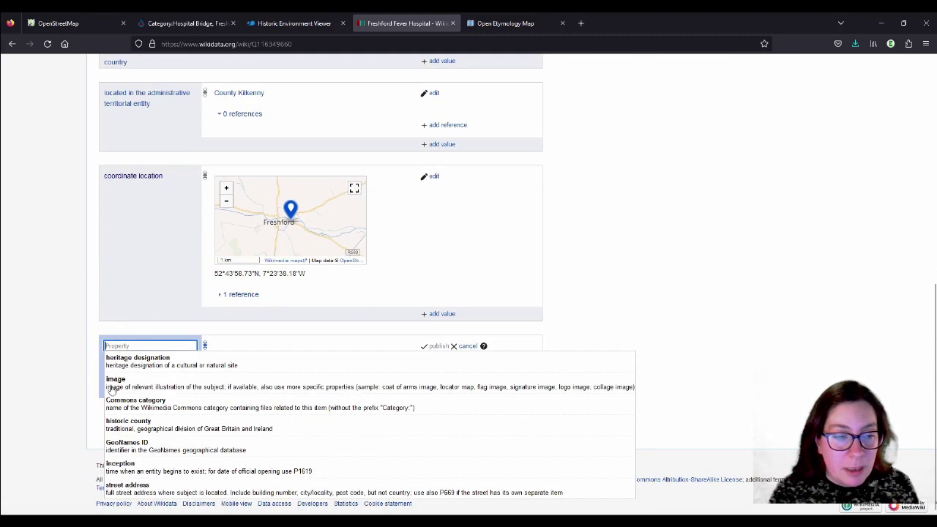
{"action": "left_click", "coordinate": [126, 388]}
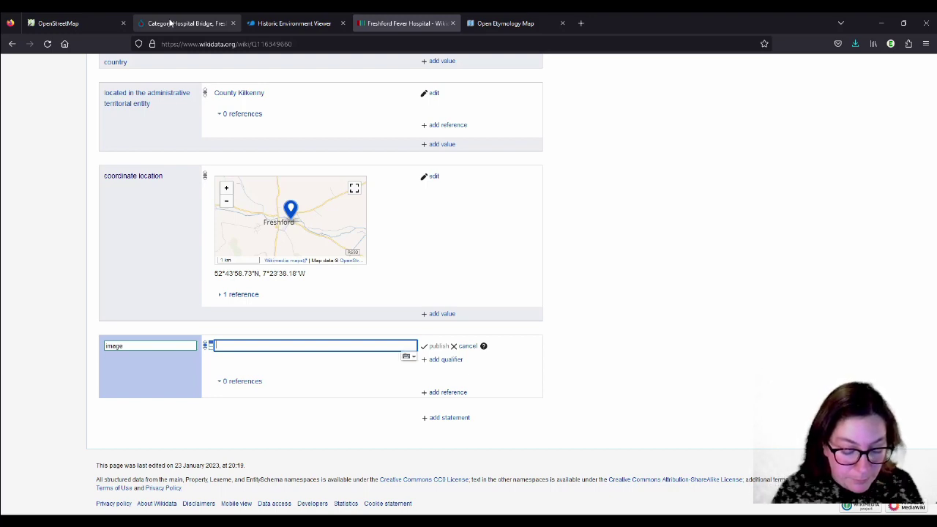
Step: Search 'Fre' and publish Freshford Fever Hospital 01.png as the image value
{"action": "type", "text": "Freshford Fre"}
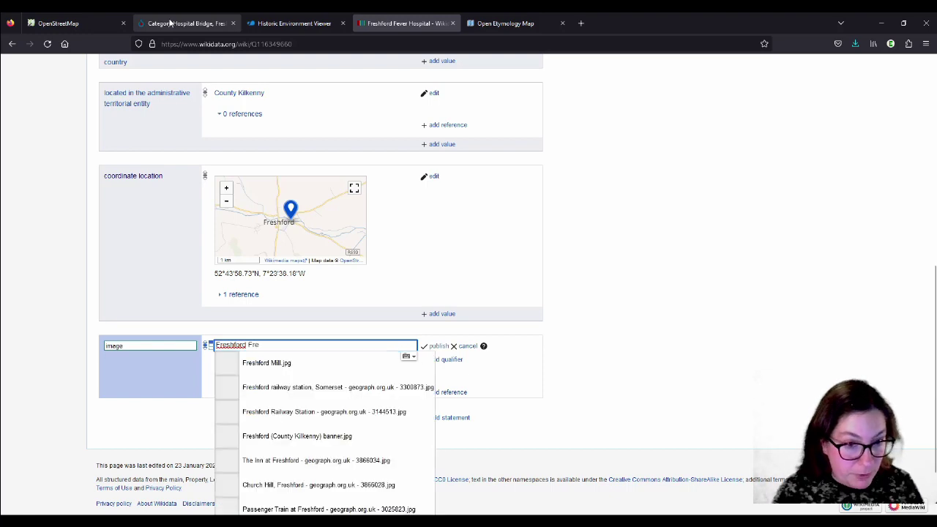
{"action": "key", "text": "BackSpace"}
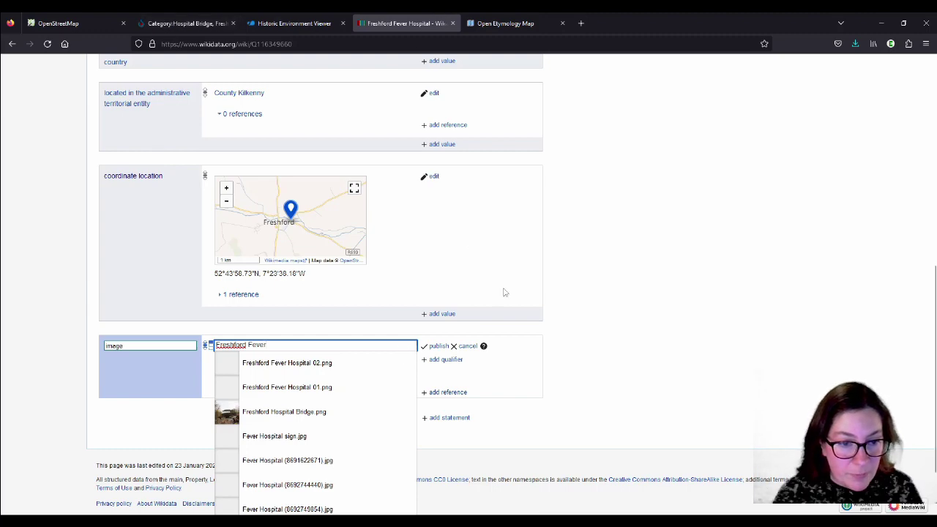
{"action": "scroll", "coordinate": [633, 294], "scroll_direction": "down", "scroll_amount": 1}
{"action": "scroll", "coordinate": [633, 294], "scroll_direction": "down", "scroll_amount": 1}
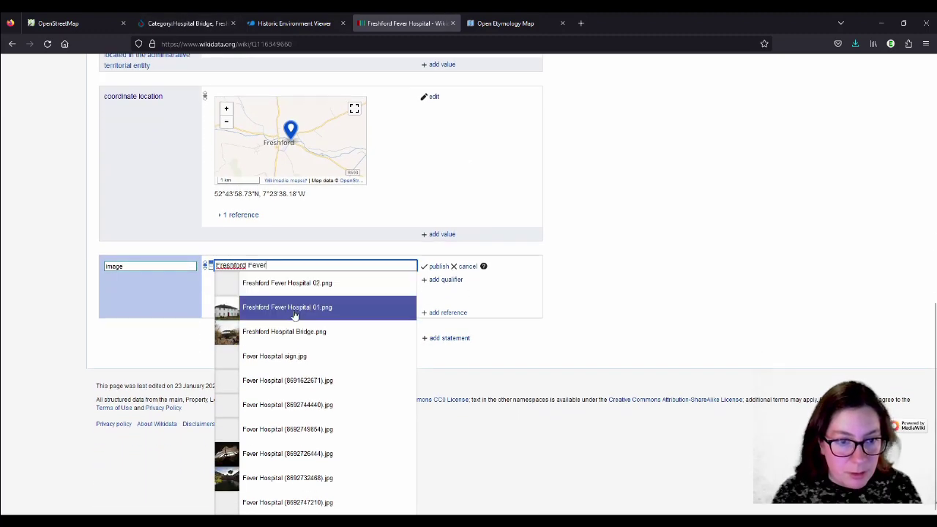
{"action": "left_click", "coordinate": [297, 310]}
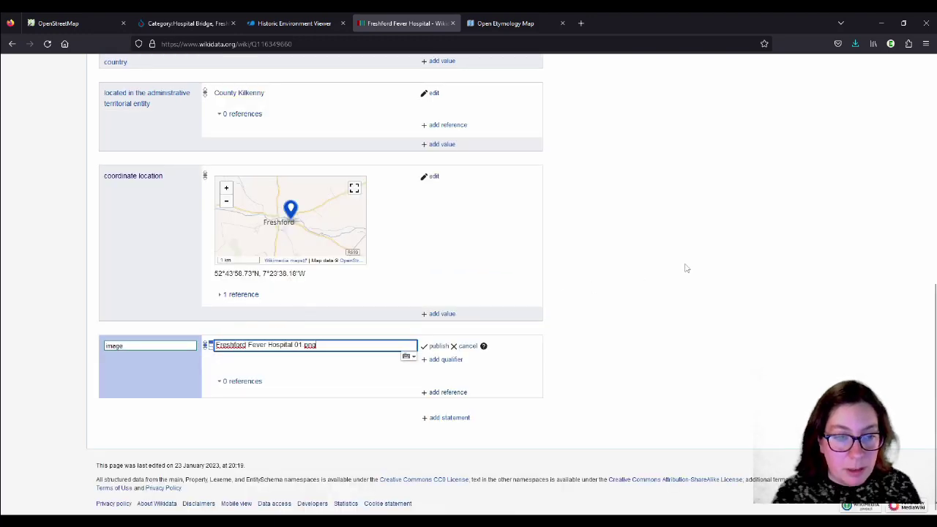
{"action": "left_click", "coordinate": [438, 346]}
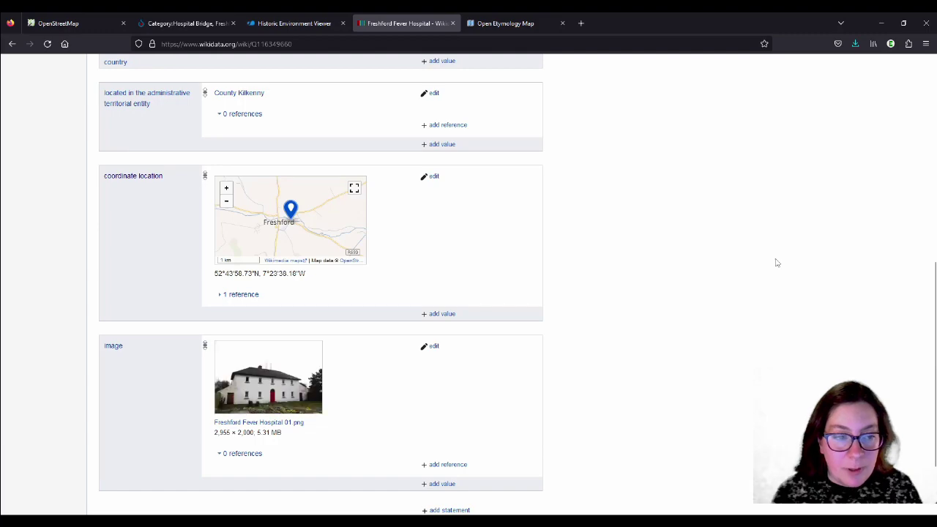
{"action": "scroll", "coordinate": [777, 262], "scroll_direction": "down", "scroll_amount": 2}
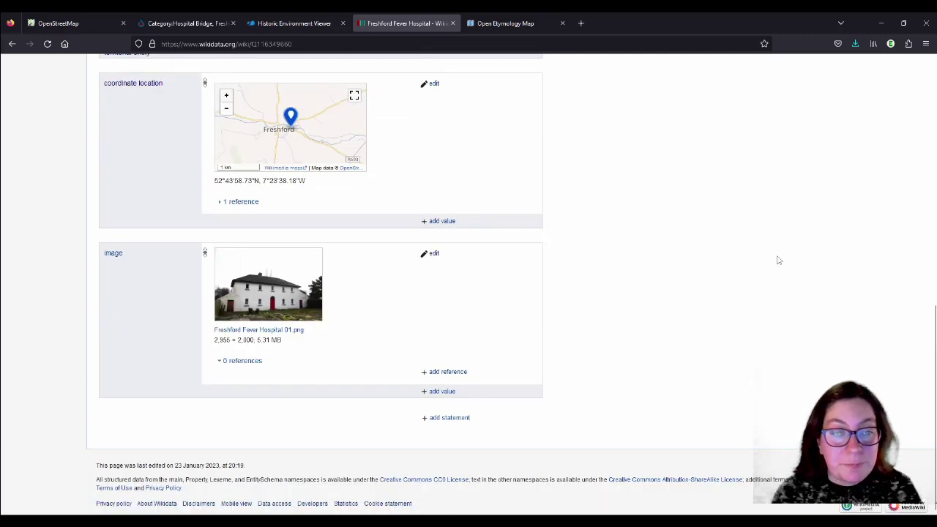
Step: Go back to the Historic Environment Viewer record and select registration number 12305027
{"action": "left_click", "coordinate": [293, 23]}
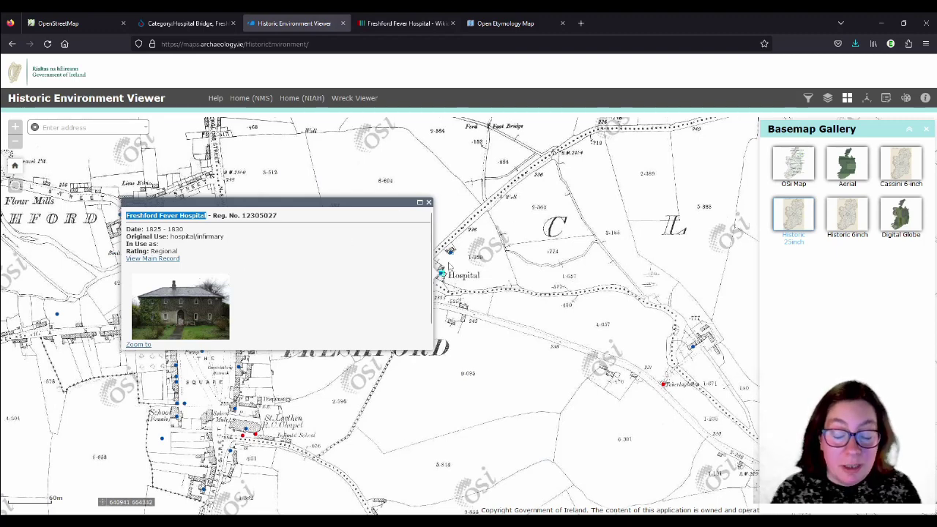
{"action": "double_click", "coordinate": [259, 215]}
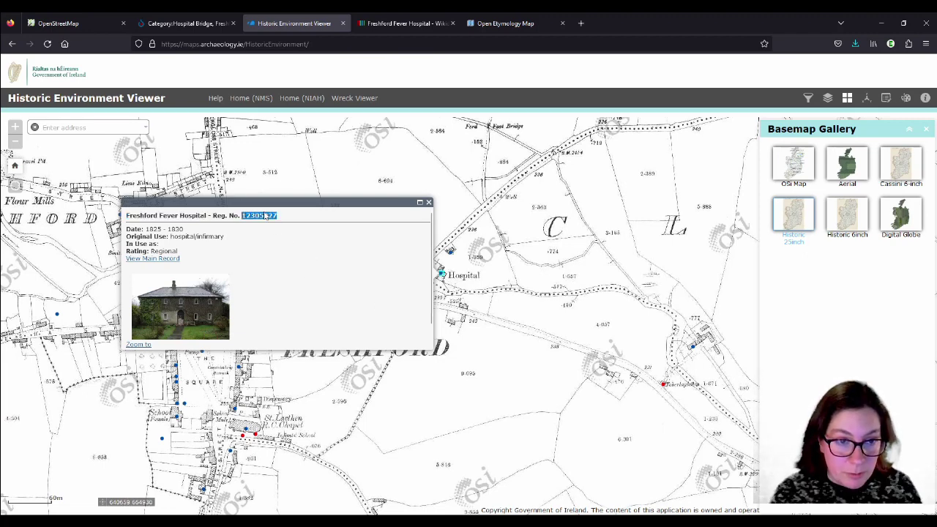
Step: Publish 12305027 as the Irish National Monument ID and view its Commons category warning
{"action": "left_click", "coordinate": [406, 23]}
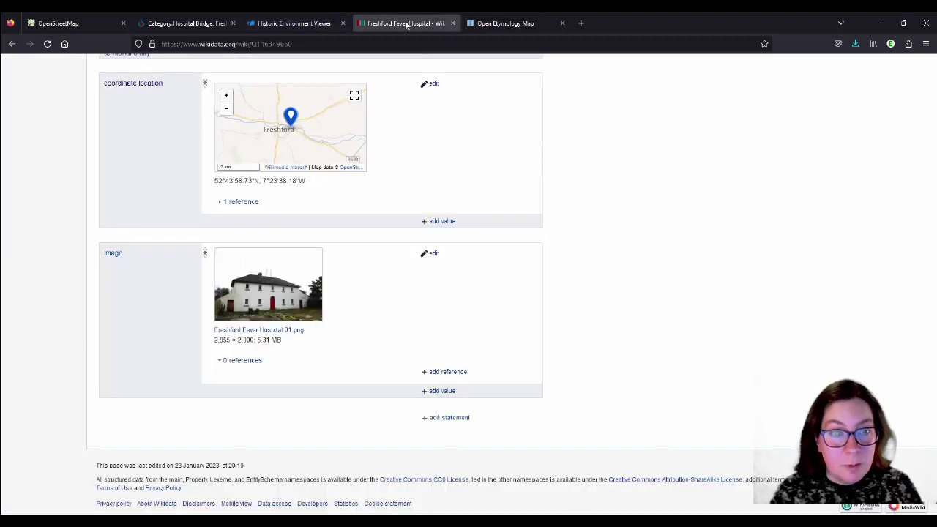
{"action": "left_click", "coordinate": [450, 418]}
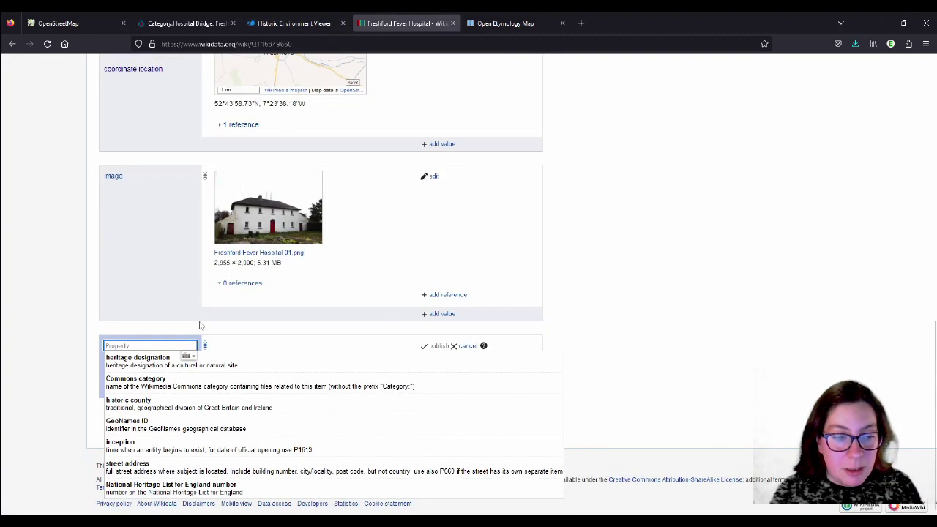
{"action": "type", "text": "in"}
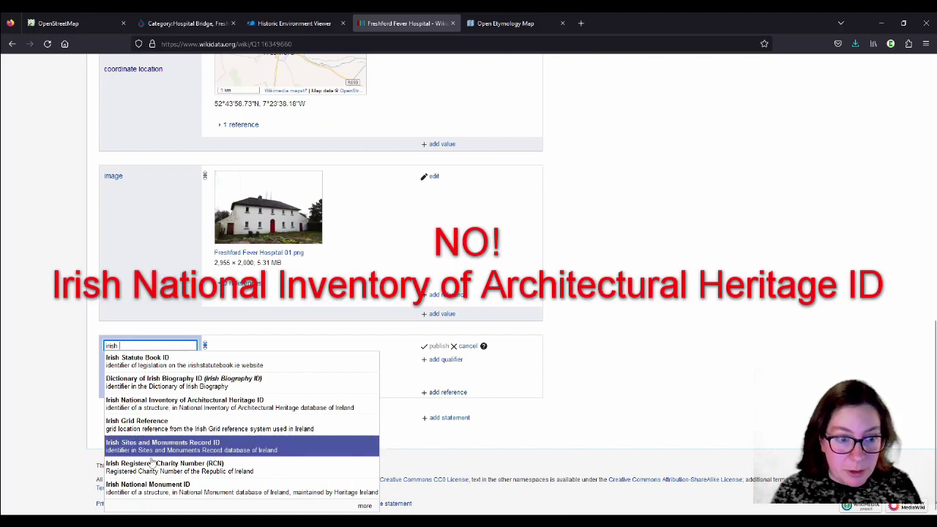
{"action": "left_click", "coordinate": [167, 486]}
{"action": "key", "text": "ctrl+v"}
{"action": "left_click", "coordinate": [437, 347]}
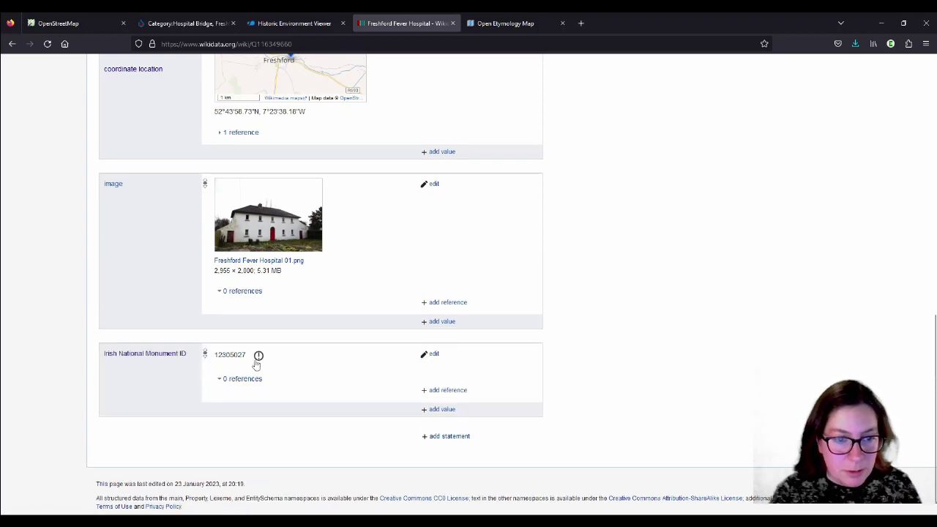
{"action": "left_click", "coordinate": [258, 357]}
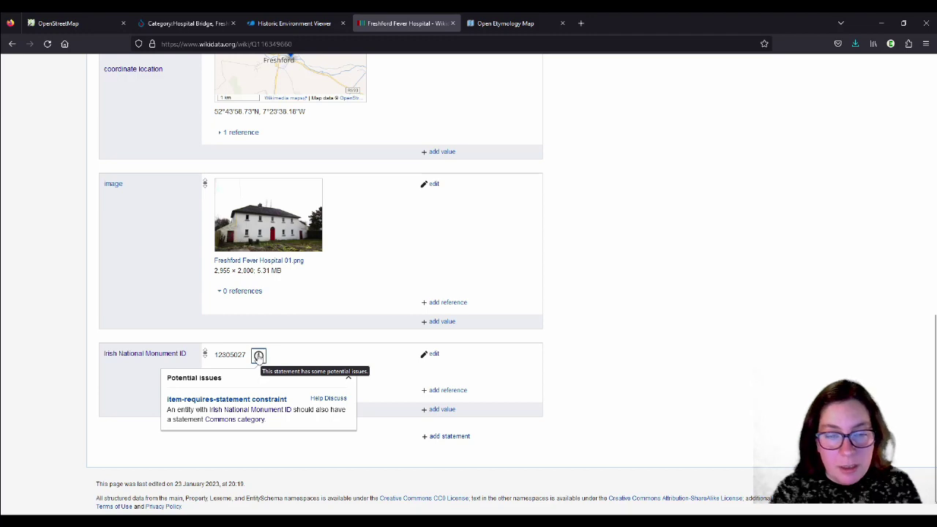
{"action": "scroll", "coordinate": [260, 355], "scroll_direction": "down", "scroll_amount": 1}
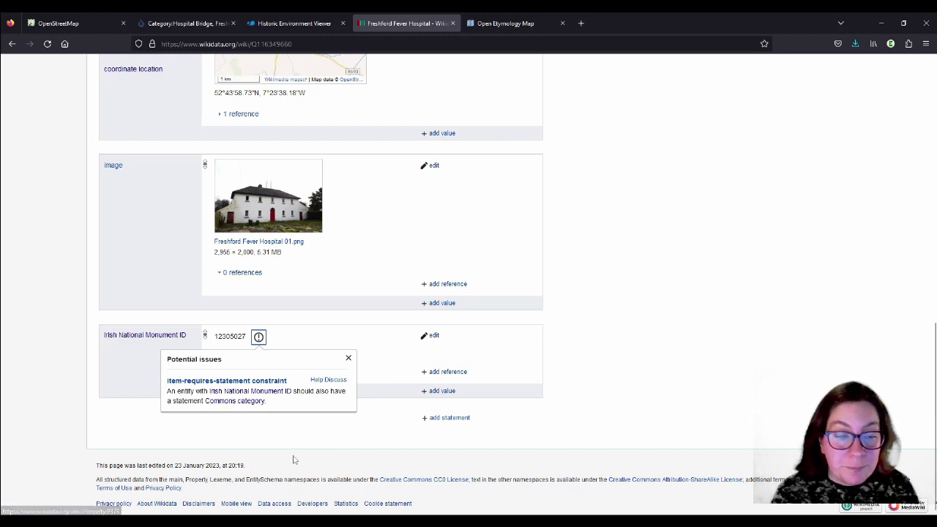
Step: Open the Freshford Fever Hospital 02.png file page from the Commons uploads list
{"action": "left_click", "coordinate": [179, 24]}
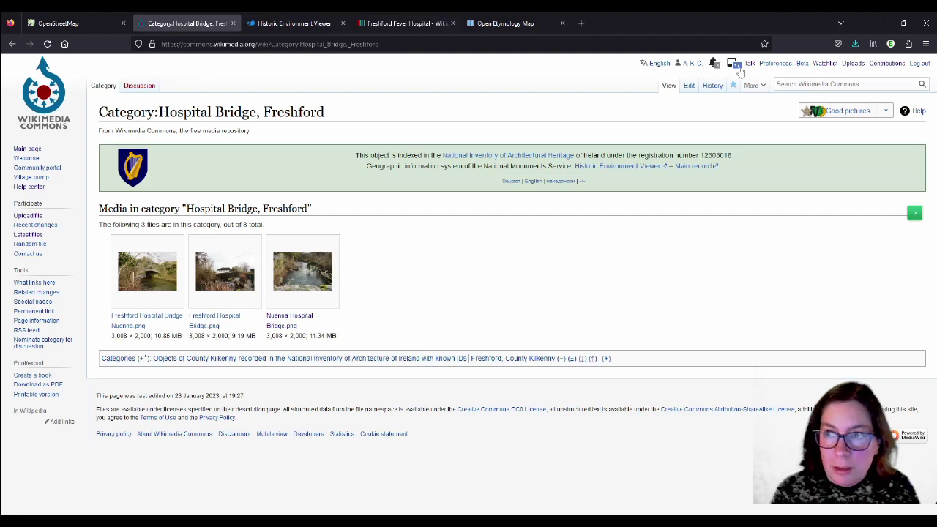
{"action": "left_click", "coordinate": [830, 85]}
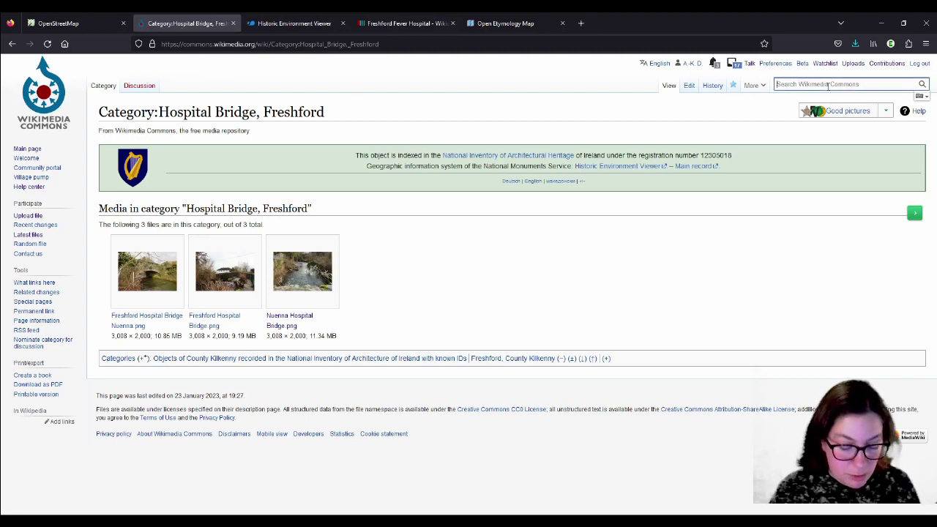
{"action": "type", "text": "Categor"}
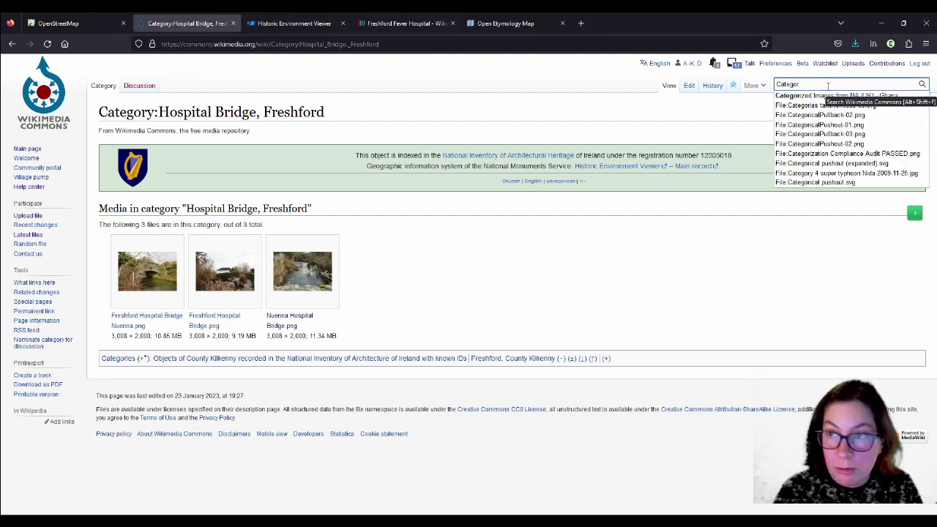
{"action": "left_click", "coordinate": [854, 63]}
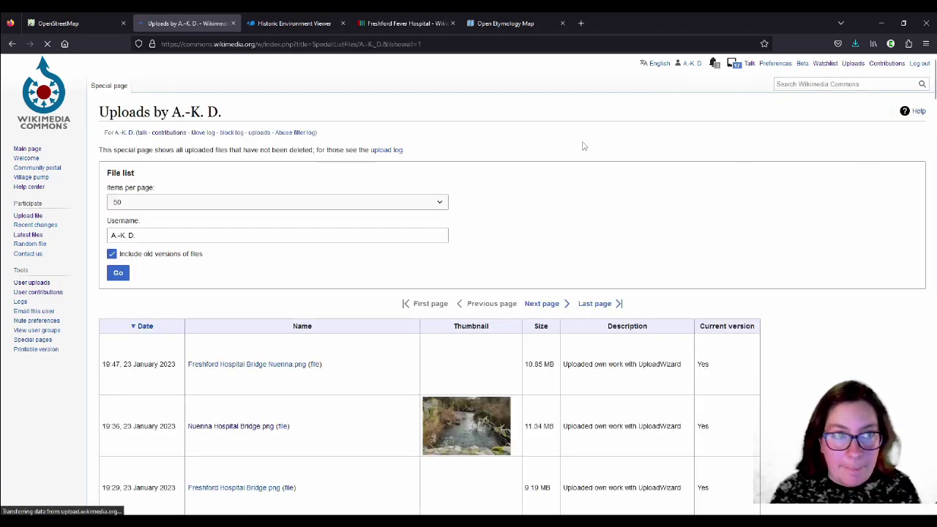
{"action": "scroll", "coordinate": [808, 174], "scroll_direction": "down", "scroll_amount": 3}
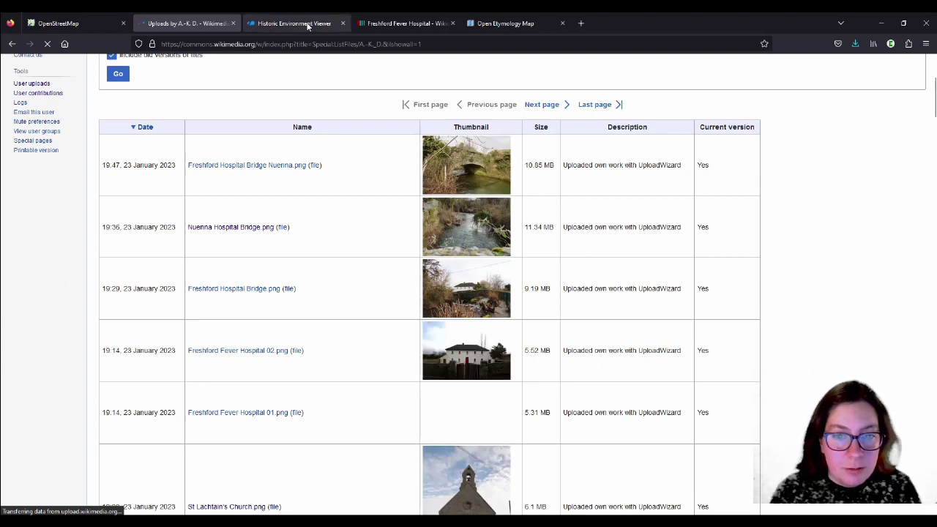
{"action": "scroll", "coordinate": [393, 222], "scroll_direction": "down", "scroll_amount": 2}
{"action": "left_click", "coordinate": [264, 254]}
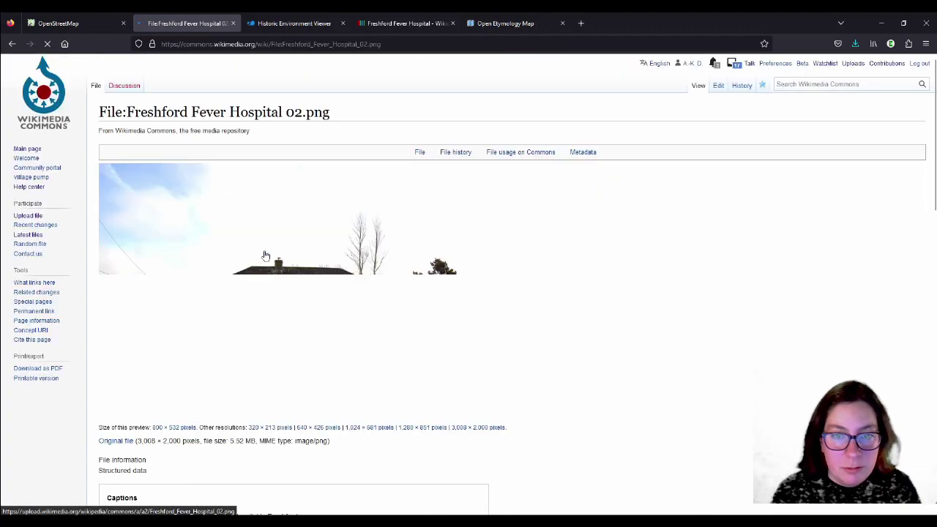
Step: Select the file's category name 'Freshford Fever Hospital'
{"action": "scroll", "coordinate": [745, 237], "scroll_direction": "down", "scroll_amount": 4}
{"action": "scroll", "coordinate": [750, 239], "scroll_direction": "down", "scroll_amount": 5}
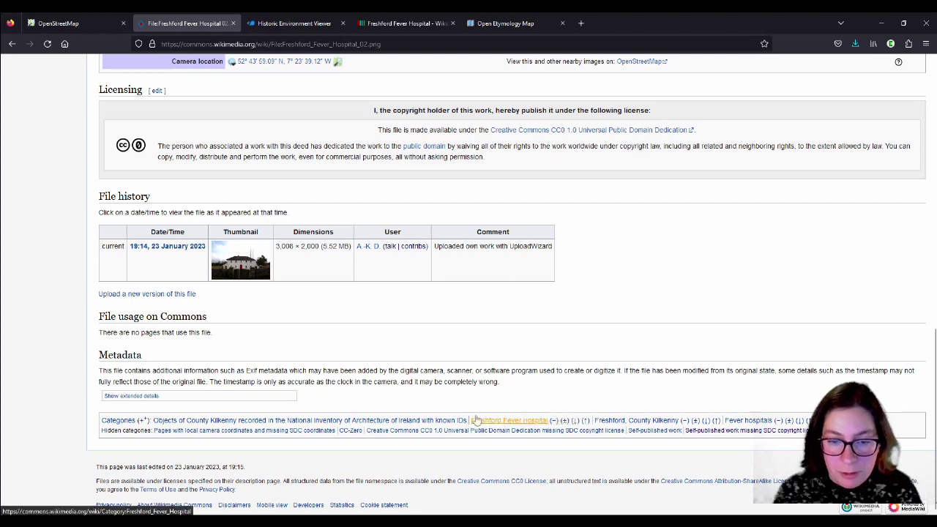
{"action": "left_click_drag", "start_coordinate": [472, 422], "coordinate": [549, 428]}
{"action": "key", "text": "ctrl+c"}
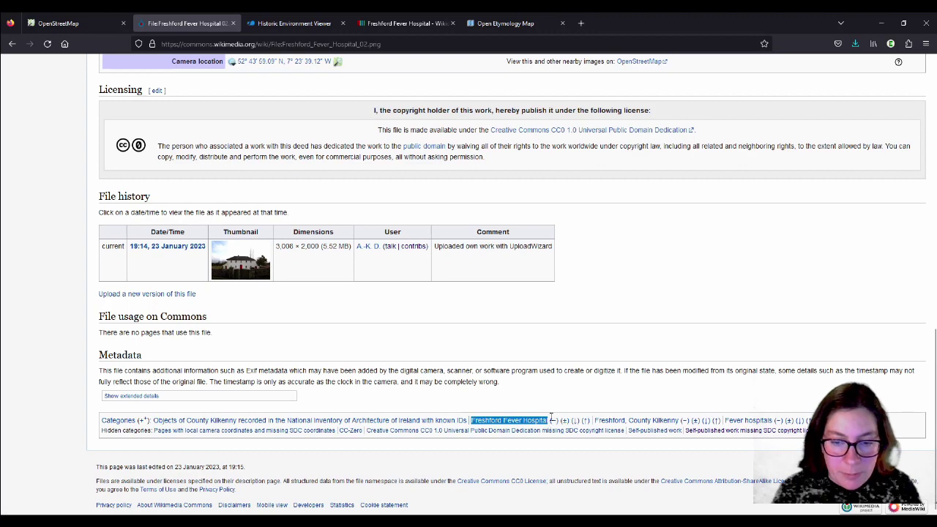
Step: Add and publish the Commons category 'Freshford Fever Hospital' on the hospital item
{"action": "left_click", "coordinate": [407, 23]}
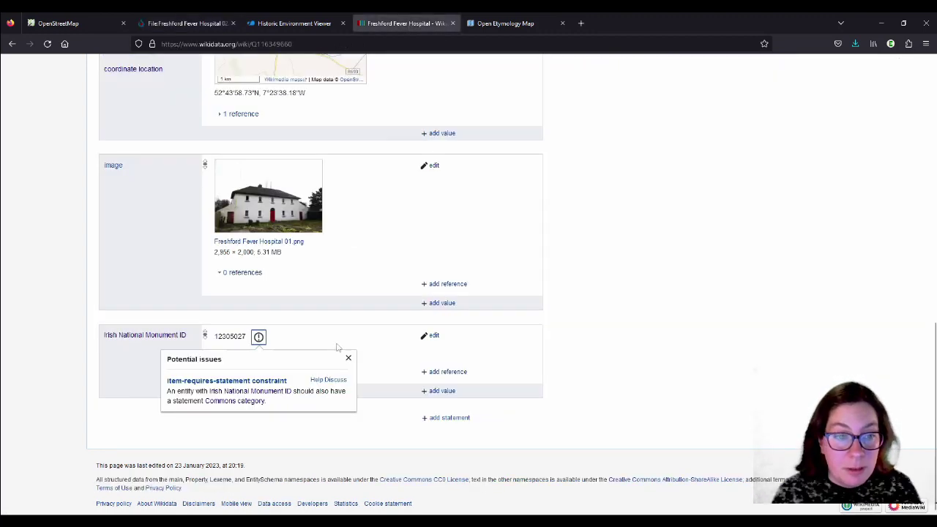
{"action": "left_click", "coordinate": [444, 418]}
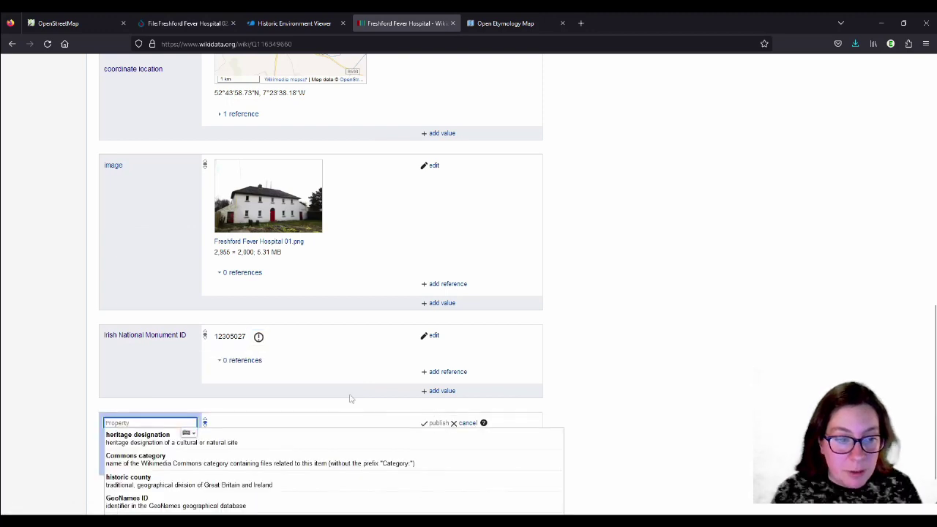
{"action": "left_click", "coordinate": [260, 467]}
{"action": "key", "text": "ctrl+v"}
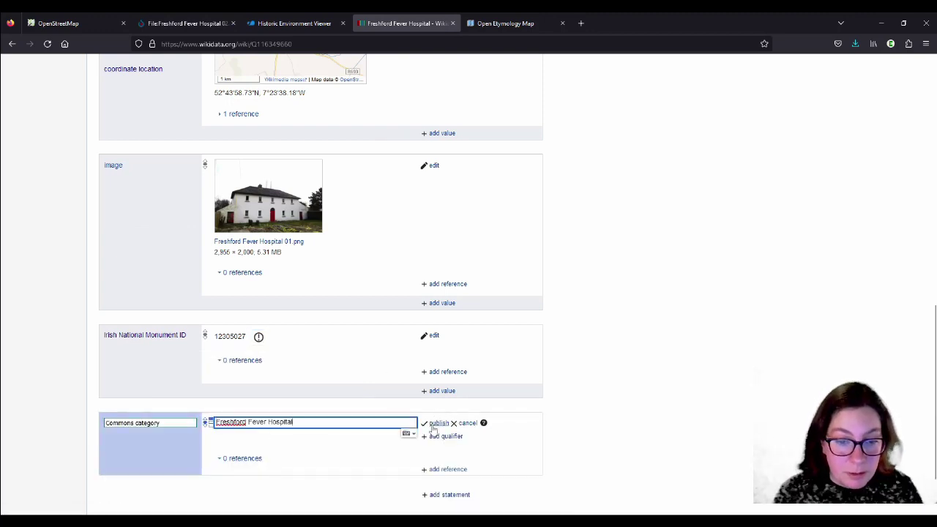
{"action": "key", "text": "Return"}
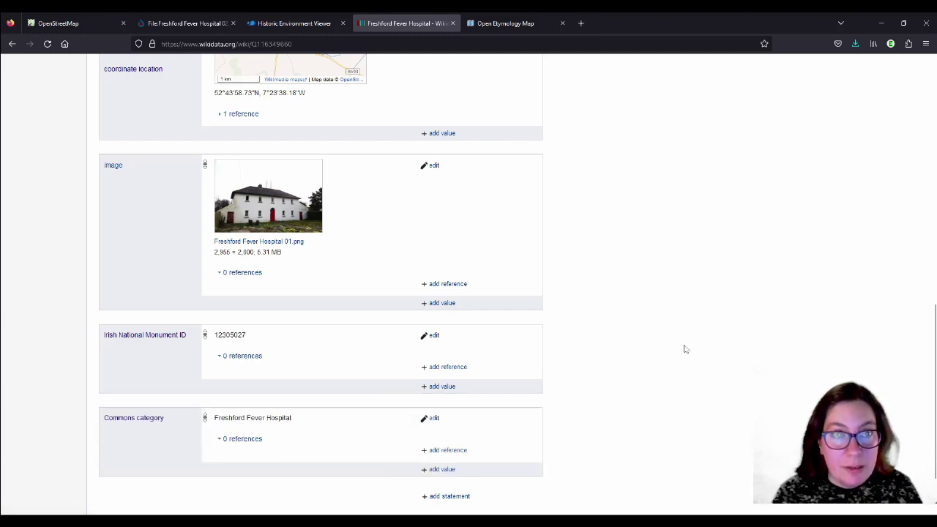
Step: Close the Fever Hospital popup and pan the historic 25-inch map to centre Freshford
{"action": "left_click", "coordinate": [286, 26]}
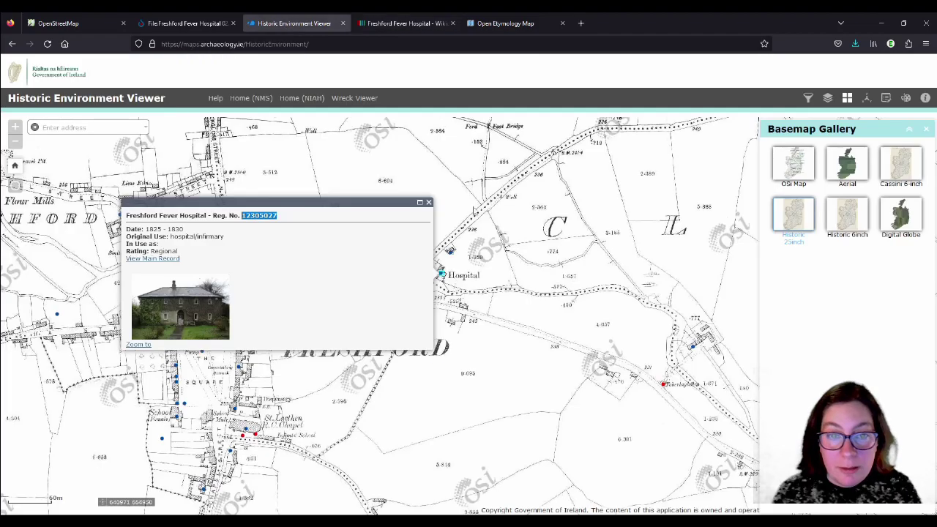
{"action": "left_click", "coordinate": [429, 204]}
{"action": "left_click_drag", "start_coordinate": [431, 207], "coordinate": [527, 238]}
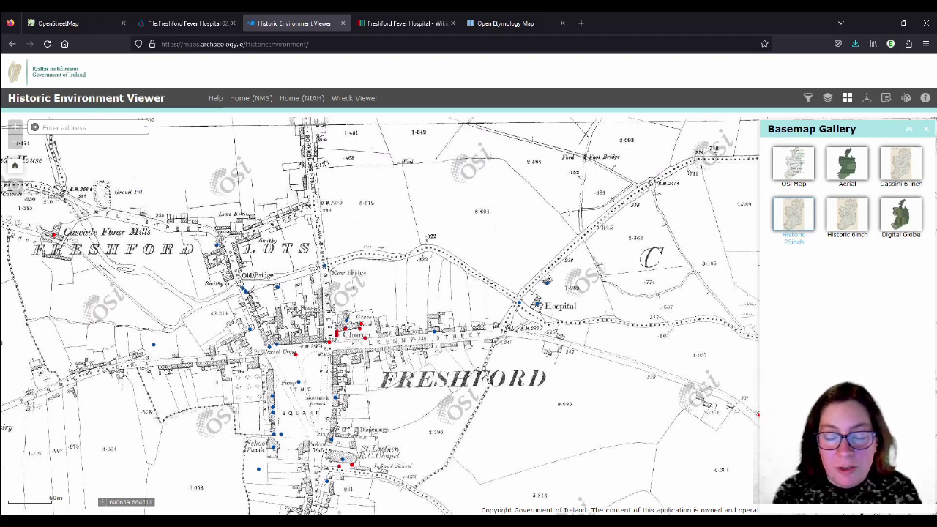
Step: Start a statement searching 'irish st', then clear it and cancel without changes
{"action": "left_click", "coordinate": [396, 22]}
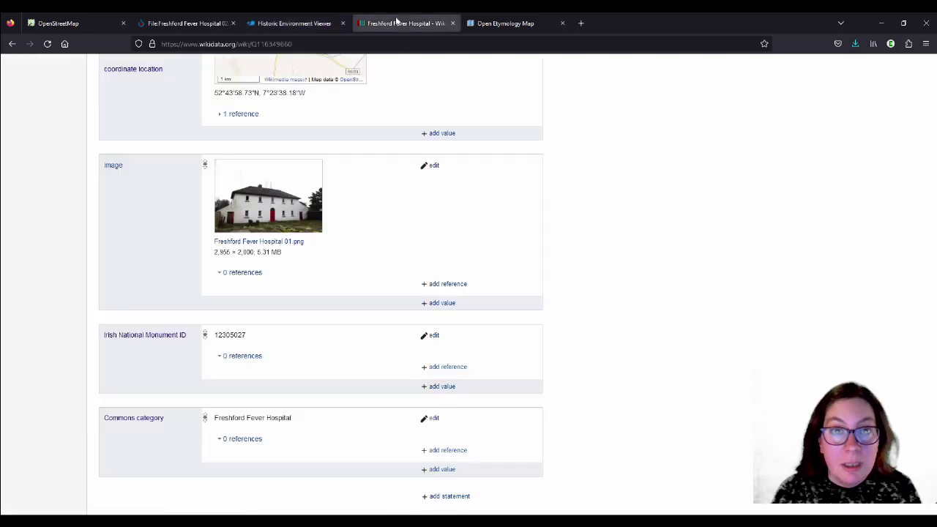
{"action": "scroll", "coordinate": [654, 305], "scroll_direction": "down", "scroll_amount": 3}
{"action": "left_click", "coordinate": [458, 419]}
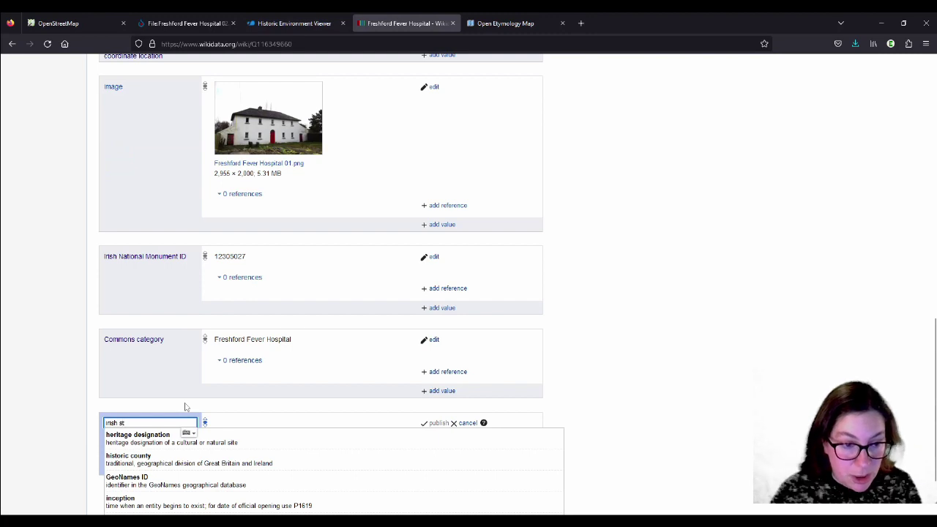
{"action": "type", "text": "irish st"}
{"action": "key", "text": "BackSpace"}
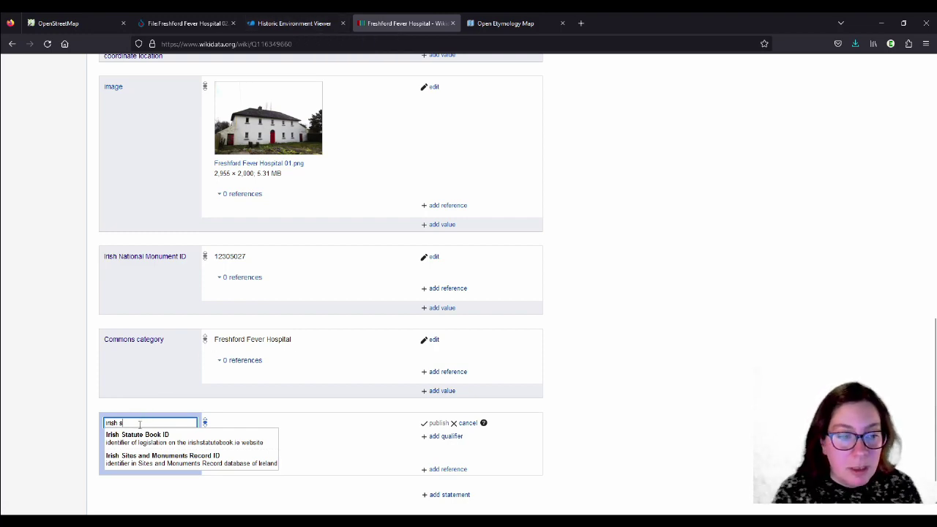
{"action": "key", "text": "ctrl+a"}
{"action": "key", "text": "BackSpace"}
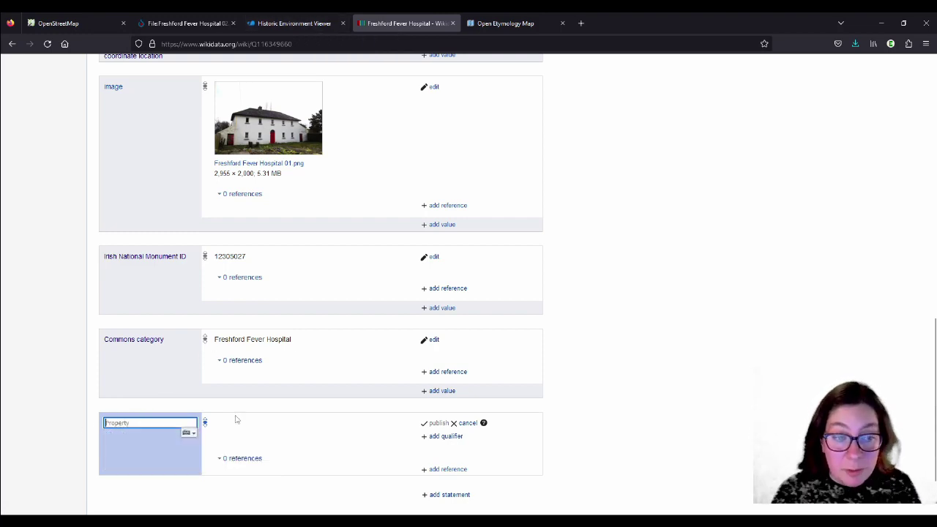
{"action": "left_click", "coordinate": [470, 424]}
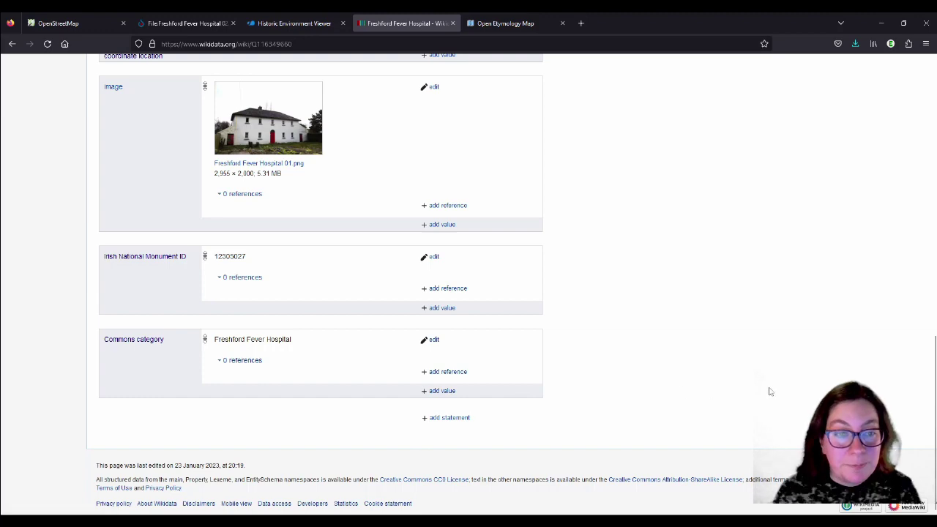
{"action": "scroll", "coordinate": [772, 388], "scroll_direction": "up", "scroll_amount": 10}
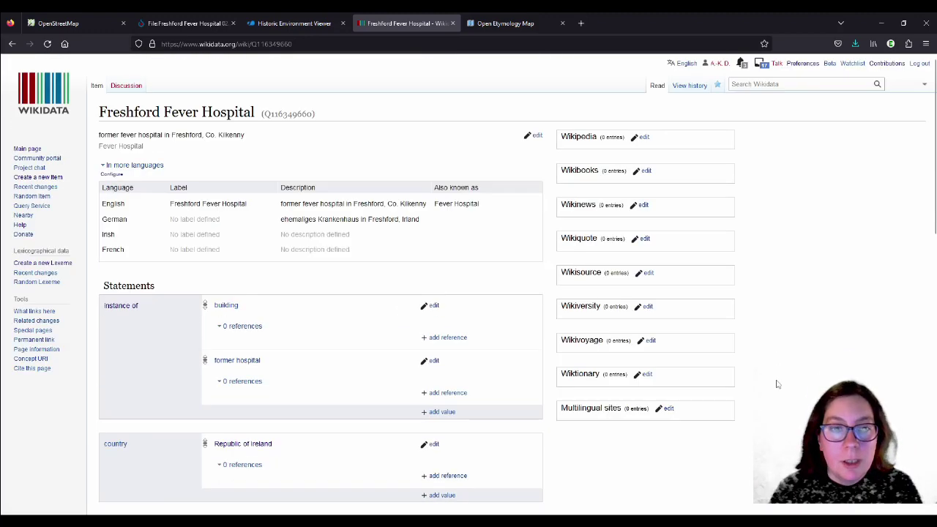
{"action": "scroll", "coordinate": [784, 368], "scroll_direction": "down", "scroll_amount": 10}
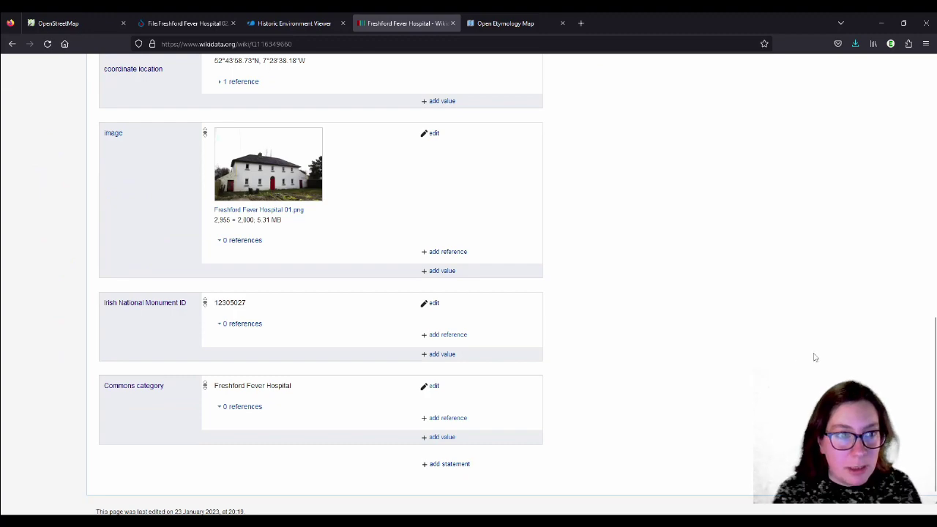
{"action": "scroll", "coordinate": [820, 356], "scroll_direction": "up", "scroll_amount": 8}
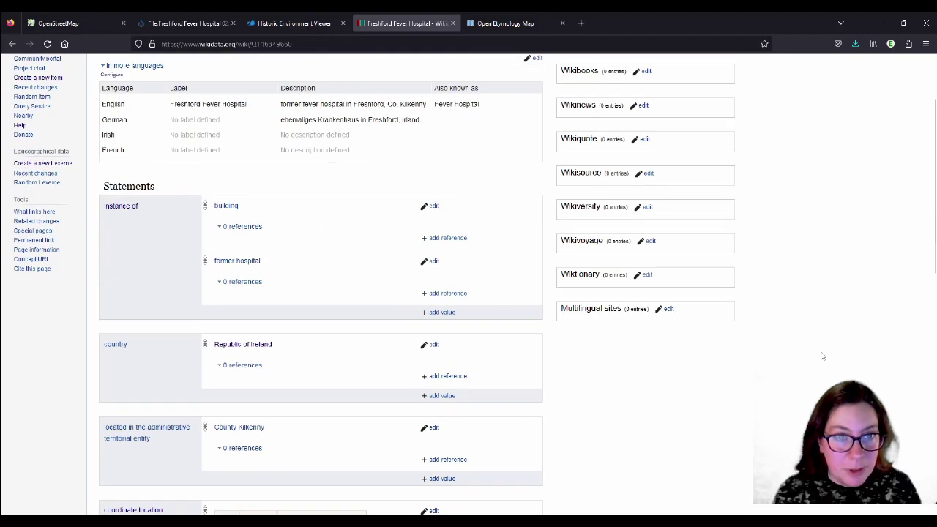
{"action": "scroll", "coordinate": [822, 352], "scroll_direction": "up", "scroll_amount": 3}
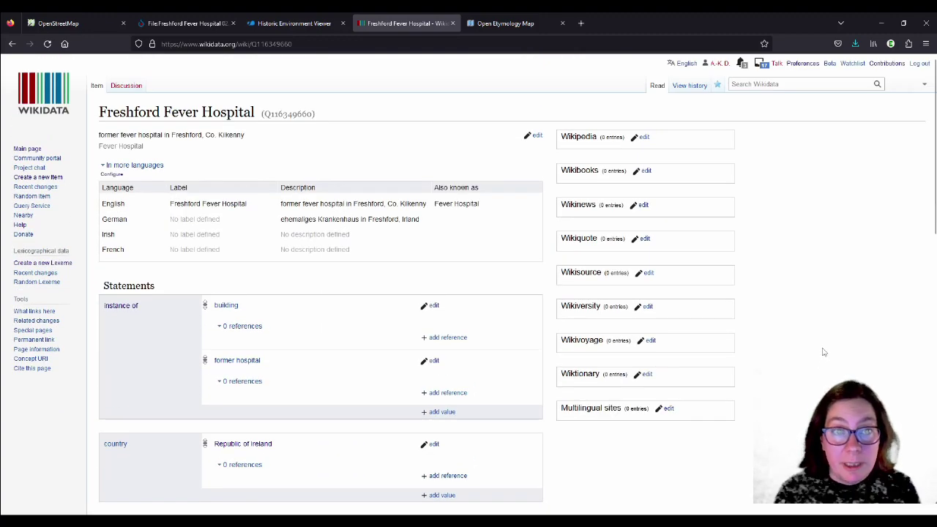
{"action": "double_click", "coordinate": [283, 114]}
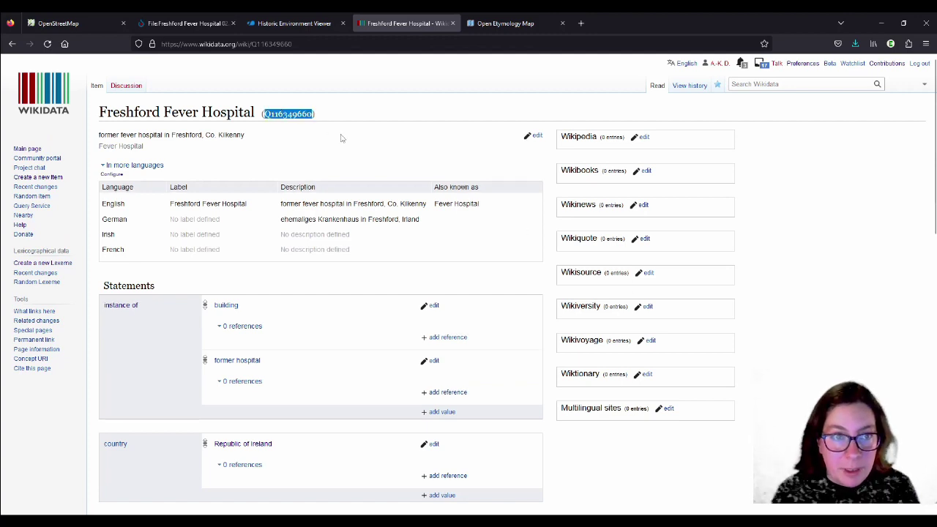
{"action": "left_click", "coordinate": [382, 139]}
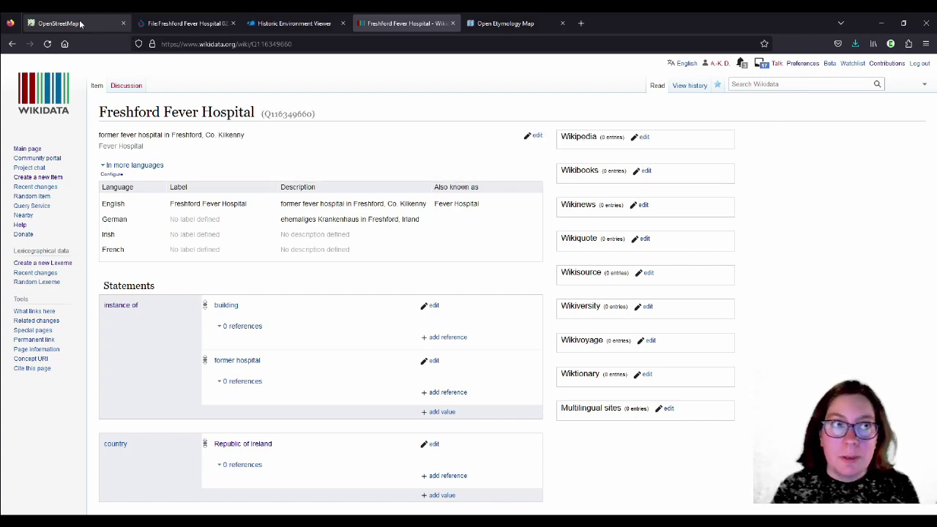
Step: Close the search results, centre on the Clintstown Road bridge and launch the iD editor
{"action": "left_click", "coordinate": [90, 24]}
{"action": "left_click_drag", "start_coordinate": [508, 328], "coordinate": [502, 286]}
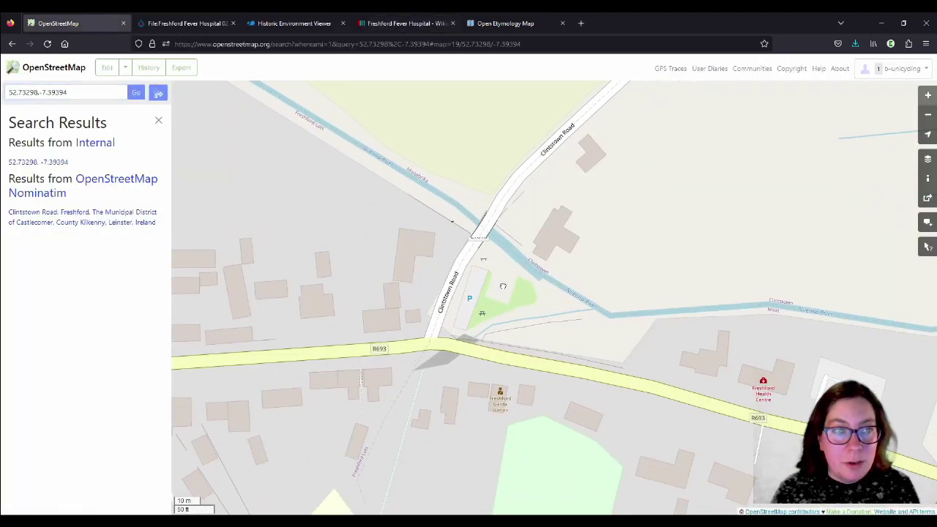
{"action": "left_click", "coordinate": [160, 121]}
{"action": "left_click_drag", "start_coordinate": [306, 252], "coordinate": [398, 272]}
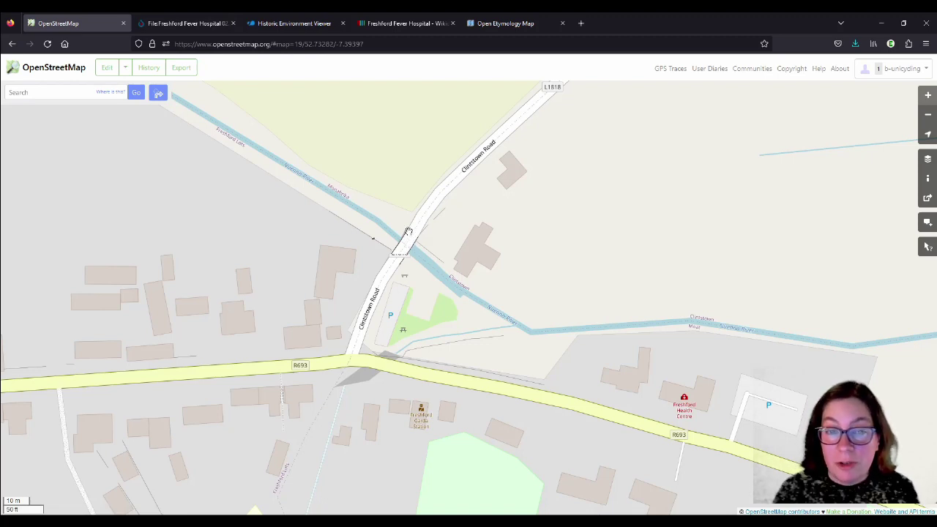
{"action": "left_click", "coordinate": [107, 67]}
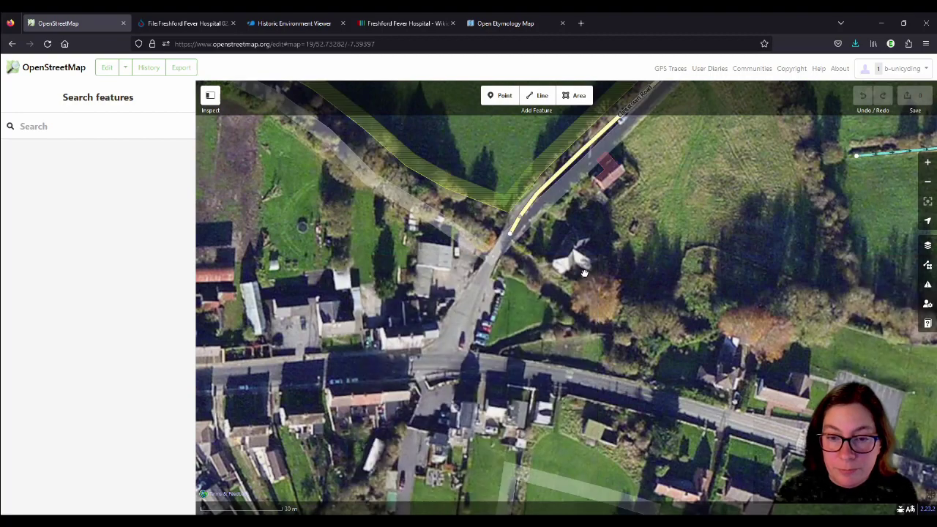
Step: Multi-select the two Hospital Bridge tertiary road segments after checking the nearby building
{"action": "left_click", "coordinate": [583, 263]}
{"action": "scroll", "coordinate": [583, 263], "scroll_direction": "up", "scroll_amount": 2}
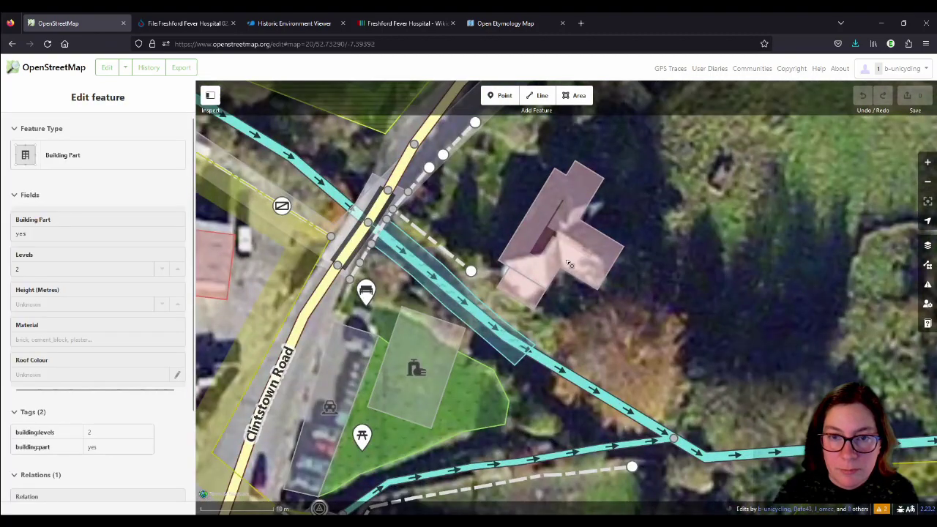
{"action": "key", "text": "Escape"}
{"action": "left_click", "coordinate": [356, 274]}
{"action": "left_click", "coordinate": [361, 240]}
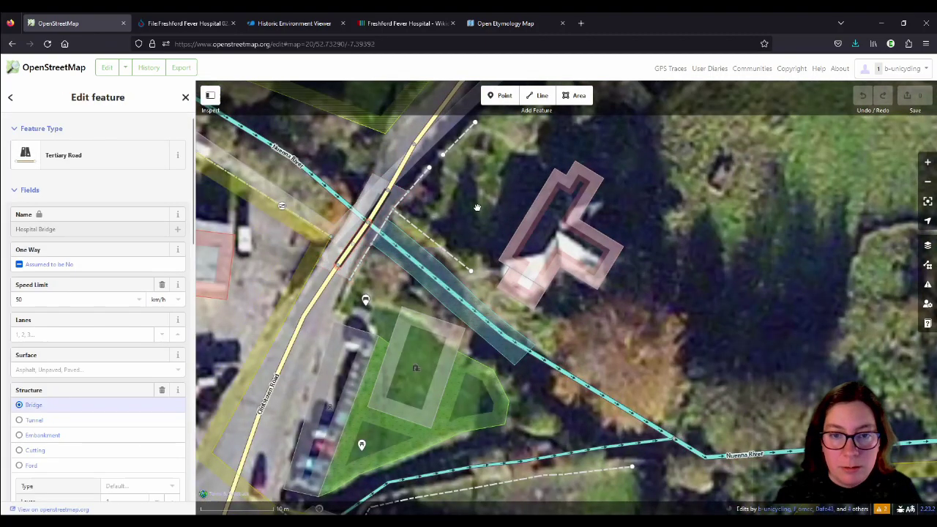
{"action": "left_click_drag", "start_coordinate": [478, 206], "coordinate": [611, 190]}
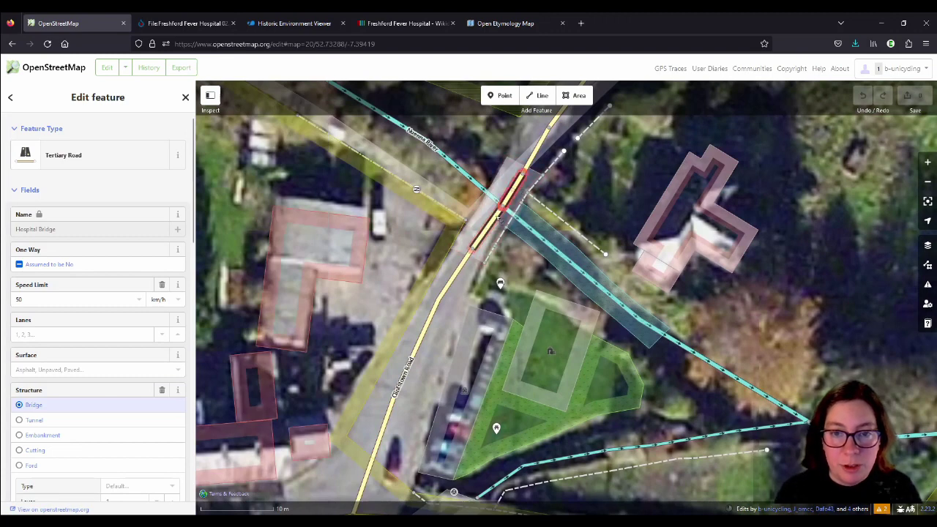
{"action": "left_click", "coordinate": [510, 191]}
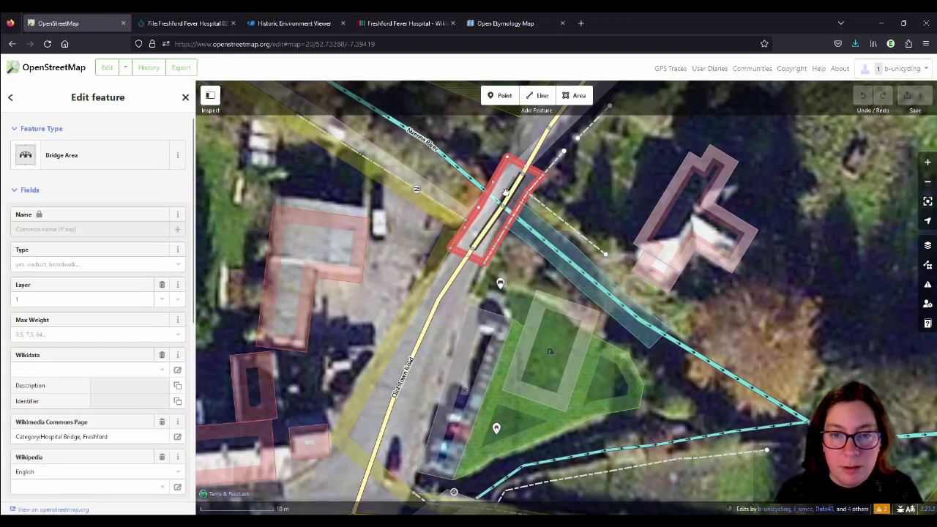
{"action": "left_click", "coordinate": [499, 219]}
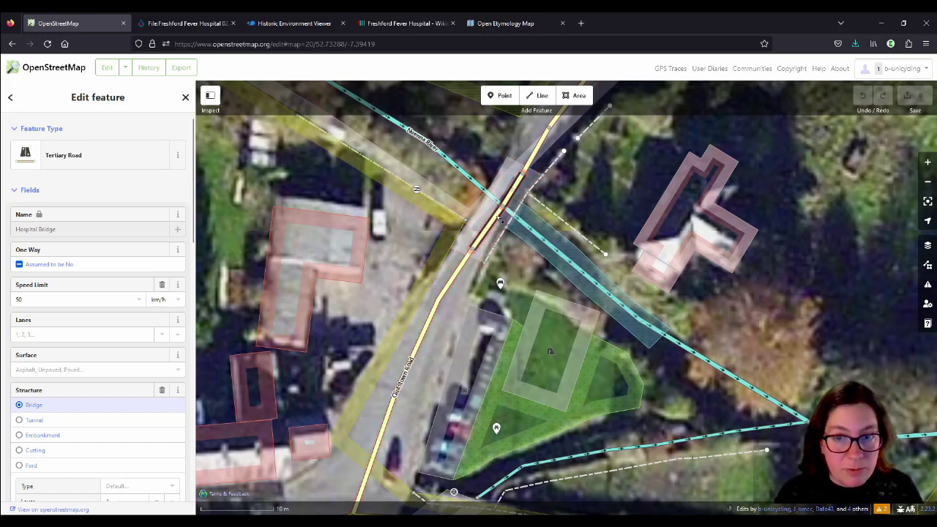
{"action": "left_click", "coordinate": [499, 214], "text": "shift"}
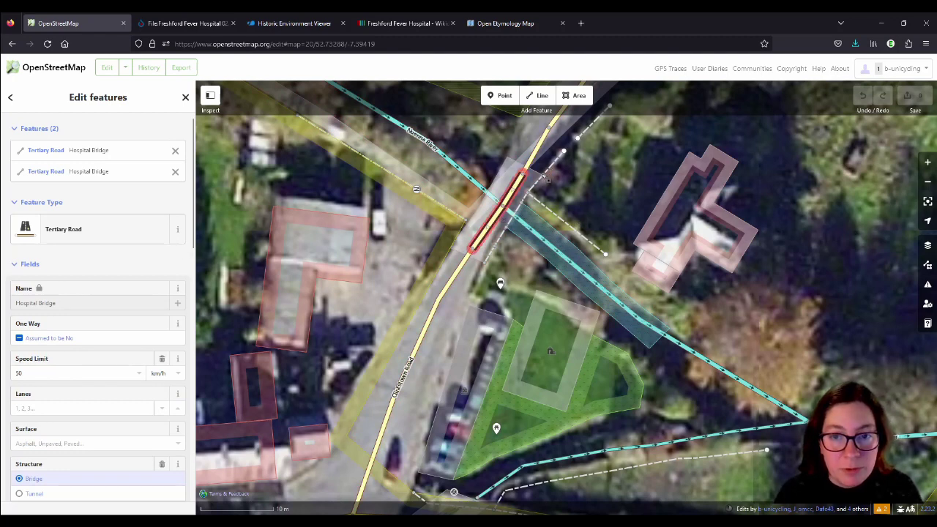
Step: Select the Hospital Bridge man_made=bridge area to show its seven tags, including wikidata Q55046648
{"action": "scroll", "coordinate": [119, 271], "scroll_direction": "down", "scroll_amount": 15}
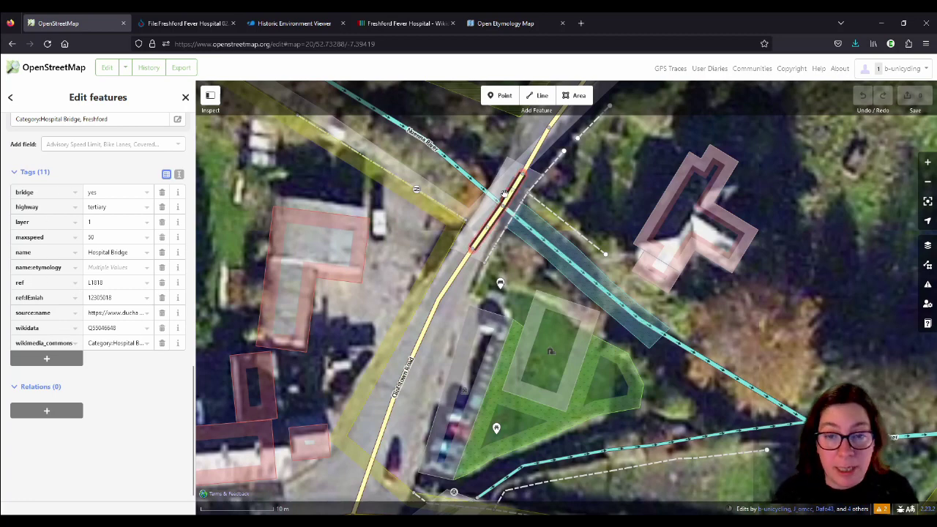
{"action": "left_click", "coordinate": [541, 177]}
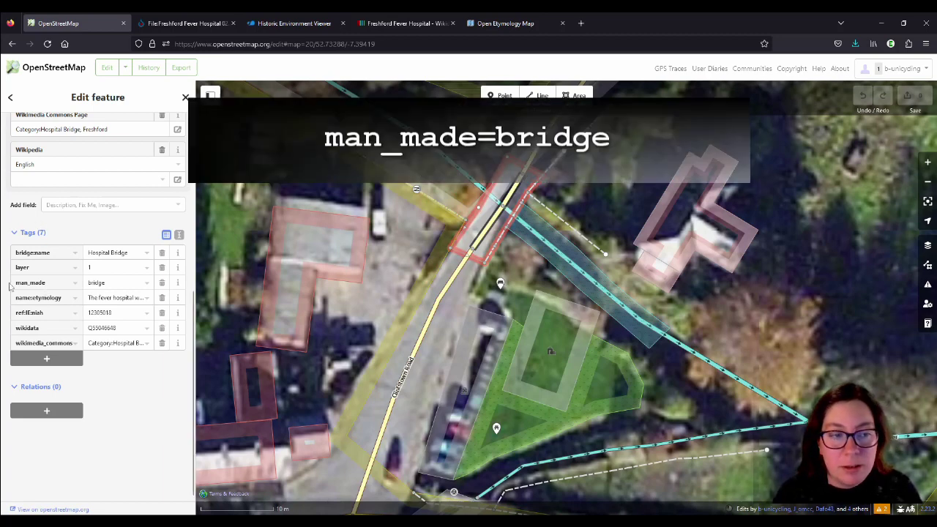
Step: Highlight the bridge area's man_made=bridge value and bridge:name key, then return to Open Etymology Map
{"action": "double_click", "coordinate": [121, 282]}
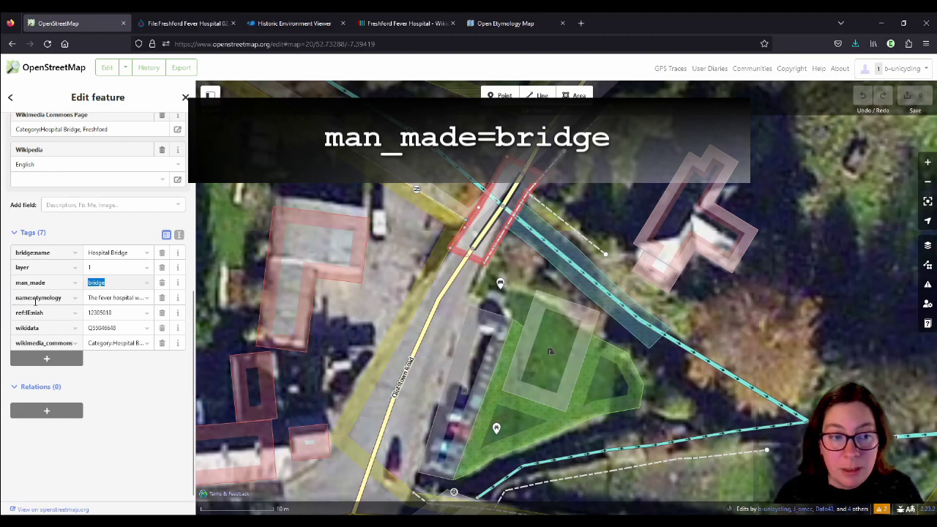
{"action": "left_click", "coordinate": [126, 376]}
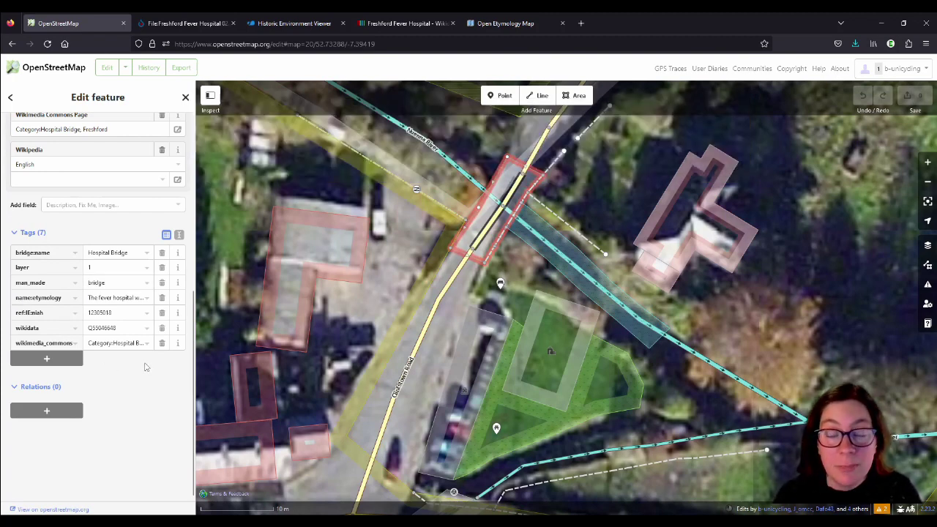
{"action": "double_click", "coordinate": [32, 252]}
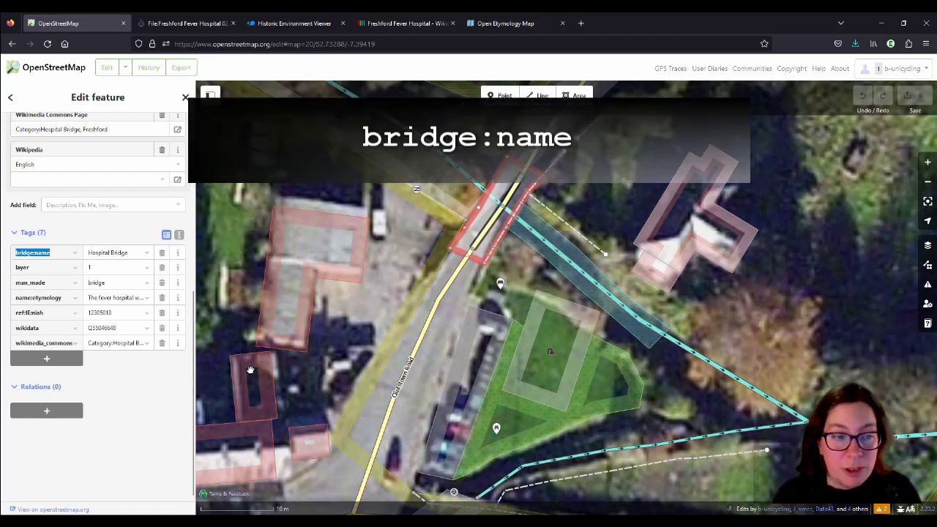
{"action": "left_click", "coordinate": [511, 24]}
Step: Zoom the etymology map in on the Clintstown Road bridge over the river
{"action": "scroll", "coordinate": [394, 217], "scroll_direction": "up", "scroll_amount": 5}
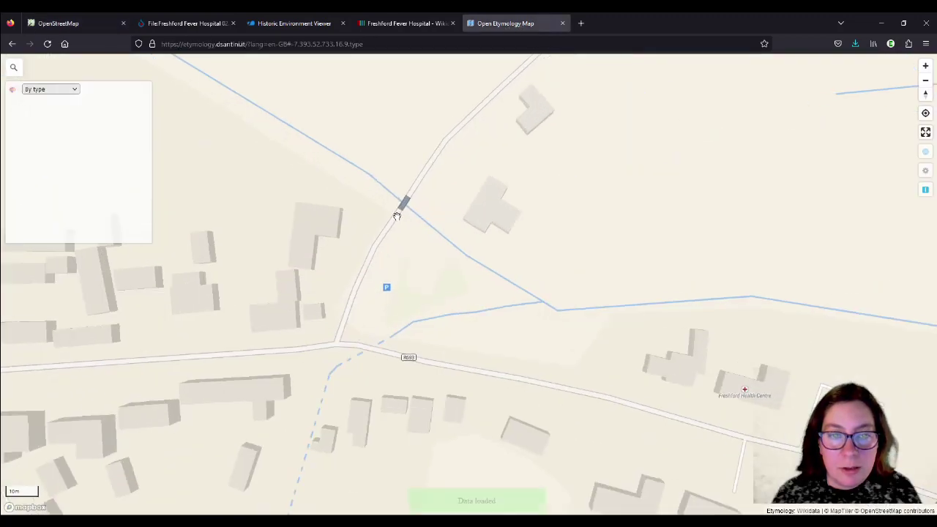
{"action": "scroll", "coordinate": [401, 211], "scroll_direction": "up", "scroll_amount": 2}
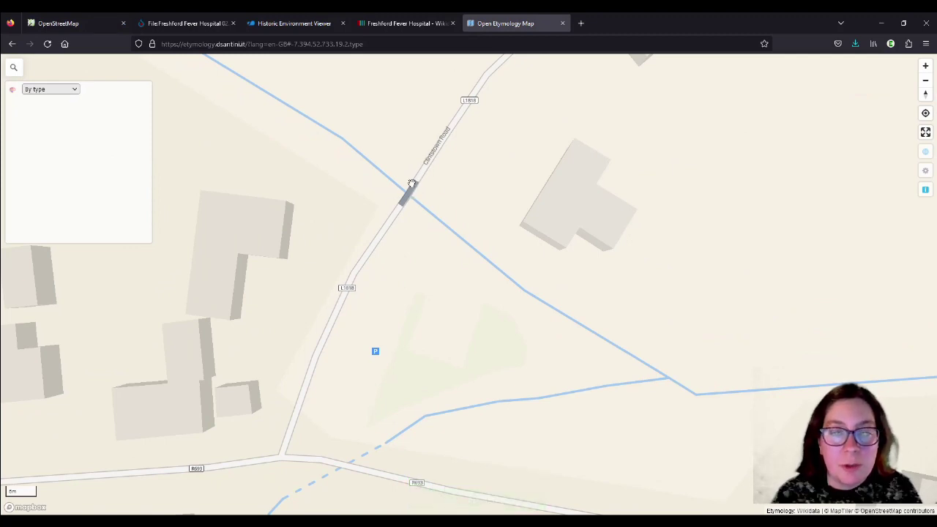
Step: Select both Hospital Bridge road segments and add a name:etymology:wikidata tag key
{"action": "left_click", "coordinate": [80, 24]}
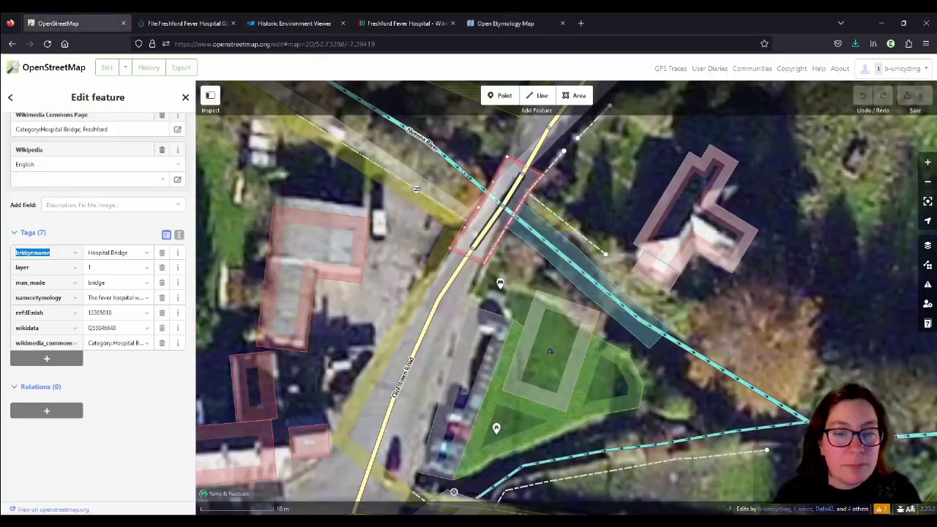
{"action": "left_click", "coordinate": [517, 193]}
{"action": "left_click", "coordinate": [505, 212], "text": "shift"}
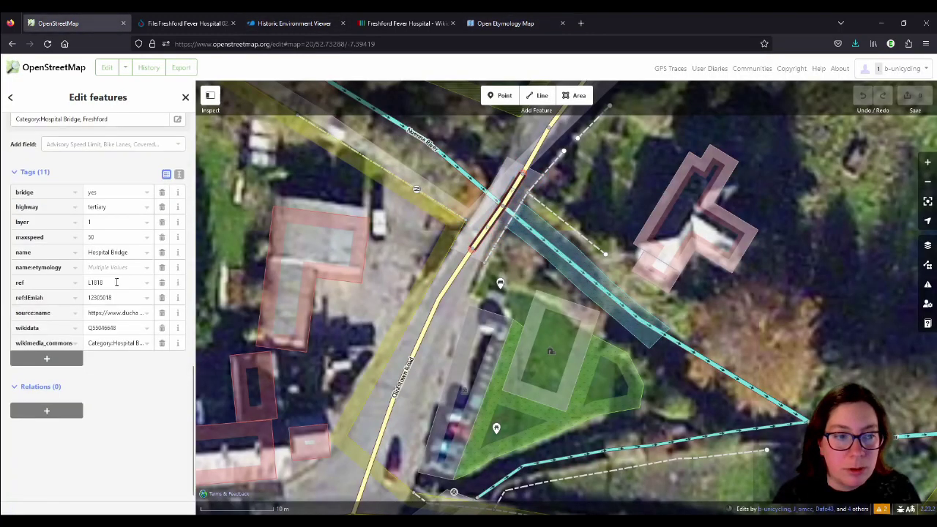
{"action": "left_click", "coordinate": [43, 359]}
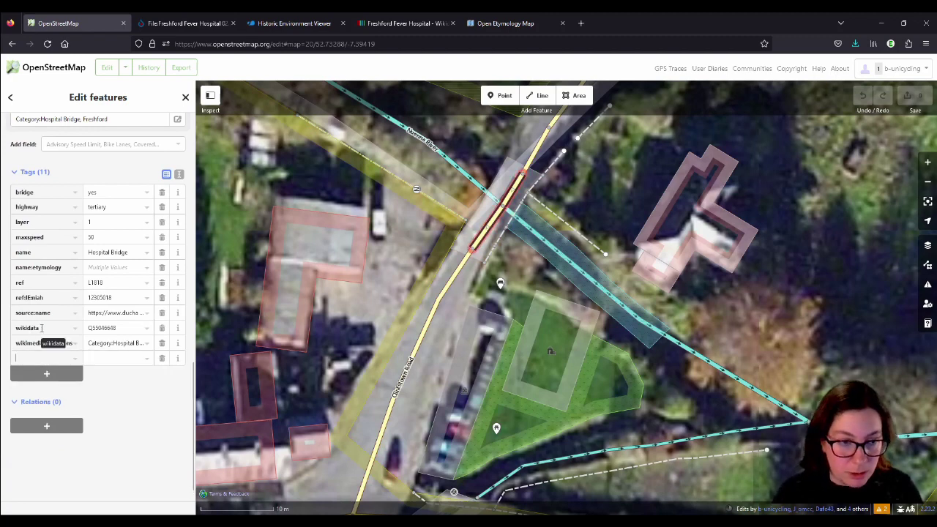
{"action": "type", "text": "name:ety"}
{"action": "type", "text": "m"}
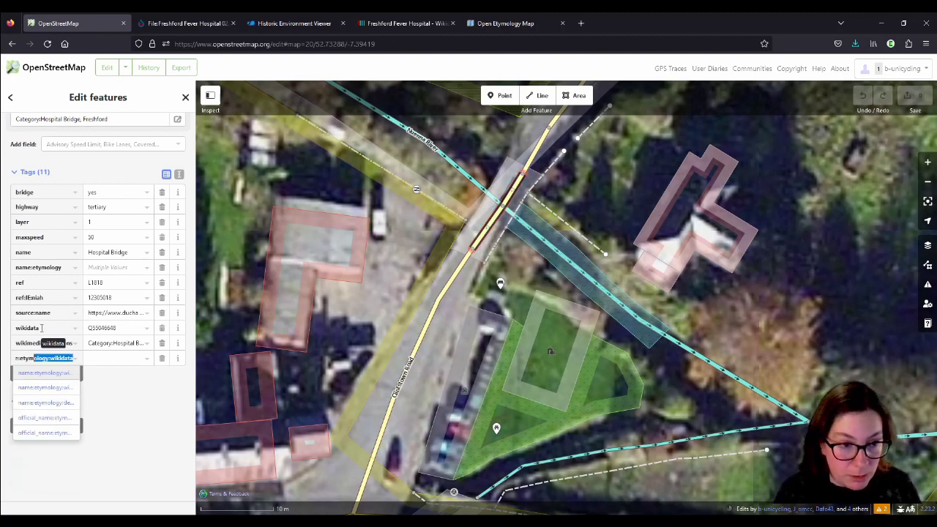
{"action": "key", "text": "Tab"}
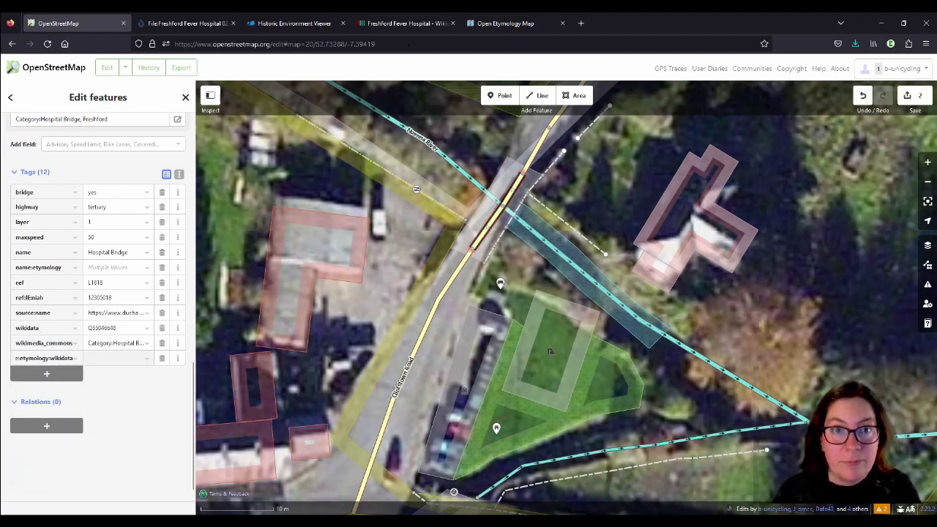
Step: Copy Q116349660 from the Freshford Fever Hospital Wikidata item and set it as the tag value
{"action": "left_click", "coordinate": [427, 26]}
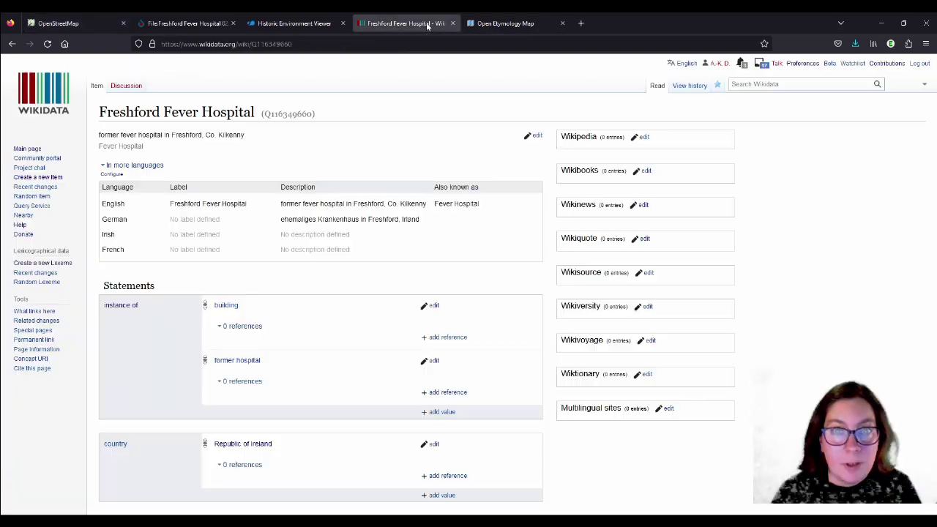
{"action": "double_click", "coordinate": [292, 114]}
{"action": "key", "text": "ctrl+c"}
{"action": "left_click", "coordinate": [62, 24]}
{"action": "key", "text": "ctrl+v"}
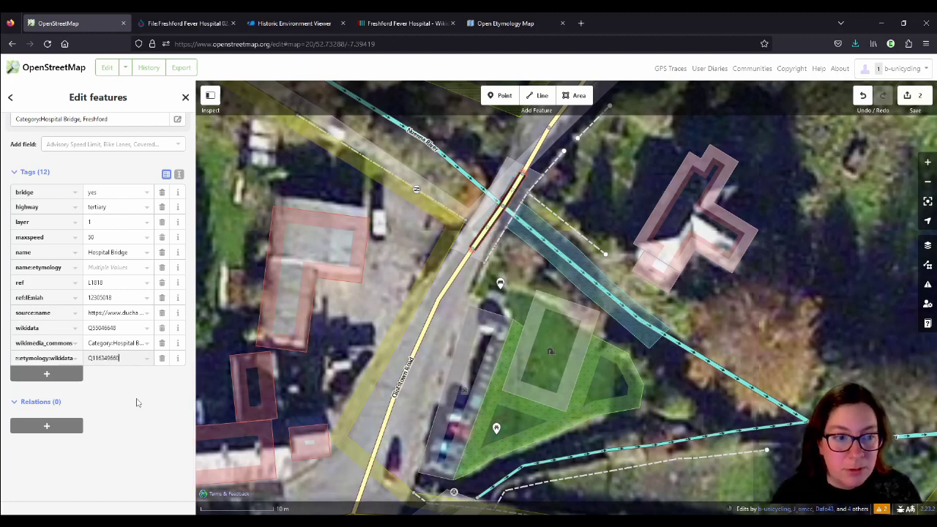
{"action": "left_click", "coordinate": [137, 402]}
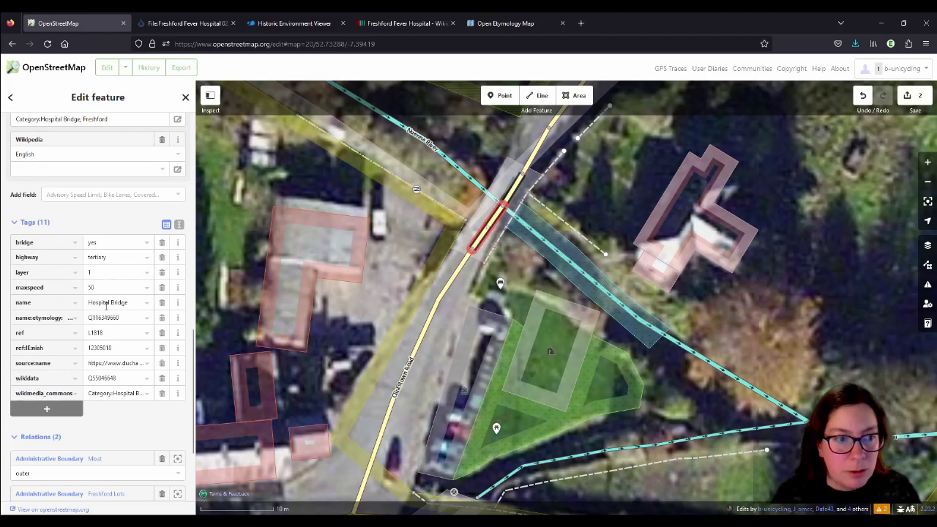
Step: Copy the existing name:etymology description and add it as a name:etymology tag on the bridge roads
{"action": "left_click", "coordinate": [517, 189]}
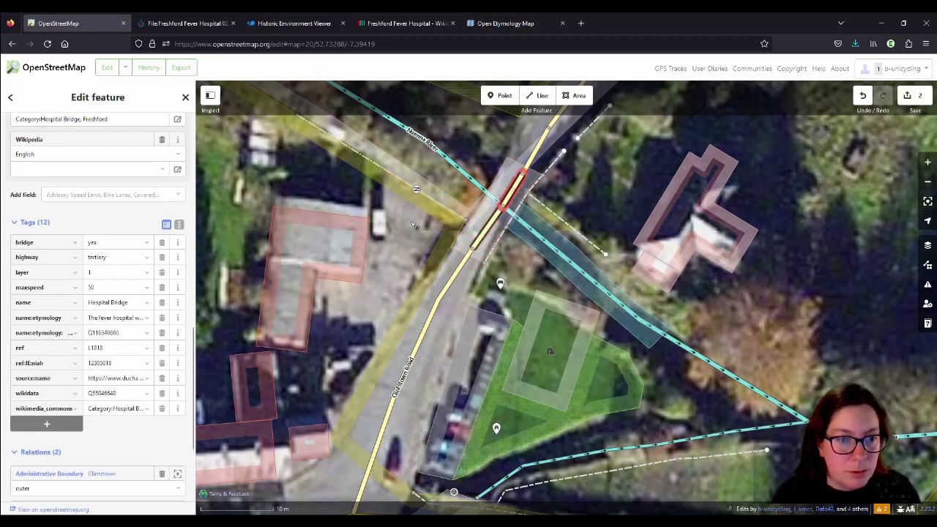
{"action": "left_click", "coordinate": [113, 318]}
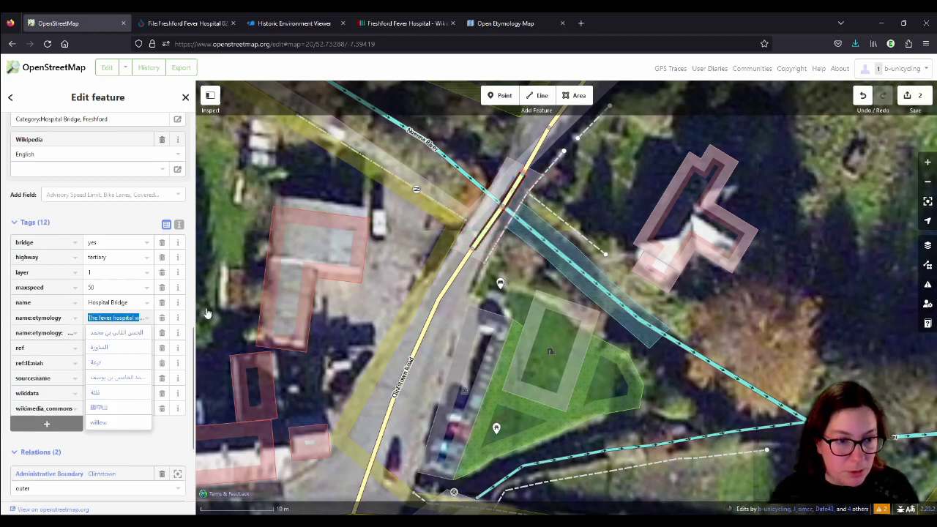
{"action": "key", "text": "ctrl+z"}
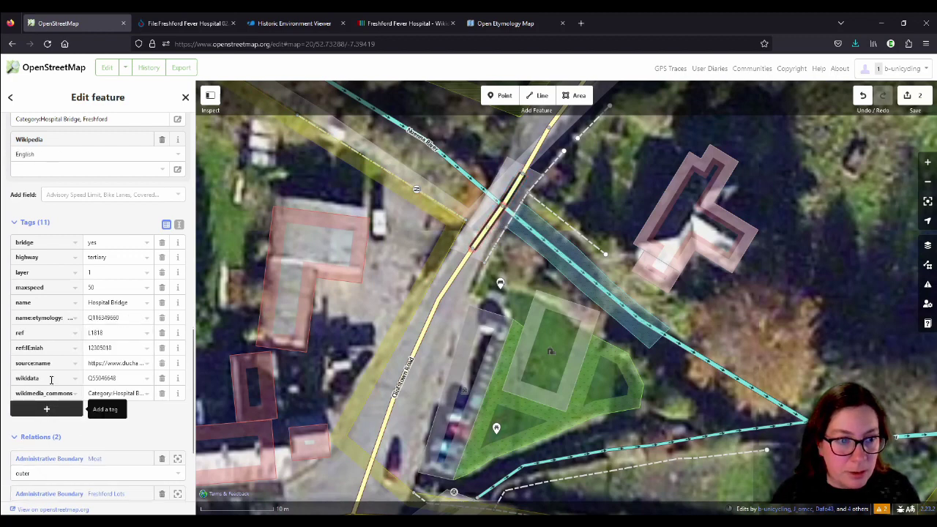
{"action": "left_click", "coordinate": [59, 409]}
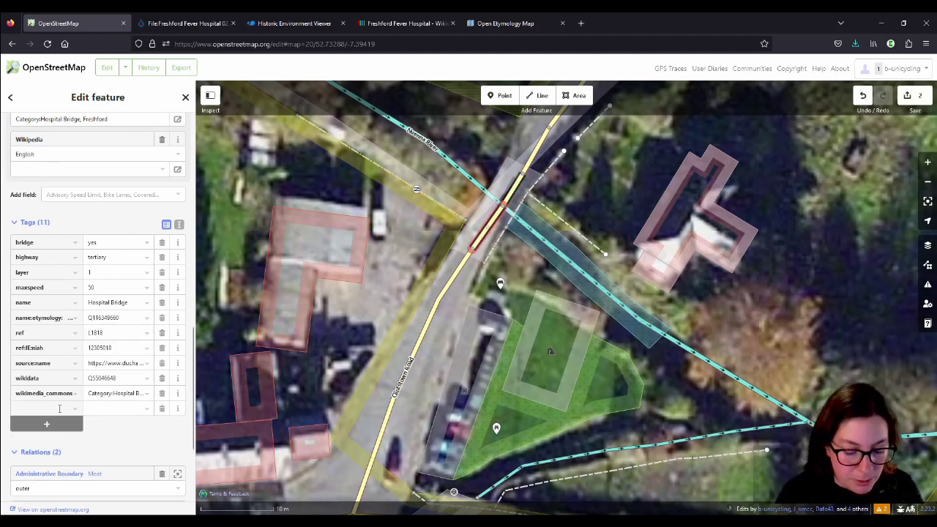
{"action": "type", "text": "name:et"}
{"action": "type", "text": "y"}
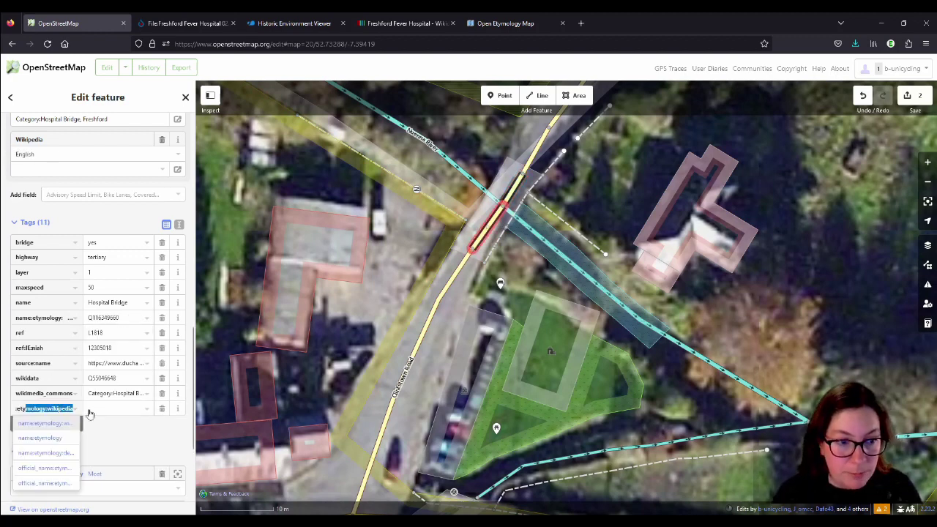
{"action": "left_click", "coordinate": [67, 427]}
{"action": "left_click", "coordinate": [126, 410]}
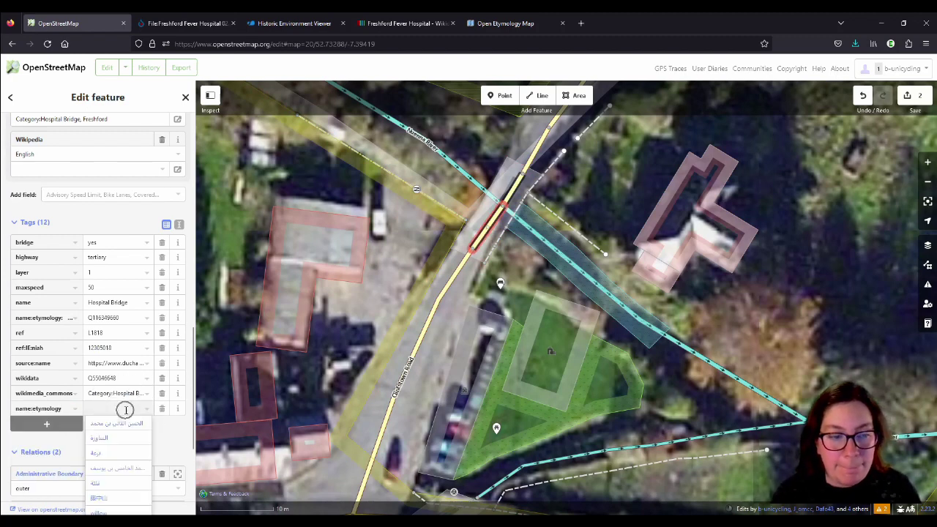
{"action": "key", "text": "ctrl+v"}
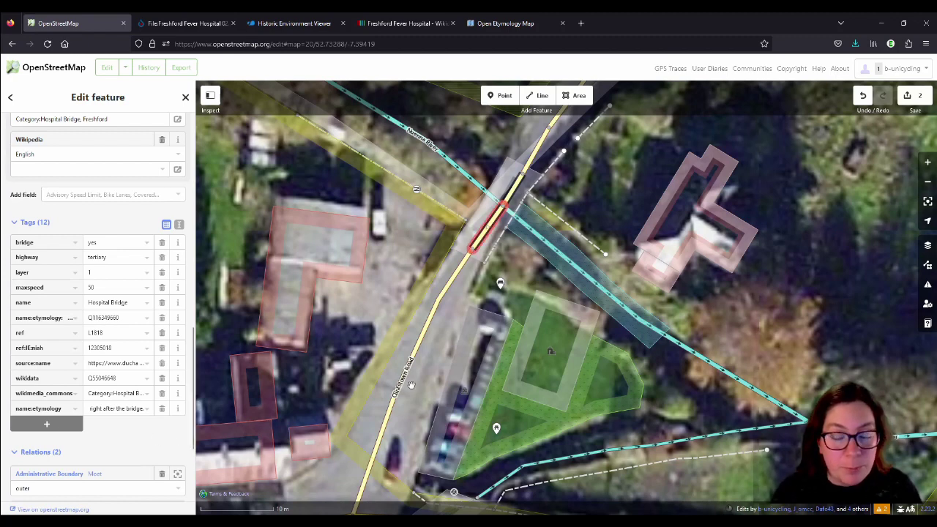
{"action": "scroll", "coordinate": [465, 330], "scroll_direction": "down", "scroll_amount": 2}
{"action": "scroll", "coordinate": [465, 330], "scroll_direction": "down", "scroll_amount": 2}
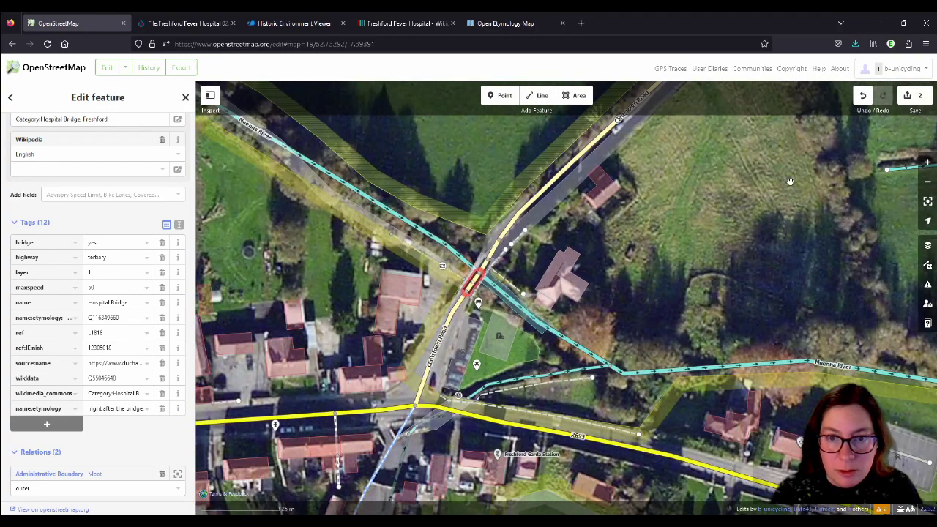
Step: Upload the Hospital Bridge edits with the changeset comment 'added name:etymology:wikidata'
{"action": "left_click", "coordinate": [916, 96]}
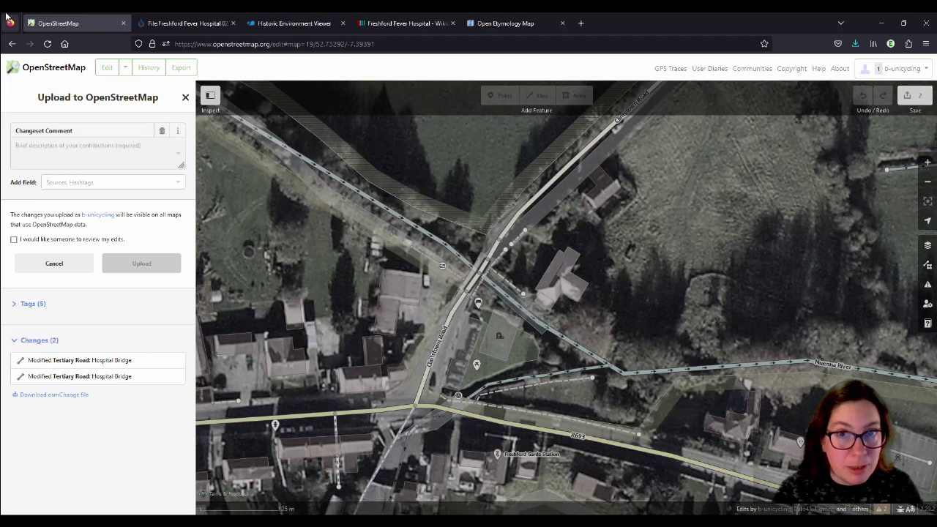
{"action": "left_click", "coordinate": [492, 24]}
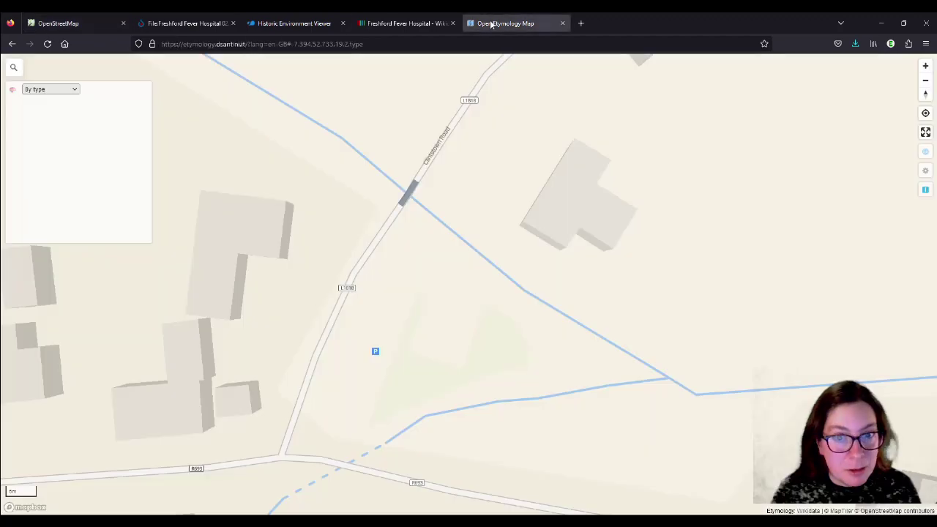
{"action": "left_click", "coordinate": [76, 24]}
{"action": "type", "text": "added name:etymology:wikidata"}
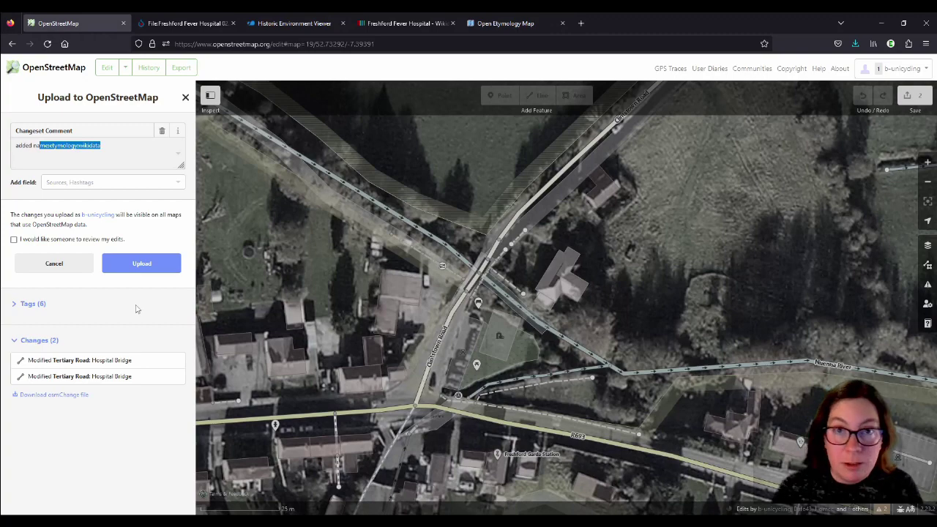
{"action": "left_click", "coordinate": [150, 265]}
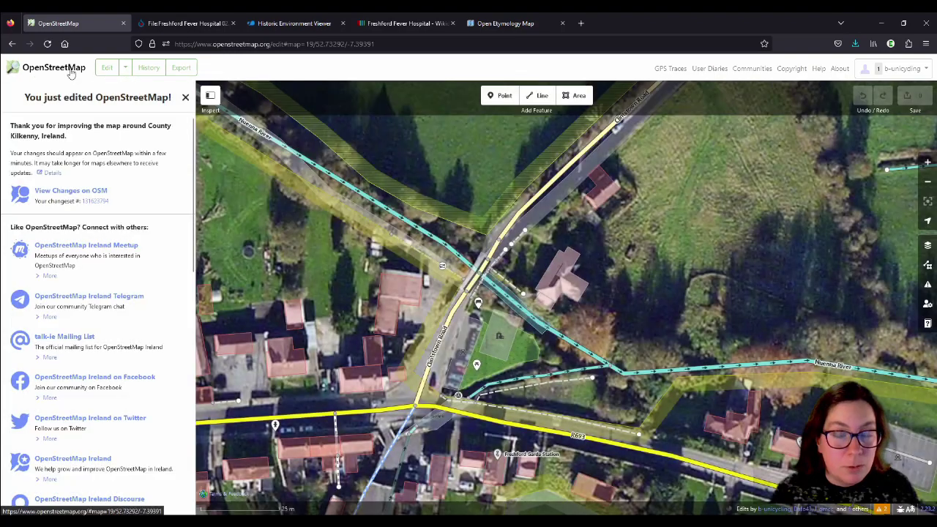
Step: Leave the editor and centre the OpenStreetMap view on The Square in Johnstown
{"action": "left_click", "coordinate": [70, 71]}
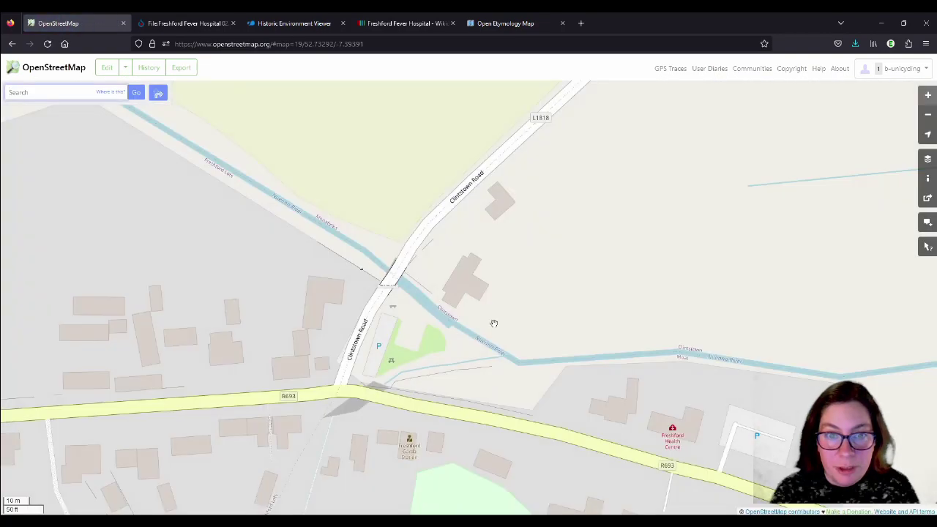
{"action": "scroll", "coordinate": [617, 343], "scroll_direction": "down", "scroll_amount": 1}
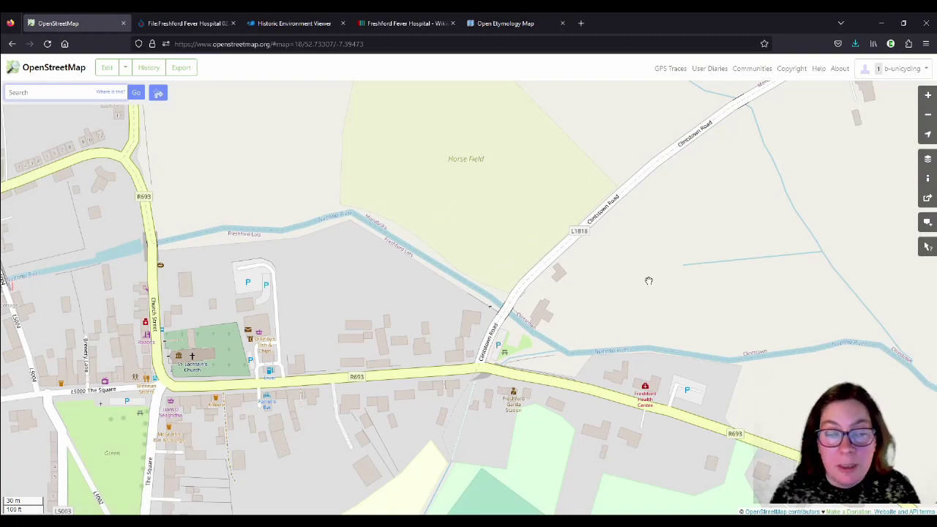
{"action": "scroll", "coordinate": [657, 286], "scroll_direction": "down", "scroll_amount": 1}
{"action": "scroll", "coordinate": [657, 286], "scroll_direction": "down", "scroll_amount": 2}
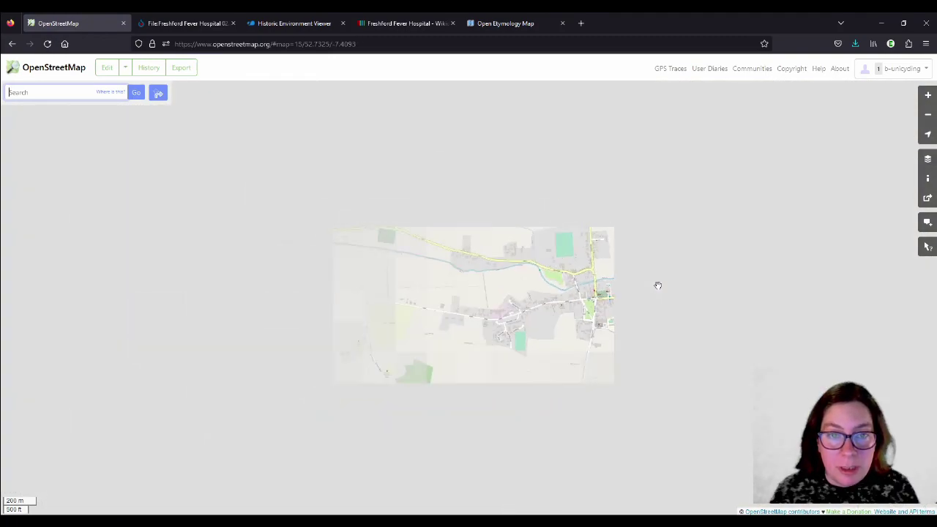
{"action": "left_click_drag", "start_coordinate": [383, 262], "coordinate": [688, 244]}
{"action": "scroll", "coordinate": [686, 243], "scroll_direction": "down", "scroll_amount": 2}
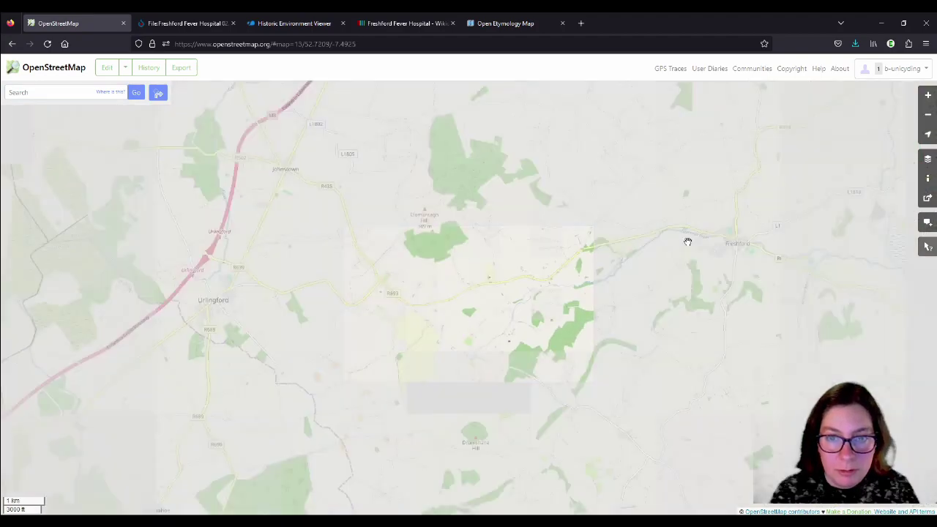
{"action": "scroll", "coordinate": [276, 164], "scroll_direction": "up", "scroll_amount": 2}
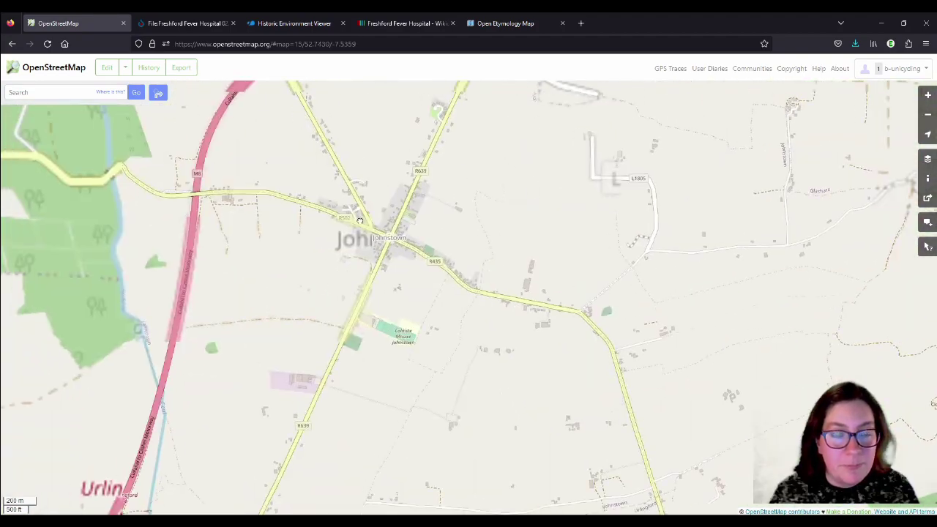
{"action": "left_click_drag", "start_coordinate": [477, 194], "coordinate": [492, 247]}
{"action": "scroll", "coordinate": [492, 246], "scroll_direction": "up", "scroll_amount": 2}
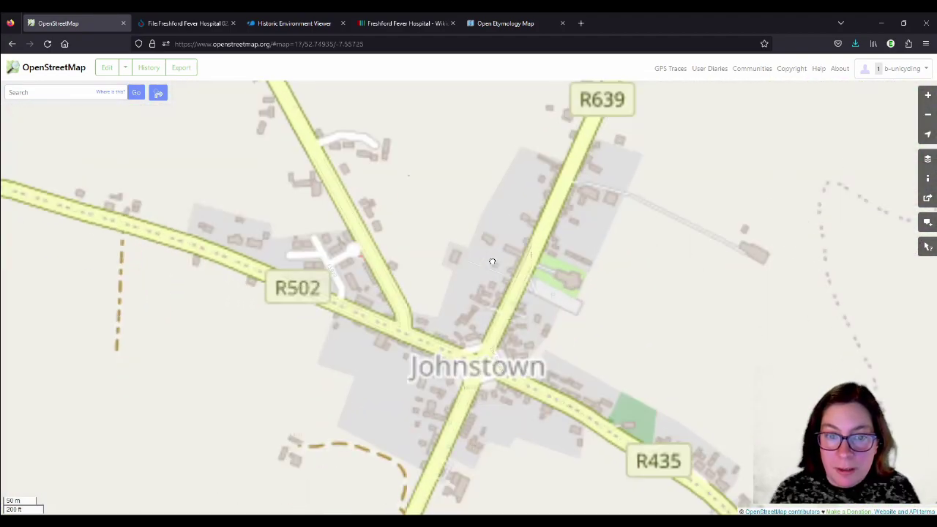
{"action": "left_click_drag", "start_coordinate": [464, 358], "coordinate": [341, 269]}
{"action": "scroll", "coordinate": [341, 269], "scroll_direction": "up", "scroll_amount": 1}
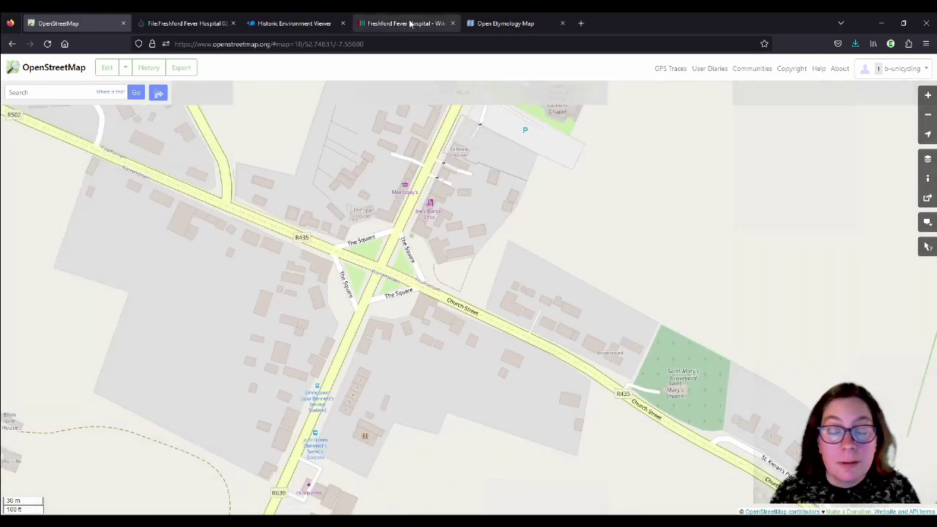
{"action": "scroll", "coordinate": [418, 262], "scroll_direction": "up", "scroll_amount": 1}
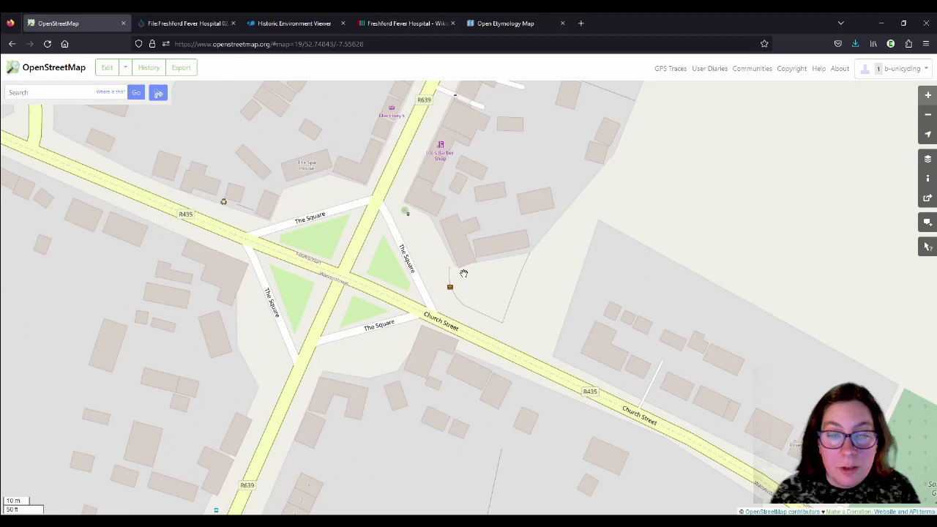
{"action": "left_click_drag", "start_coordinate": [382, 268], "coordinate": [469, 258]}
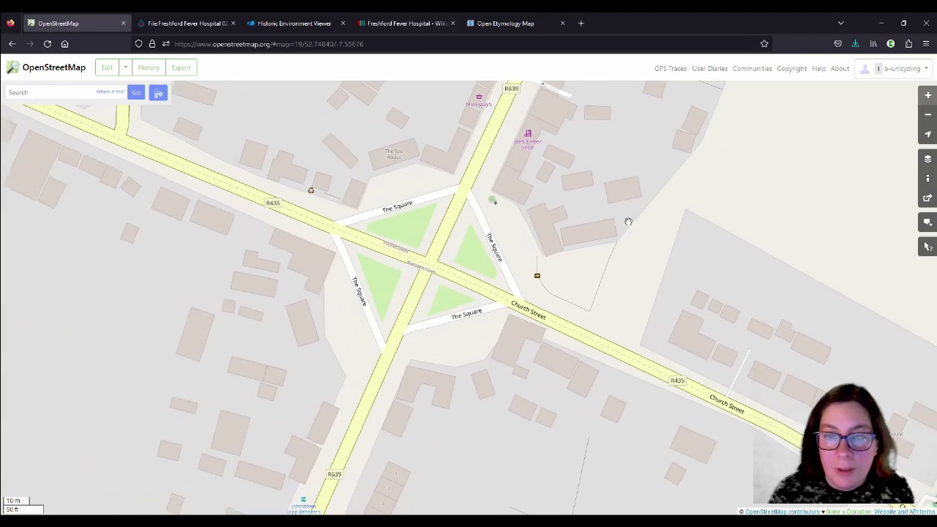
Step: Inspect the memorial plaque node via the Map Data layer, then return to the Commons page
{"action": "left_click", "coordinate": [928, 161]}
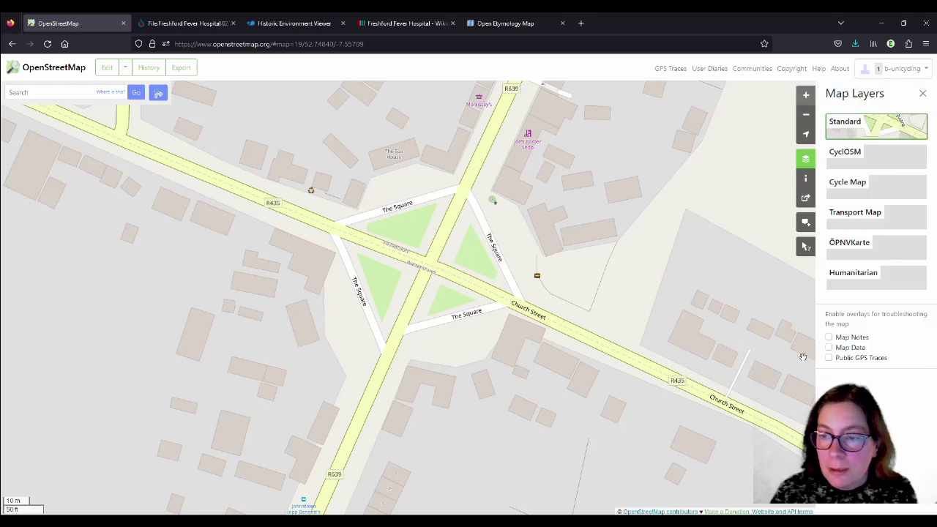
{"action": "left_click", "coordinate": [830, 348]}
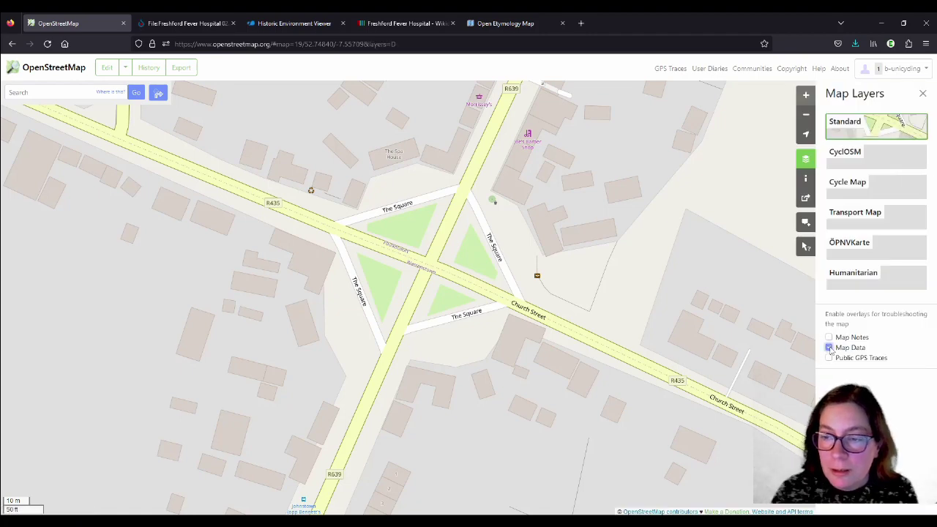
{"action": "left_click", "coordinate": [539, 277]}
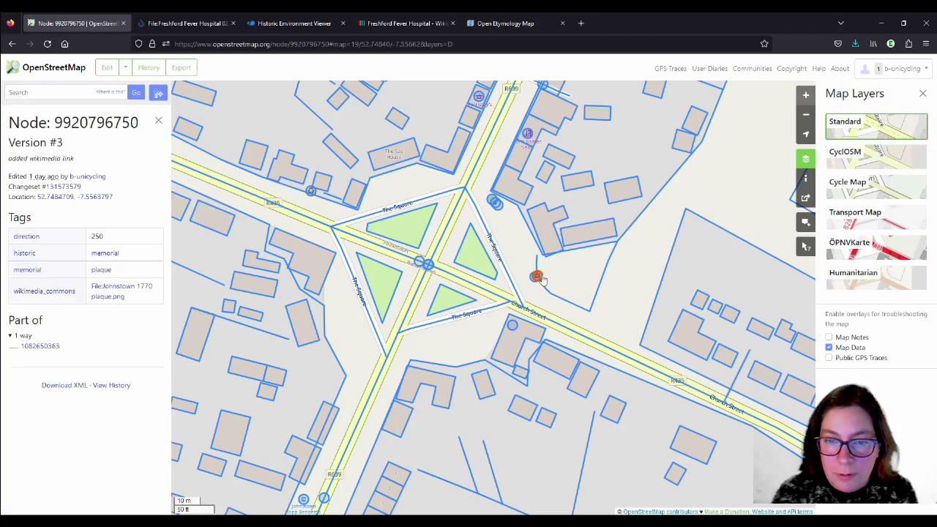
{"action": "left_click", "coordinate": [829, 348]}
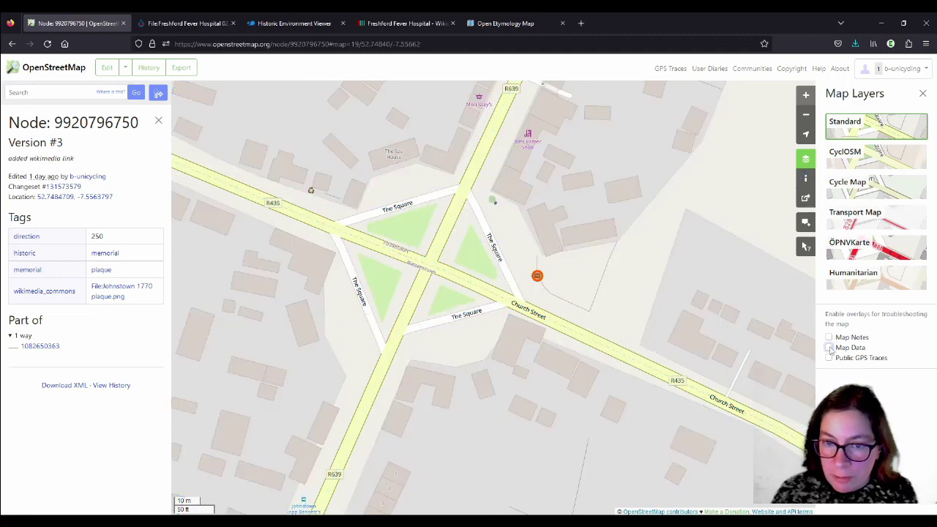
{"action": "left_click", "coordinate": [922, 93]}
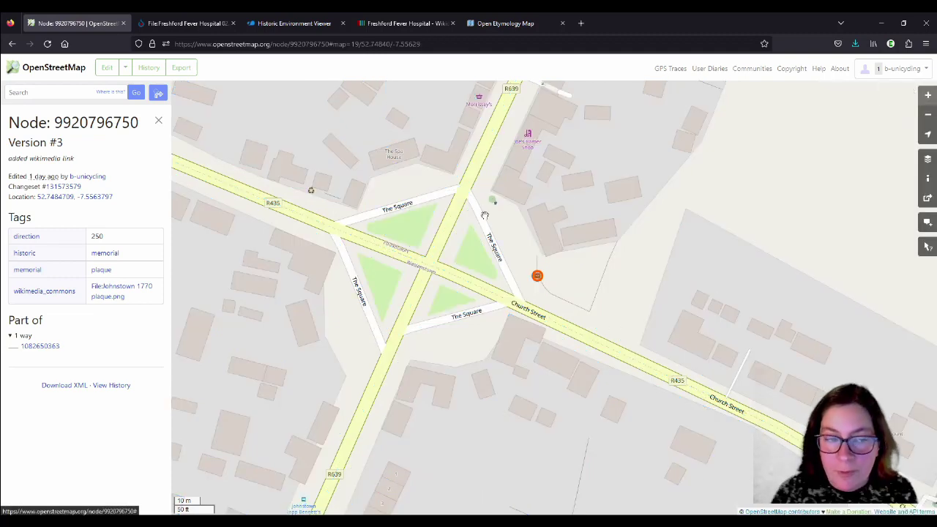
{"action": "left_click", "coordinate": [183, 24]}
Step: Open File:Johnstown 1770 plaque.png from the uploaded files and read its Summary and Licensing sections
{"action": "scroll", "coordinate": [820, 237], "scroll_direction": "up", "scroll_amount": 15}
{"action": "left_click", "coordinate": [852, 63]}
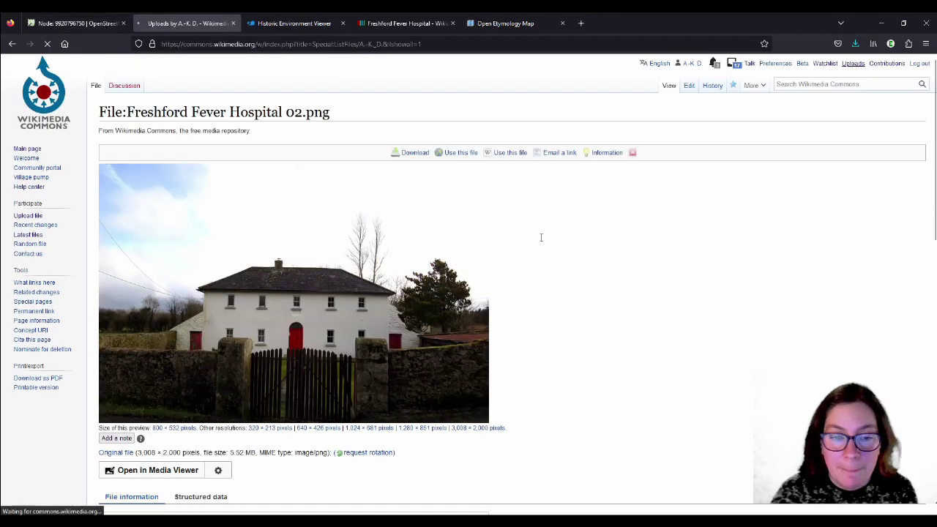
{"action": "scroll", "coordinate": [670, 293], "scroll_direction": "down", "scroll_amount": 15}
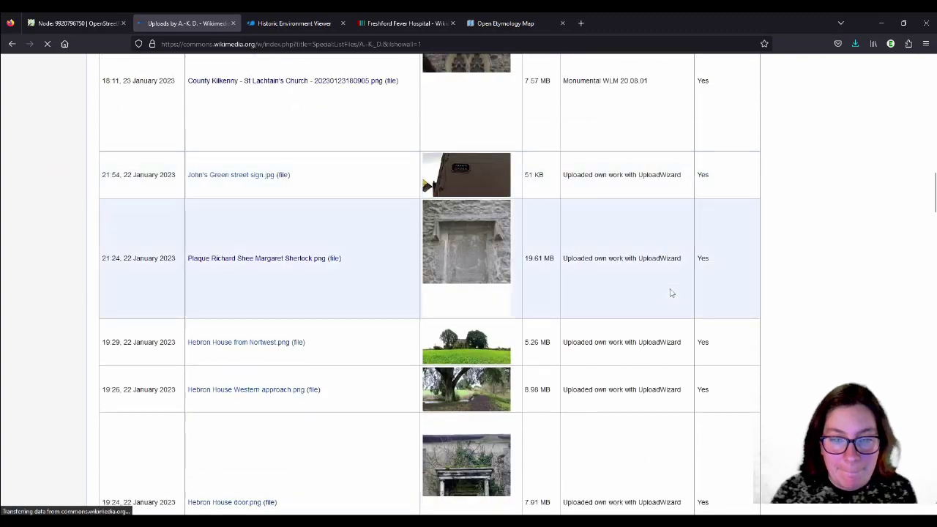
{"action": "scroll", "coordinate": [671, 292], "scroll_direction": "down", "scroll_amount": 15}
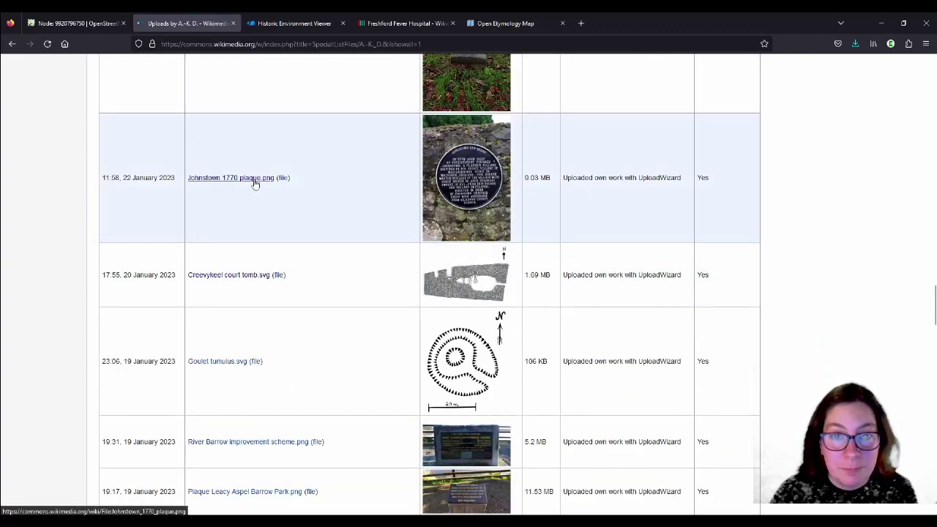
{"action": "left_click", "coordinate": [255, 183]}
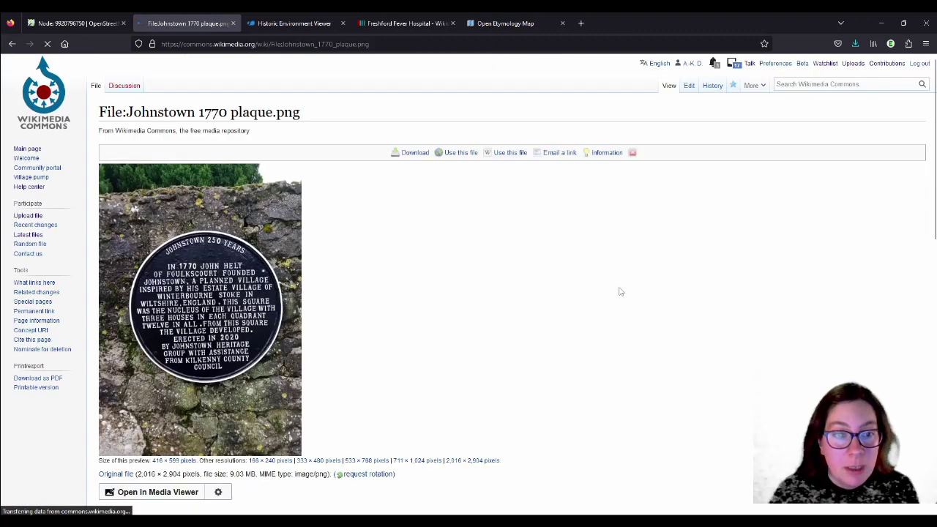
{"action": "scroll", "coordinate": [620, 291], "scroll_direction": "down", "scroll_amount": 3}
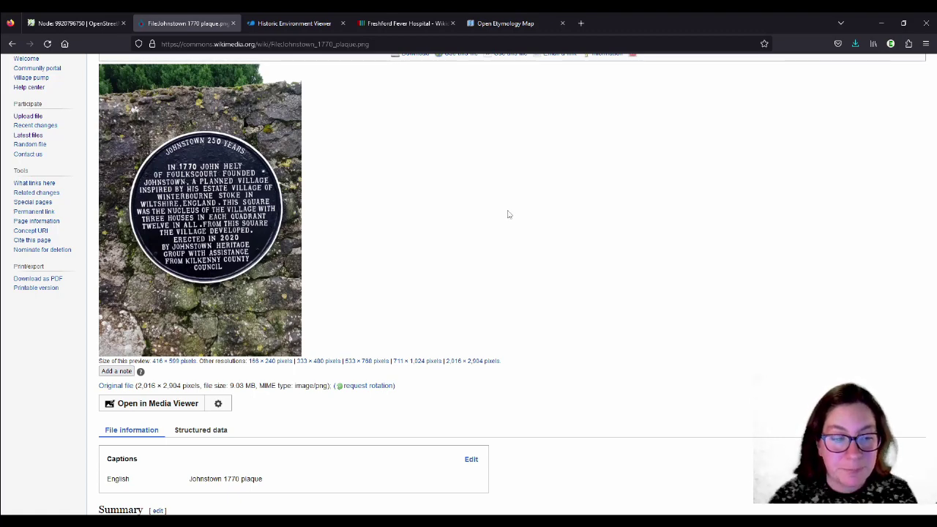
{"action": "scroll", "coordinate": [509, 214], "scroll_direction": "down", "scroll_amount": 3}
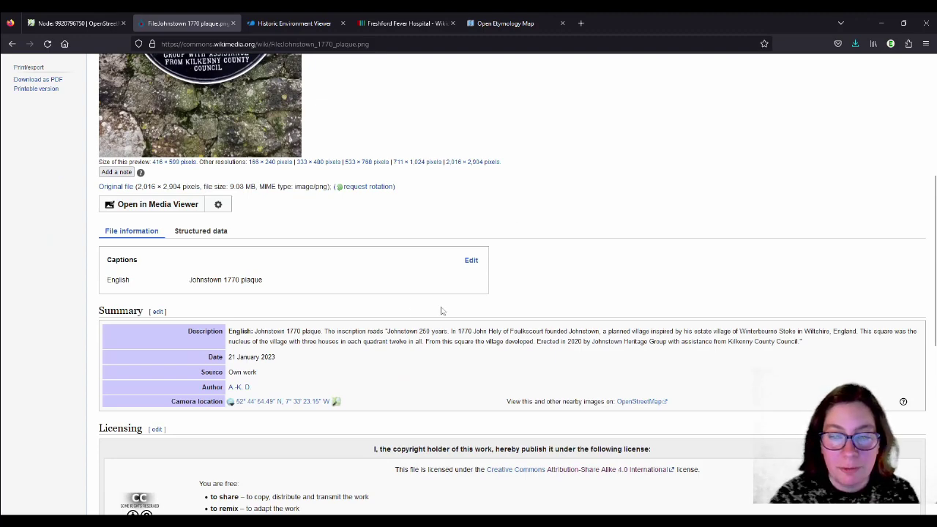
{"action": "scroll", "coordinate": [405, 310], "scroll_direction": "down", "scroll_amount": 2}
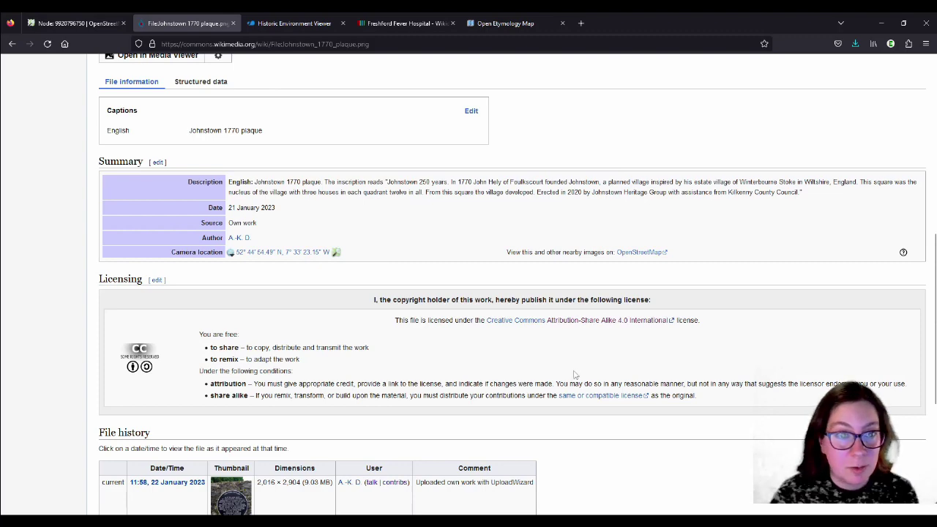
{"action": "scroll", "coordinate": [509, 352], "scroll_direction": "up", "scroll_amount": 4}
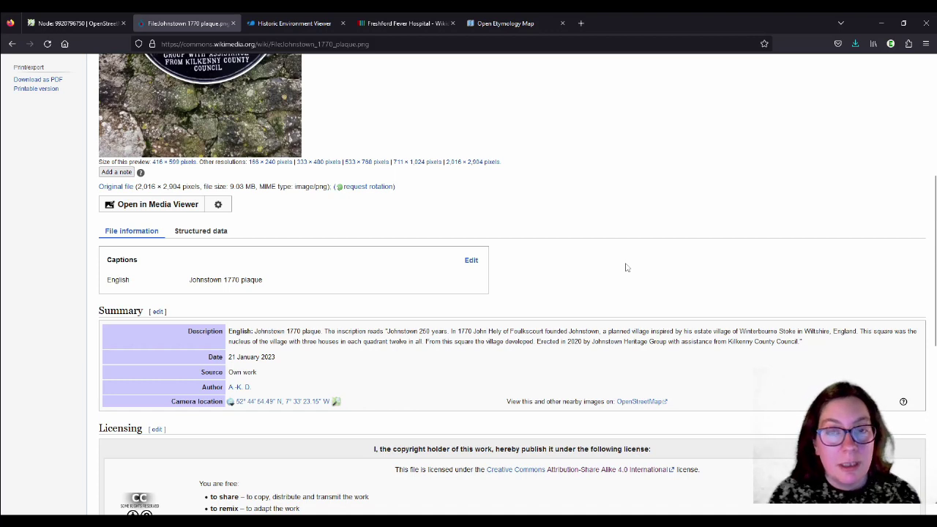
Step: On the etymology map, move from Freshford and centre the view on Johnstown village
{"action": "left_click", "coordinate": [523, 27]}
{"action": "scroll", "coordinate": [720, 274], "scroll_direction": "down", "scroll_amount": 10}
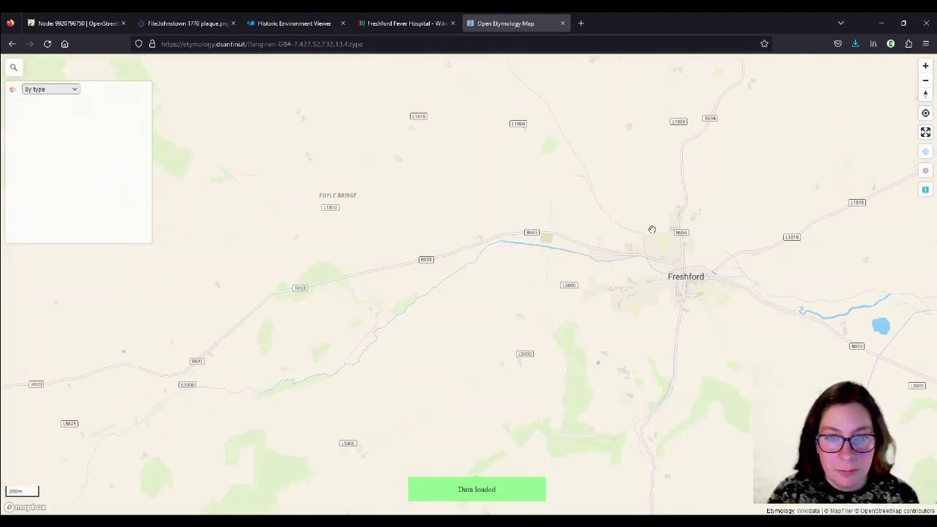
{"action": "scroll", "coordinate": [704, 230], "scroll_direction": "down", "scroll_amount": 3}
{"action": "left_click_drag", "start_coordinate": [289, 300], "coordinate": [704, 289]}
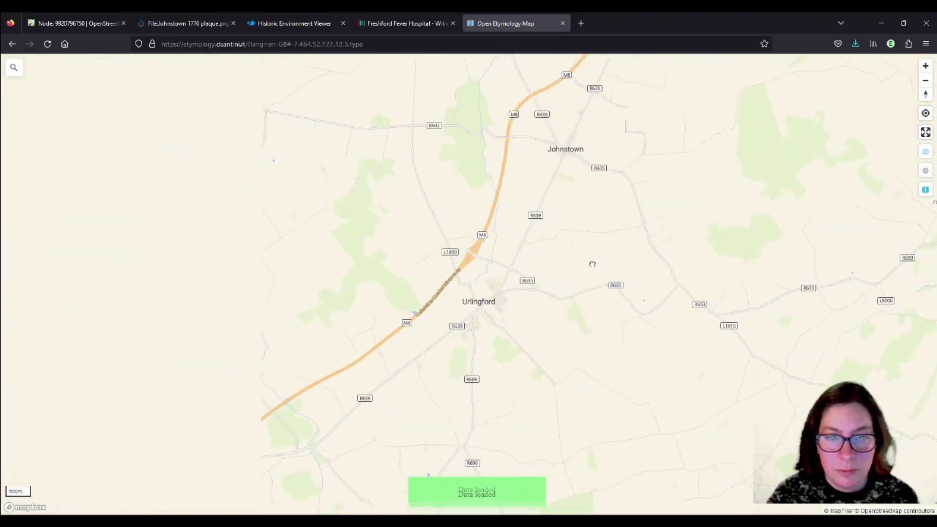
{"action": "left_click_drag", "start_coordinate": [582, 109], "coordinate": [535, 260]}
{"action": "scroll", "coordinate": [535, 260], "scroll_direction": "up", "scroll_amount": 8}
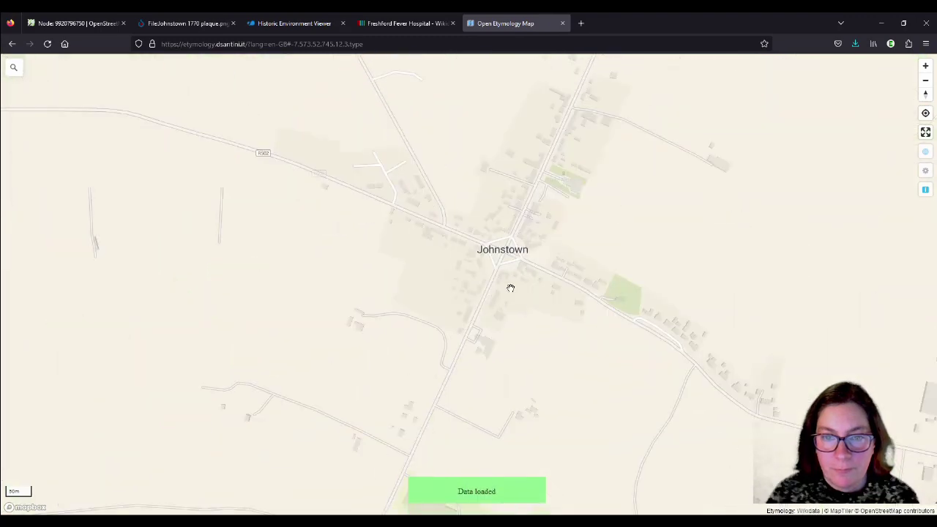
{"action": "scroll", "coordinate": [518, 279], "scroll_direction": "up", "scroll_amount": 3}
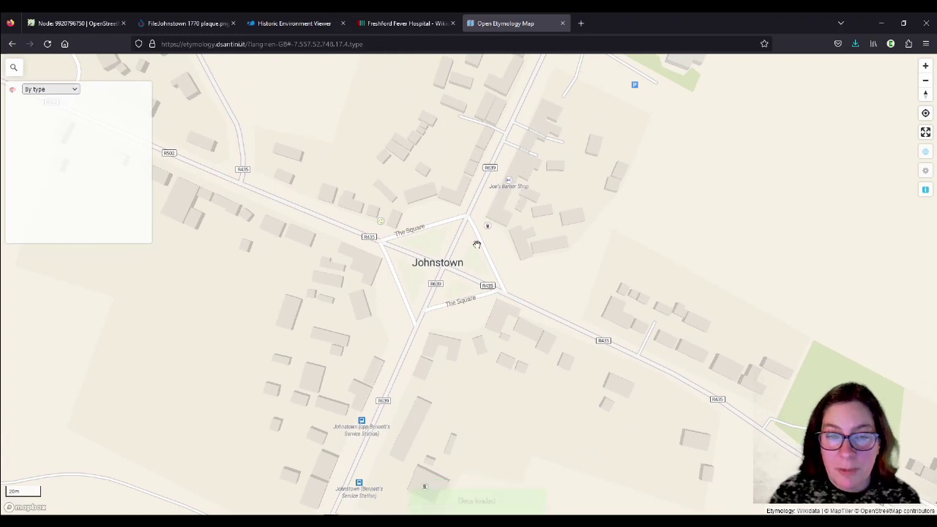
{"action": "scroll", "coordinate": [450, 249], "scroll_direction": "down", "scroll_amount": 2}
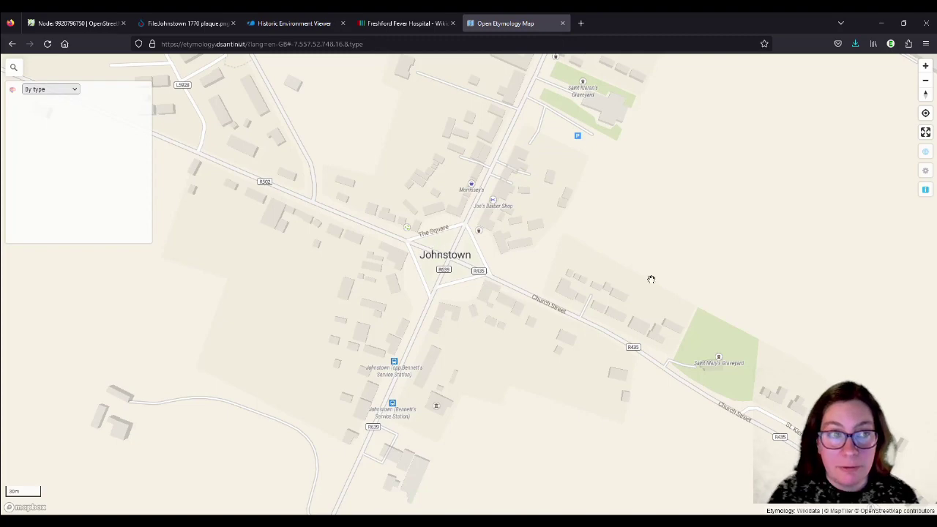
{"action": "scroll", "coordinate": [647, 274], "scroll_direction": "down", "scroll_amount": 3}
{"action": "scroll", "coordinate": [647, 277], "scroll_direction": "down", "scroll_amount": 2}
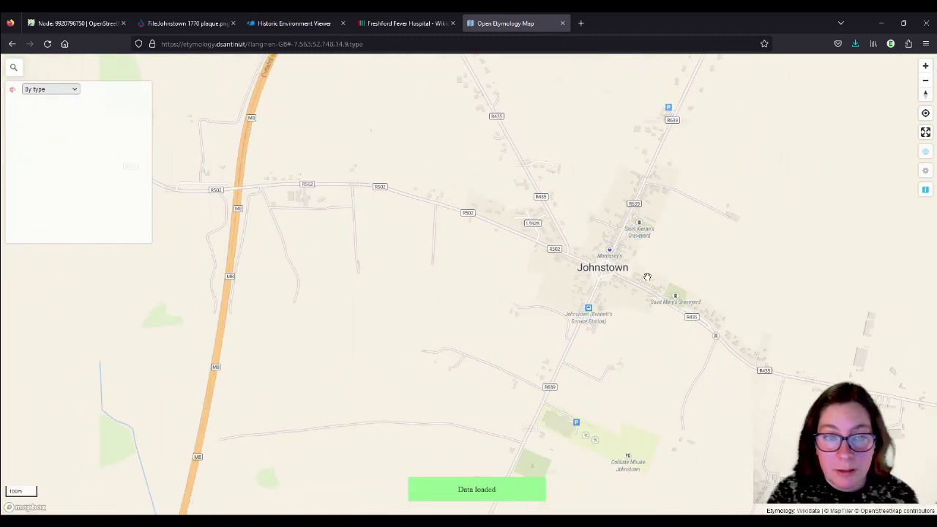
{"action": "left_click_drag", "start_coordinate": [373, 190], "coordinate": [468, 354]}
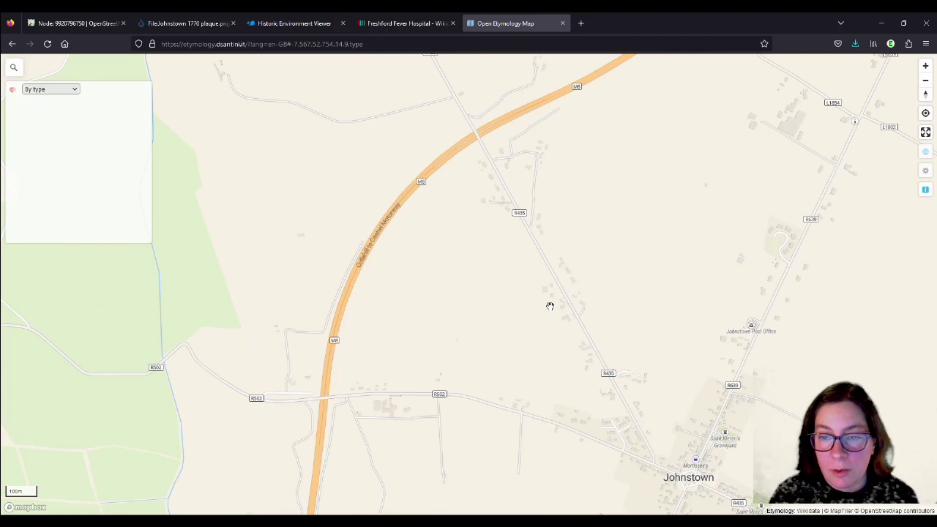
{"action": "left_click_drag", "start_coordinate": [663, 379], "coordinate": [584, 318]}
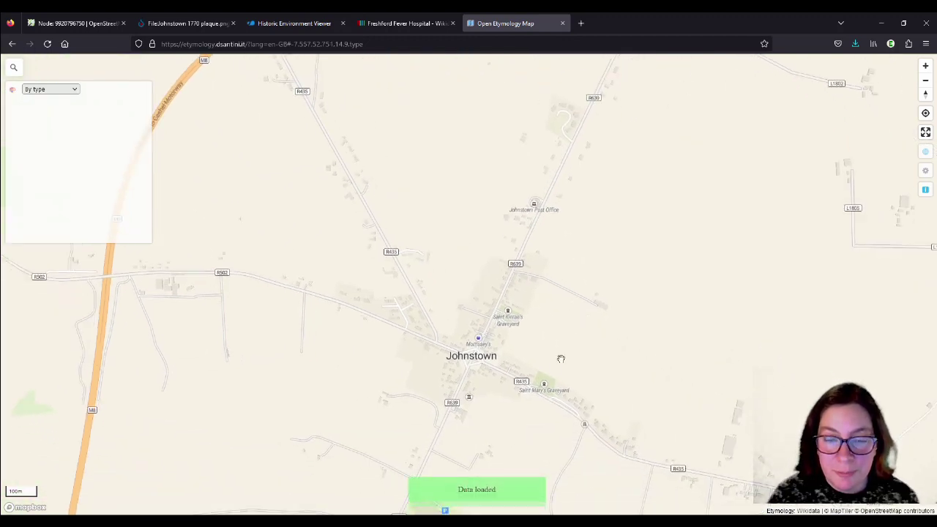
{"action": "left_click_drag", "start_coordinate": [524, 406], "coordinate": [570, 408]}
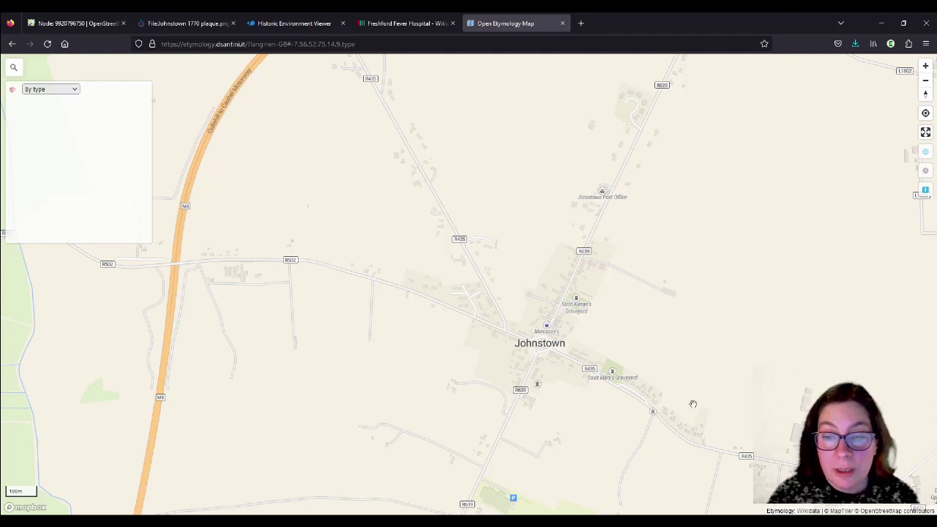
Step: Switch the etymology map's base style to OSM Carto and return to the plaque node page
{"action": "left_click", "coordinate": [927, 155]}
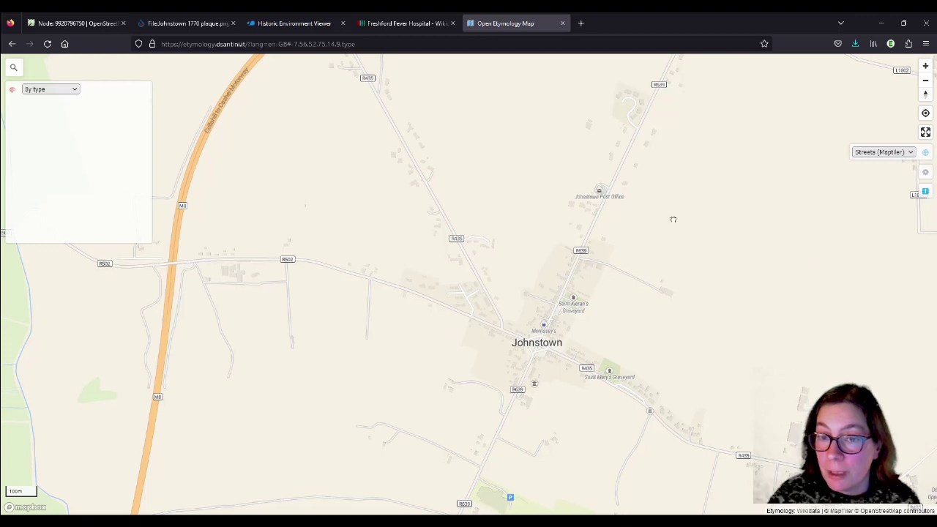
{"action": "left_click", "coordinate": [884, 154]}
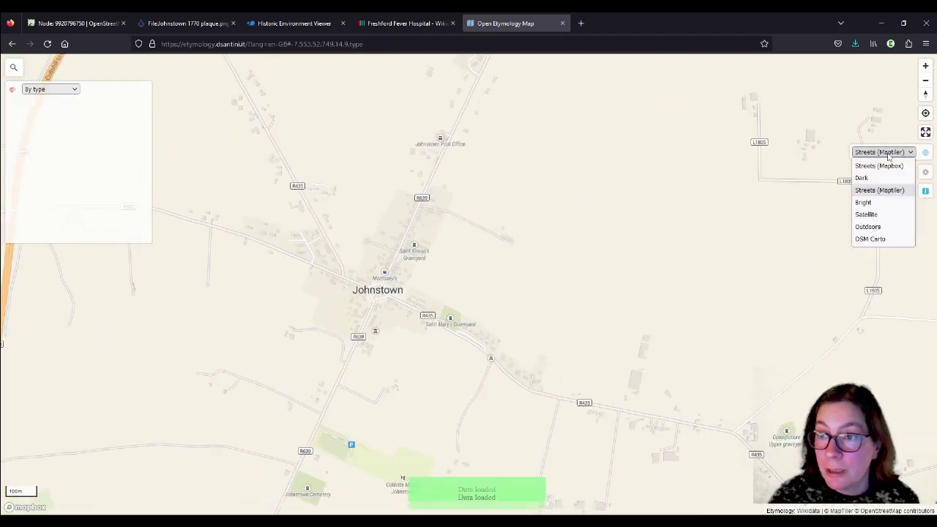
{"action": "left_click", "coordinate": [874, 239]}
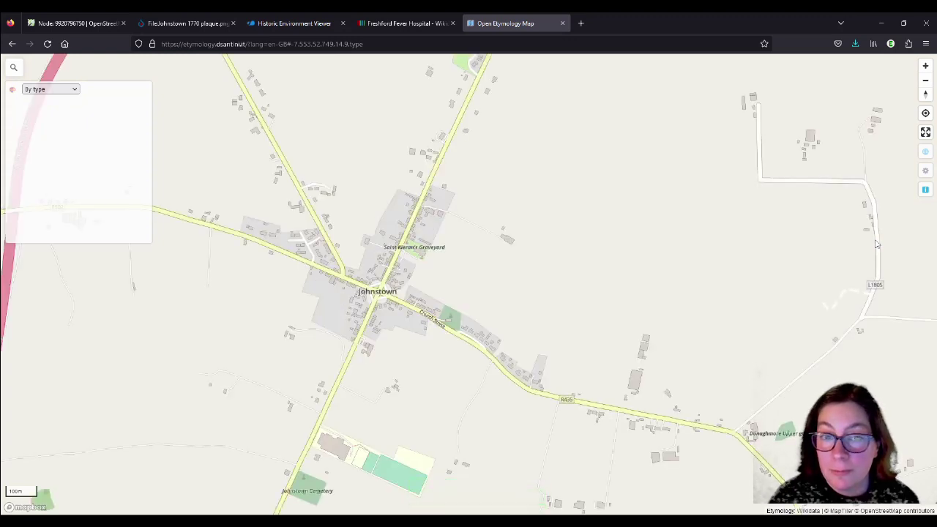
{"action": "left_click", "coordinate": [92, 23]}
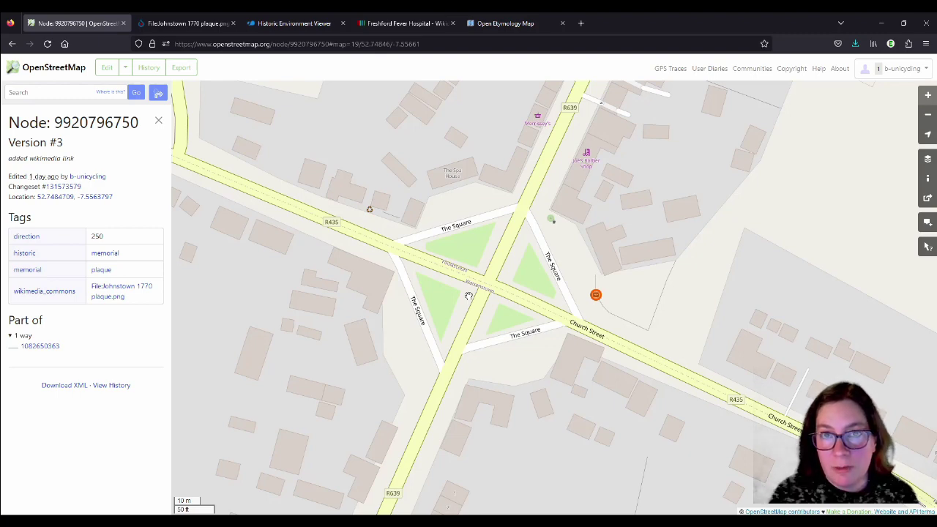
Step: Pan and zoom the OSM map northwest of Johnstown to centre on Foulkscourt House
{"action": "scroll", "coordinate": [701, 283], "scroll_direction": "down", "scroll_amount": 2}
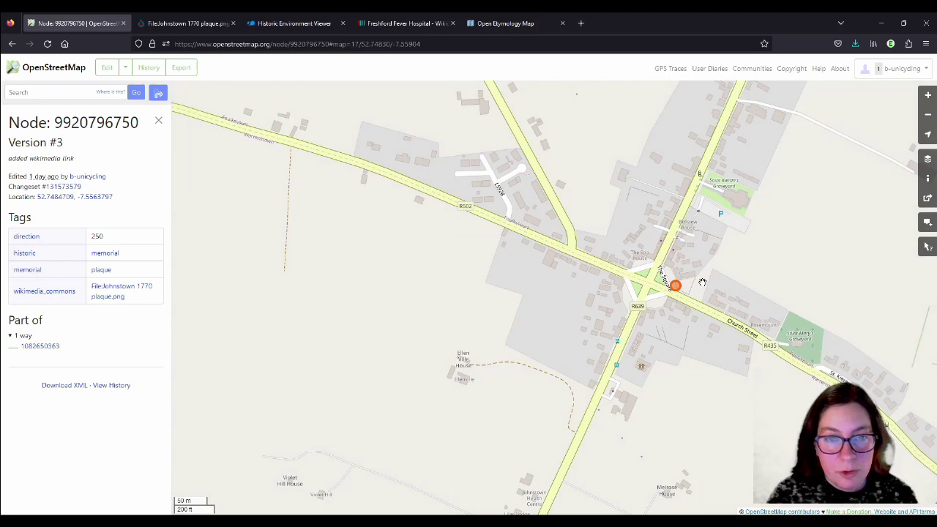
{"action": "scroll", "coordinate": [701, 283], "scroll_direction": "down", "scroll_amount": 2}
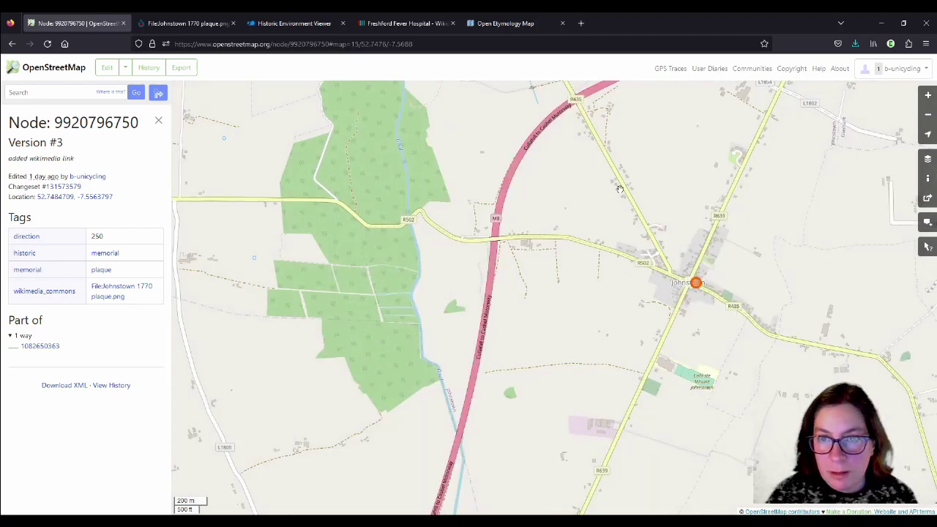
{"action": "scroll", "coordinate": [619, 189], "scroll_direction": "up", "scroll_amount": 1}
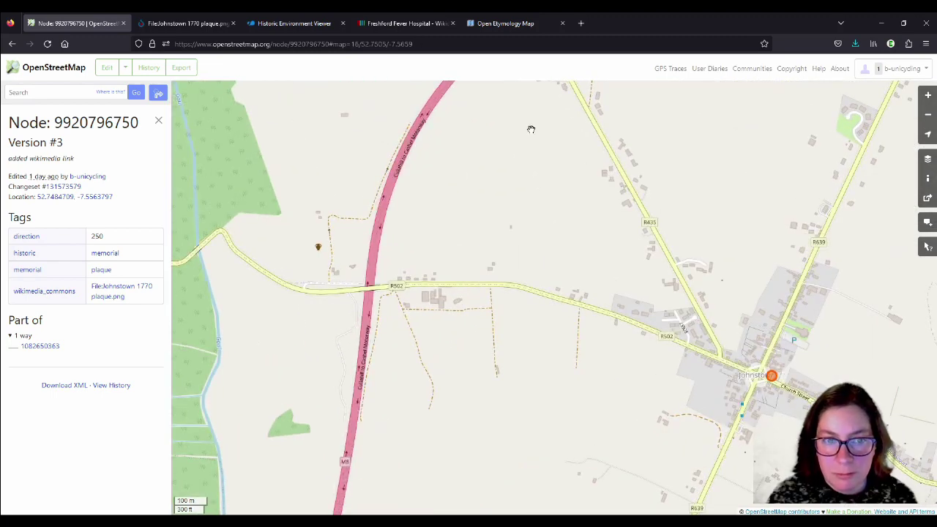
{"action": "left_click_drag", "start_coordinate": [529, 129], "coordinate": [635, 305]}
{"action": "left_click_drag", "start_coordinate": [362, 131], "coordinate": [448, 326]}
{"action": "scroll", "coordinate": [447, 326], "scroll_direction": "up", "scroll_amount": 1}
{"action": "scroll", "coordinate": [322, 252], "scroll_direction": "up", "scroll_amount": 2}
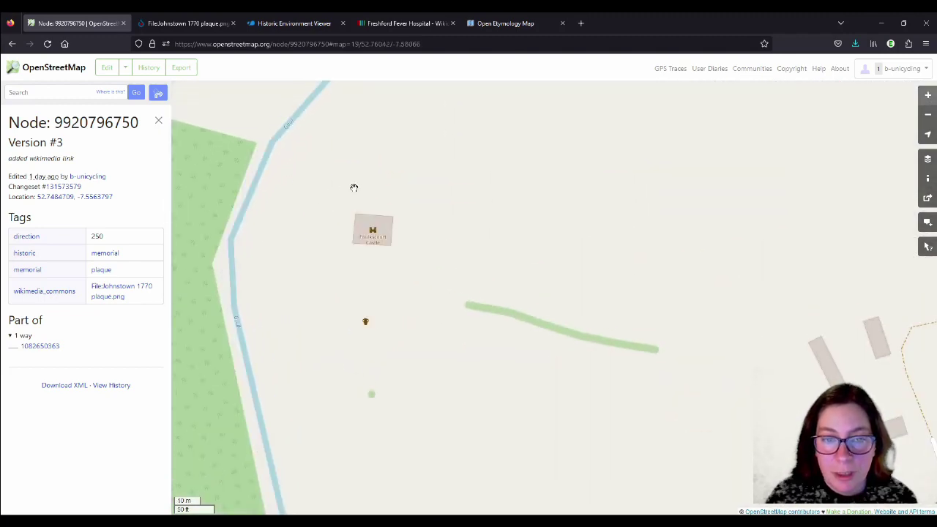
{"action": "scroll", "coordinate": [317, 177], "scroll_direction": "down", "scroll_amount": 1}
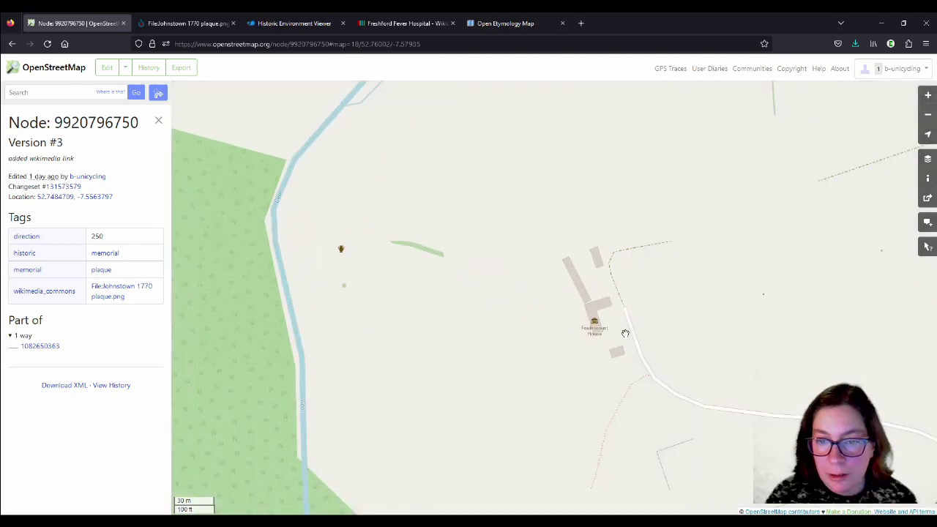
Step: Bring Johnstown back to centre past the R639 and R435, and close the plaque node's details
{"action": "left_click_drag", "start_coordinate": [771, 348], "coordinate": [554, 308]}
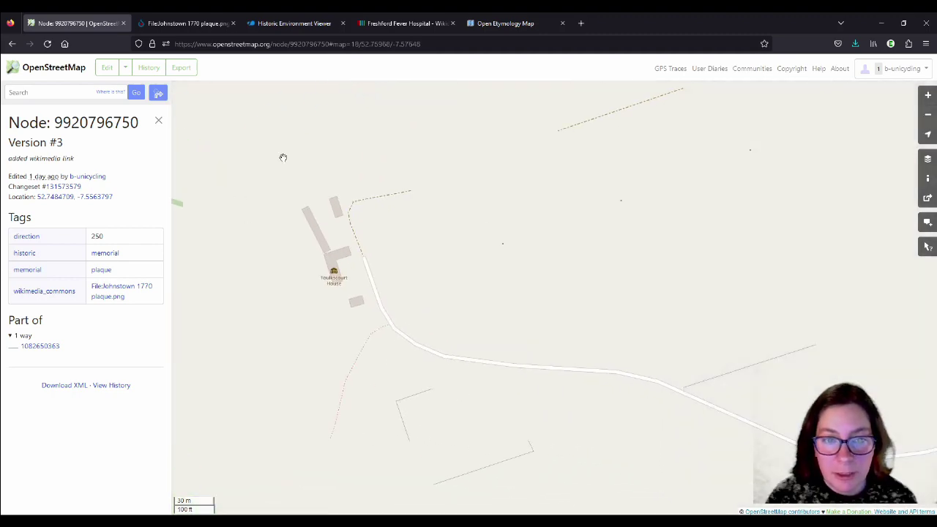
{"action": "scroll", "coordinate": [378, 211], "scroll_direction": "down", "scroll_amount": 2}
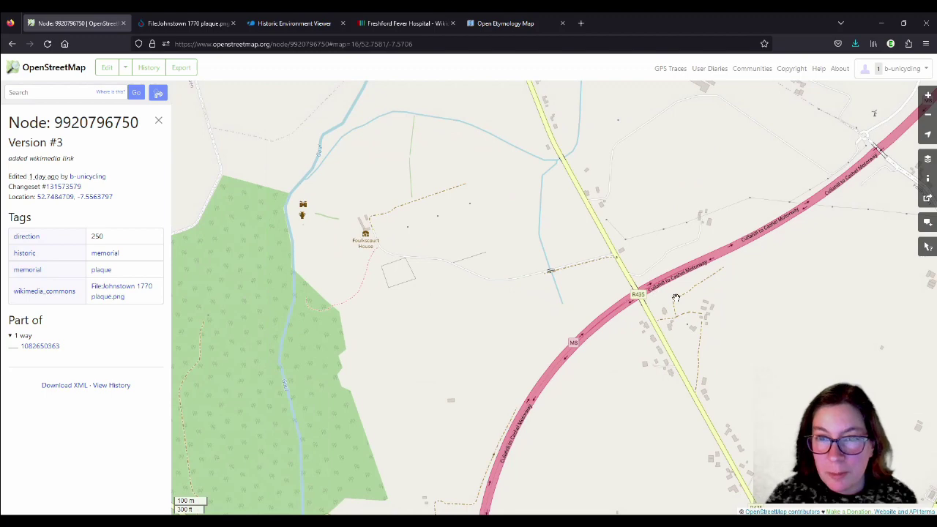
{"action": "left_click_drag", "start_coordinate": [732, 329], "coordinate": [439, 141]}
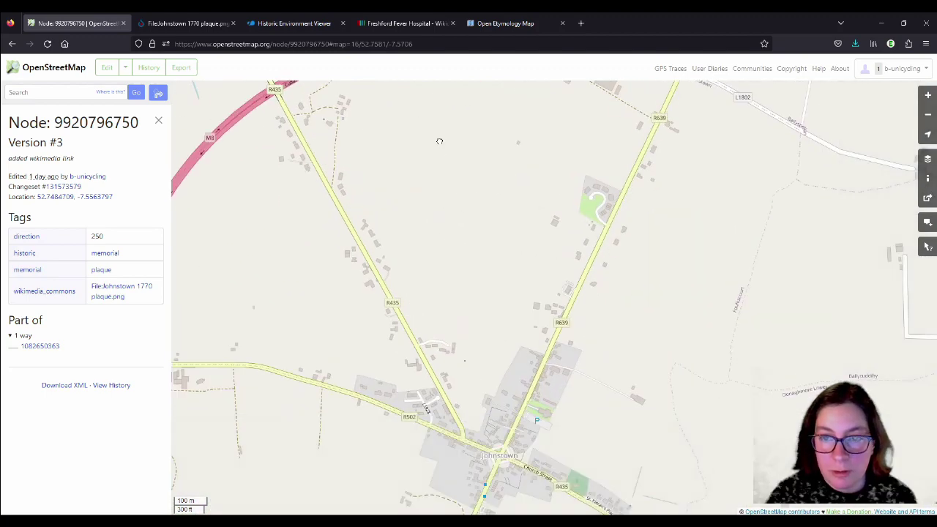
{"action": "left_click_drag", "start_coordinate": [497, 434], "coordinate": [459, 253]}
{"action": "scroll", "coordinate": [459, 252], "scroll_direction": "up", "scroll_amount": 2}
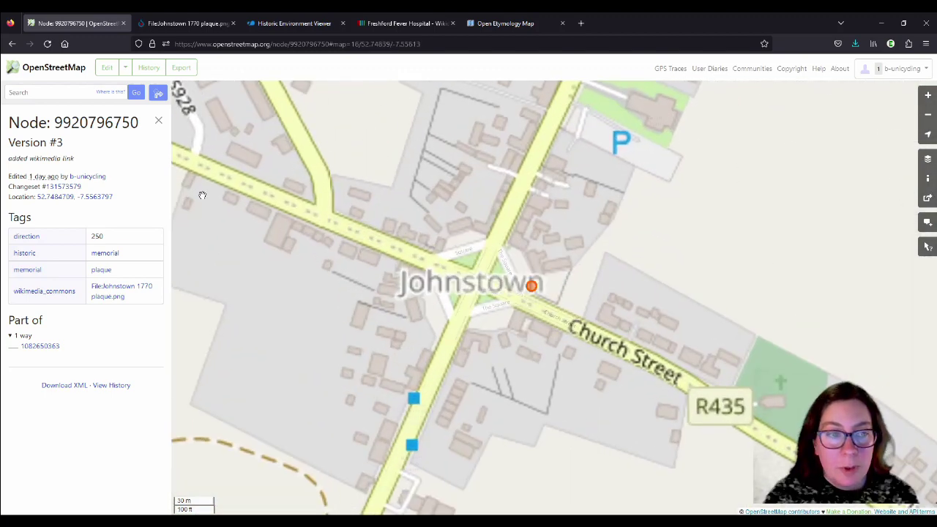
{"action": "left_click", "coordinate": [158, 120]}
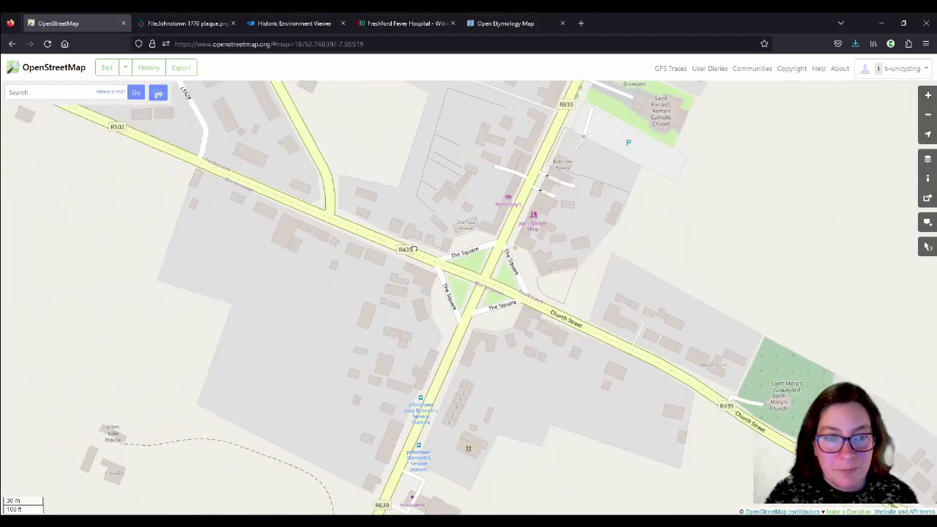
{"action": "left_click_drag", "start_coordinate": [171, 124], "coordinate": [386, 125]}
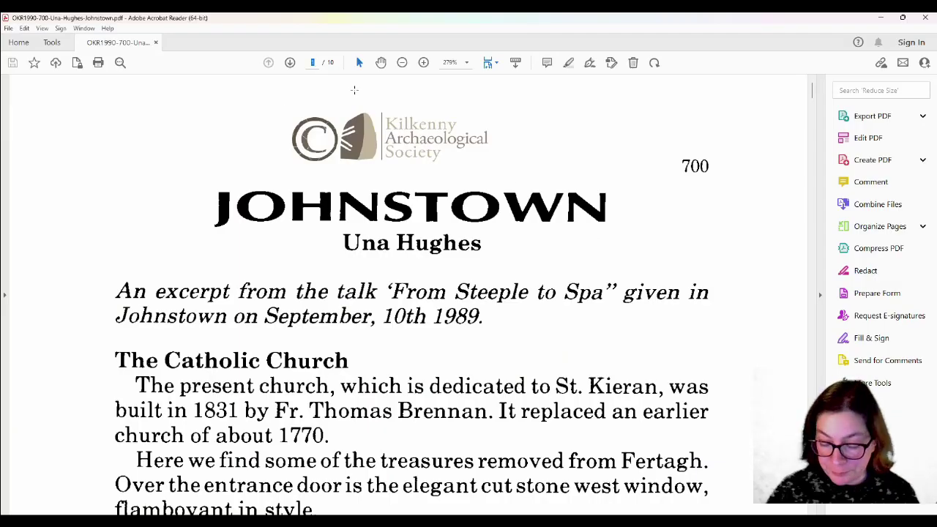
Step: Jump to page 5 (page 704) of the Johnstown article
{"action": "left_click", "coordinate": [314, 62]}
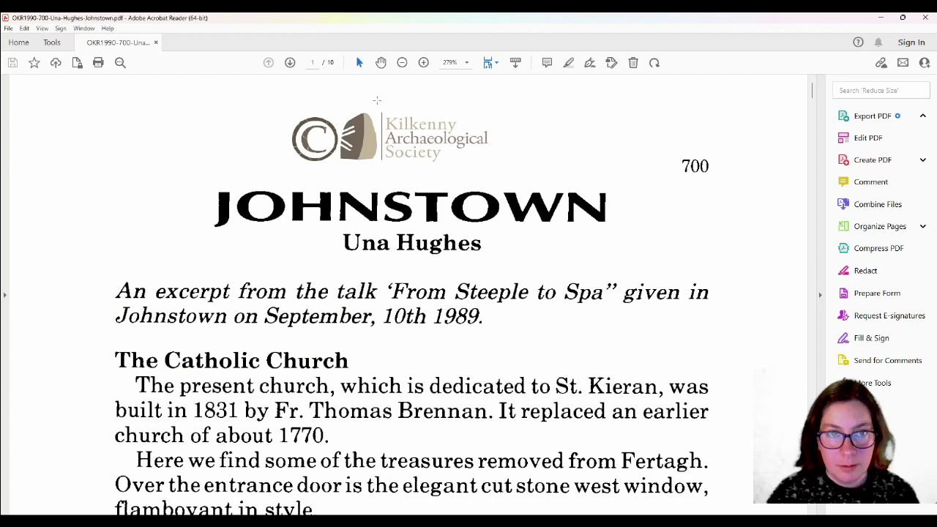
{"action": "type", "text": "5"}
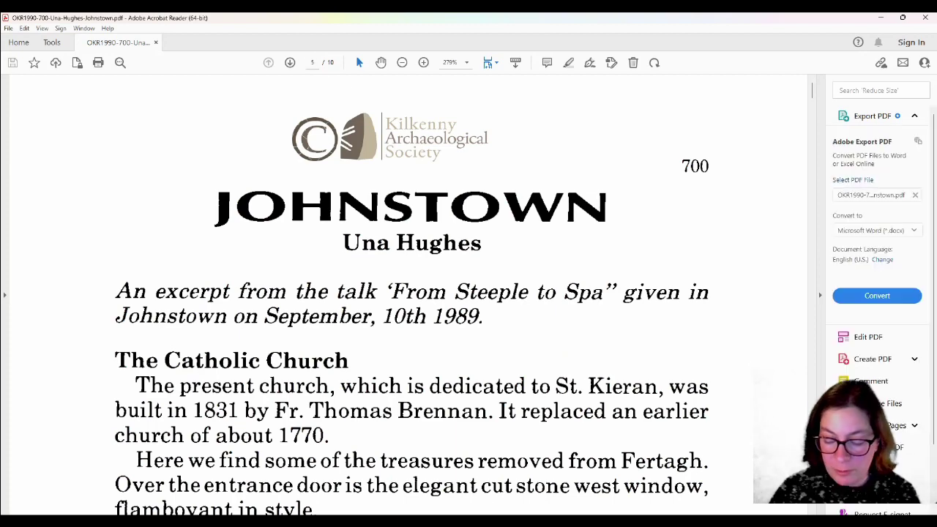
{"action": "key", "text": "Return"}
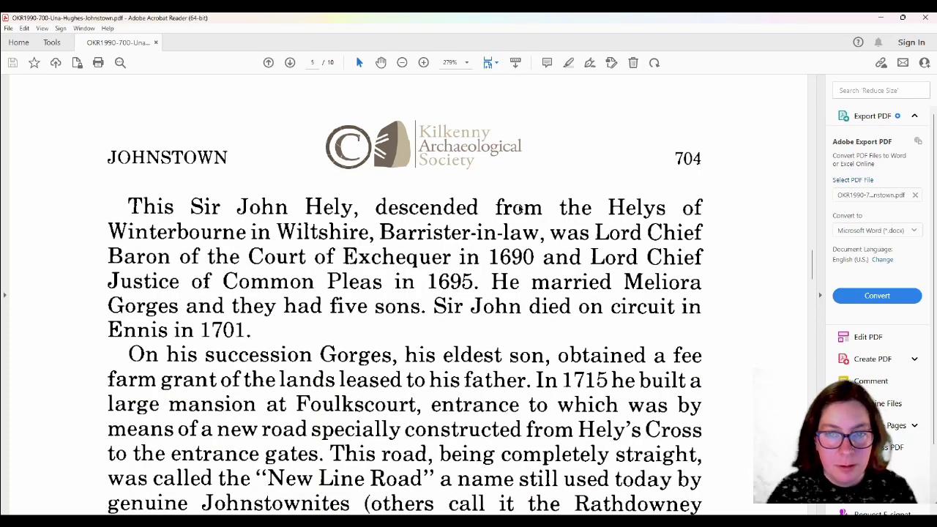
Step: Read the Hely family passage, highlighting the names Gorges and Meliora along the way
{"action": "scroll", "coordinate": [517, 206], "scroll_direction": "down", "scroll_amount": 3}
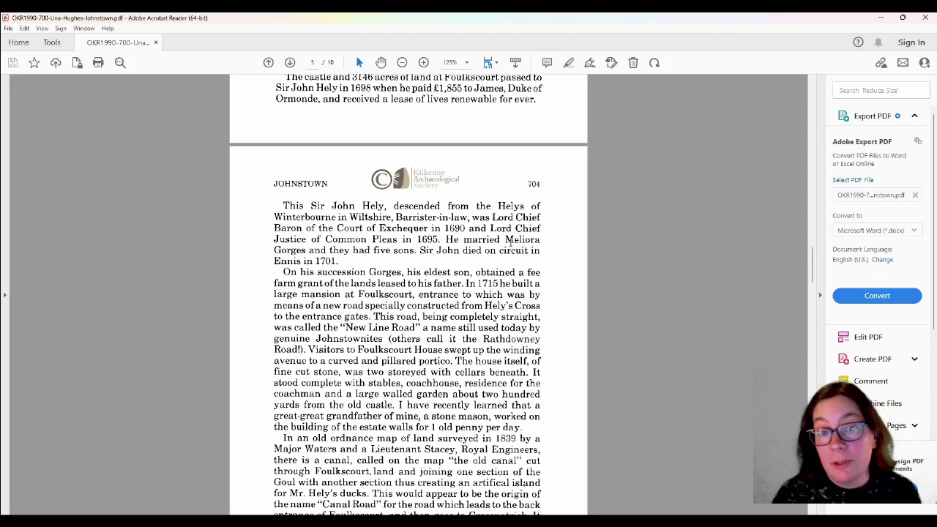
{"action": "scroll", "coordinate": [512, 278], "scroll_direction": "down", "scroll_amount": 1}
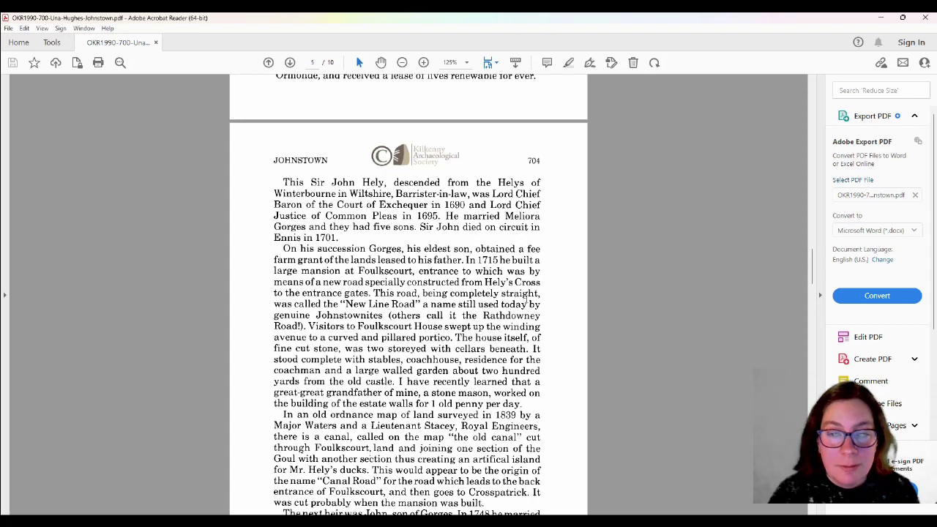
{"action": "scroll", "coordinate": [535, 279], "scroll_direction": "down", "scroll_amount": 3}
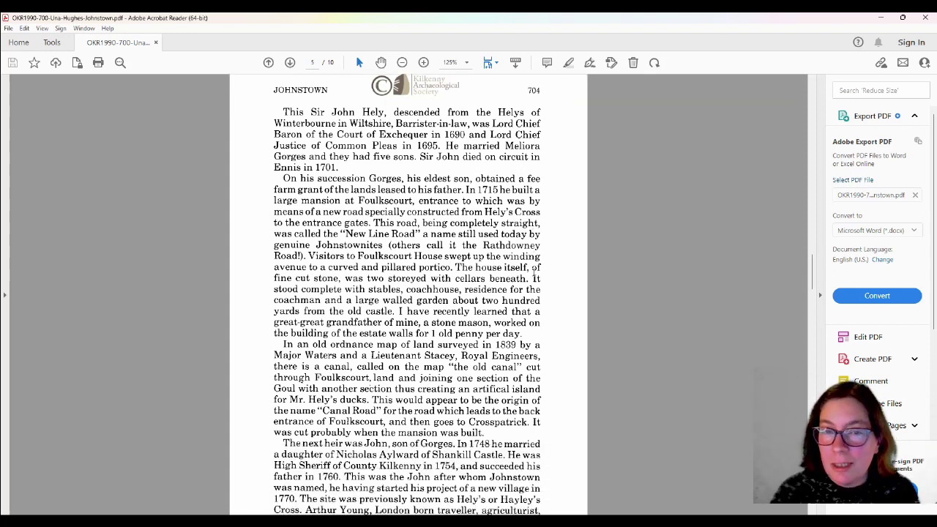
{"action": "left_click_drag", "start_coordinate": [369, 178], "coordinate": [402, 179]}
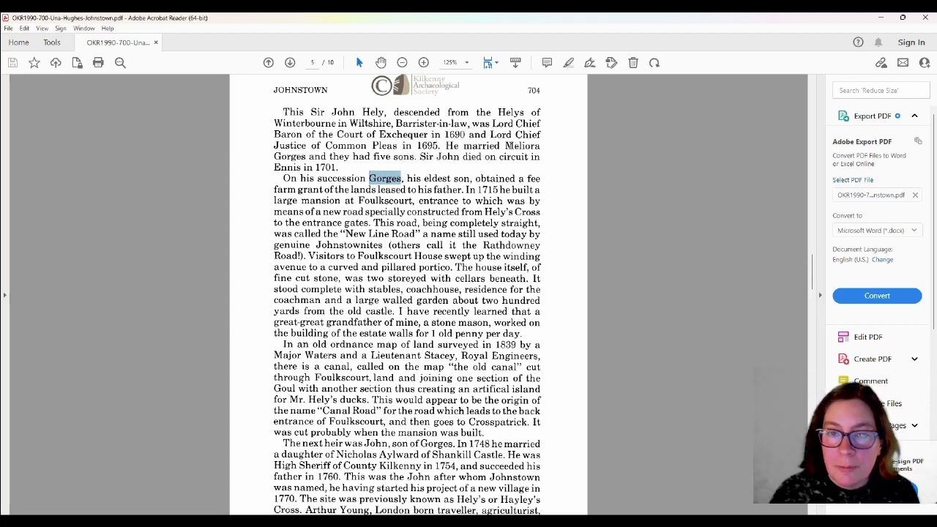
{"action": "left_click_drag", "start_coordinate": [505, 145], "coordinate": [274, 134]}
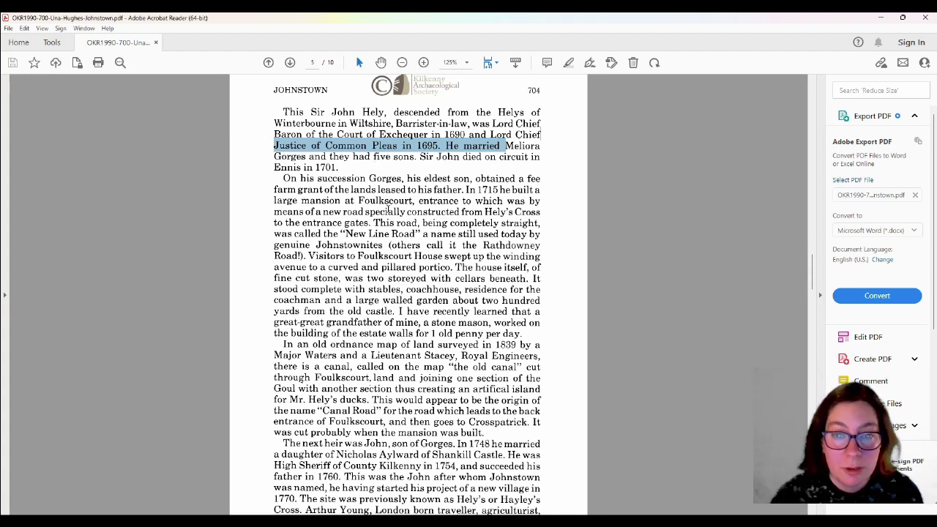
{"action": "scroll", "coordinate": [480, 221], "scroll_direction": "down", "scroll_amount": 1}
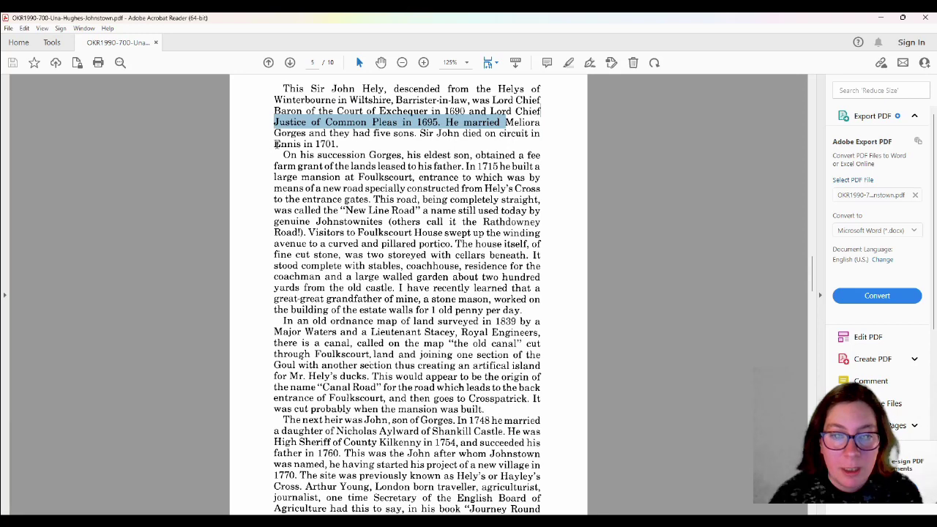
{"action": "left_click_drag", "start_coordinate": [347, 210], "coordinate": [396, 199]}
Step: Back in Firefox, frame Johnstown on the OpenStreetMap map
{"action": "key", "text": "alt+Tab"}
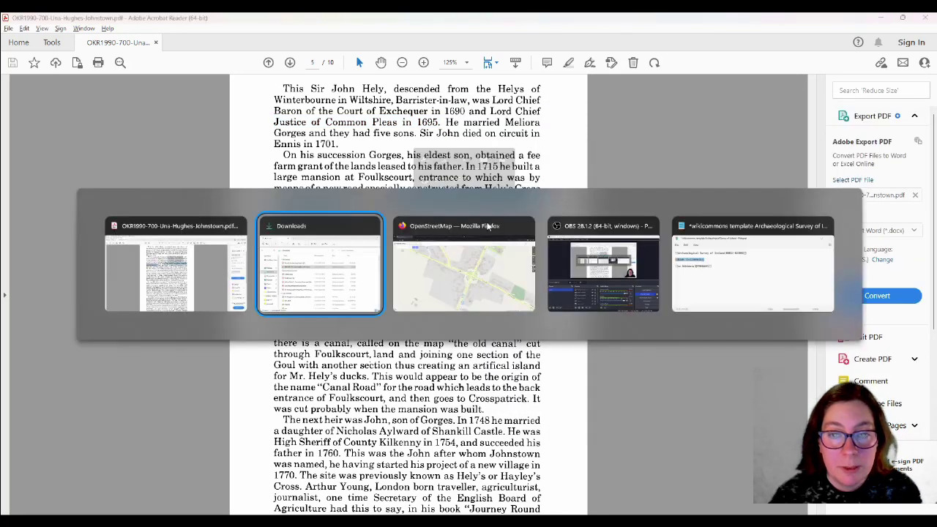
{"action": "scroll", "coordinate": [470, 308], "scroll_direction": "up", "scroll_amount": 1}
{"action": "scroll", "coordinate": [470, 308], "scroll_direction": "down", "scroll_amount": 1}
{"action": "left_click_drag", "start_coordinate": [446, 131], "coordinate": [445, 294]}
Step: Zoom in on Johnstown's central square, then bring up the Freshford Fever Hospital Wikidata item
{"action": "scroll", "coordinate": [445, 295], "scroll_direction": "down", "scroll_amount": 1}
{"action": "scroll", "coordinate": [425, 259], "scroll_direction": "up", "scroll_amount": 1}
{"action": "scroll", "coordinate": [425, 259], "scroll_direction": "down", "scroll_amount": 1}
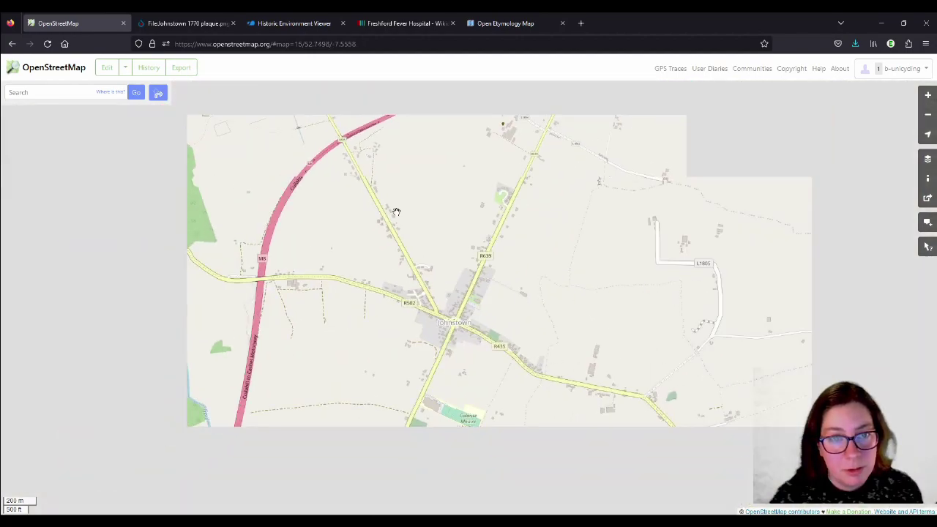
{"action": "scroll", "coordinate": [415, 275], "scroll_direction": "up", "scroll_amount": 1}
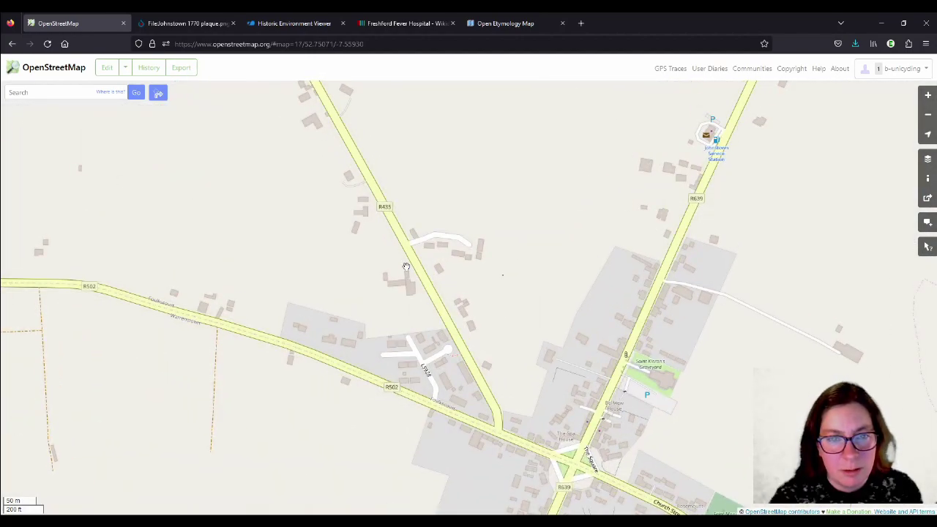
{"action": "scroll", "coordinate": [364, 268], "scroll_direction": "down", "scroll_amount": 1}
{"action": "scroll", "coordinate": [463, 355], "scroll_direction": "up", "scroll_amount": 1}
{"action": "scroll", "coordinate": [462, 356], "scroll_direction": "up", "scroll_amount": 3}
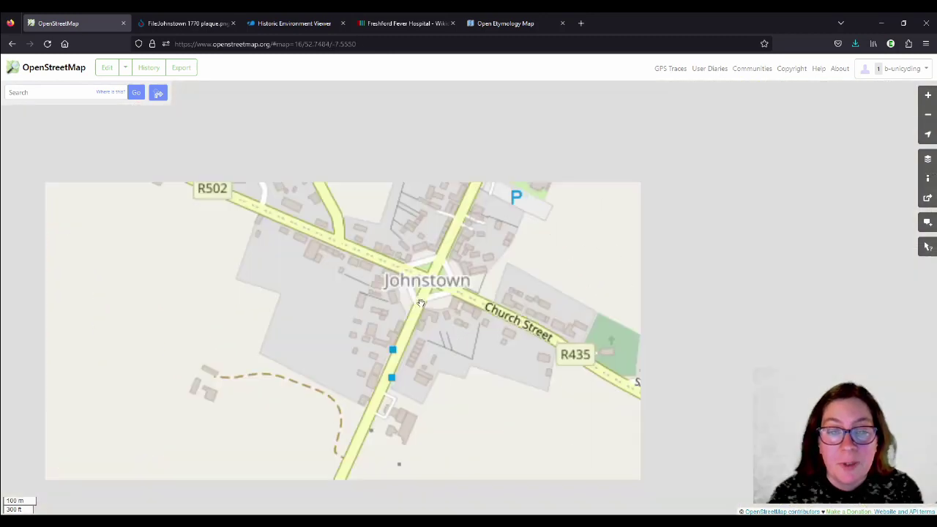
{"action": "left_click_drag", "start_coordinate": [493, 263], "coordinate": [471, 264]}
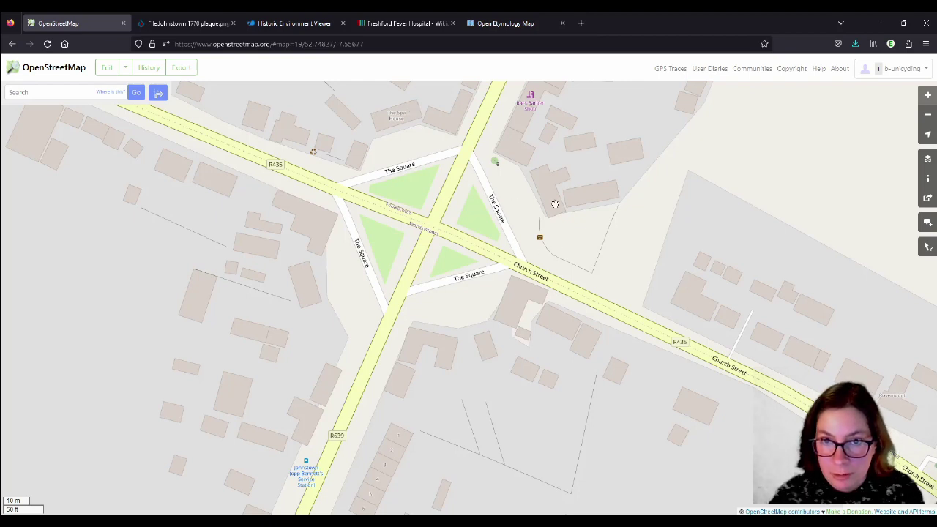
{"action": "left_click", "coordinate": [413, 23]}
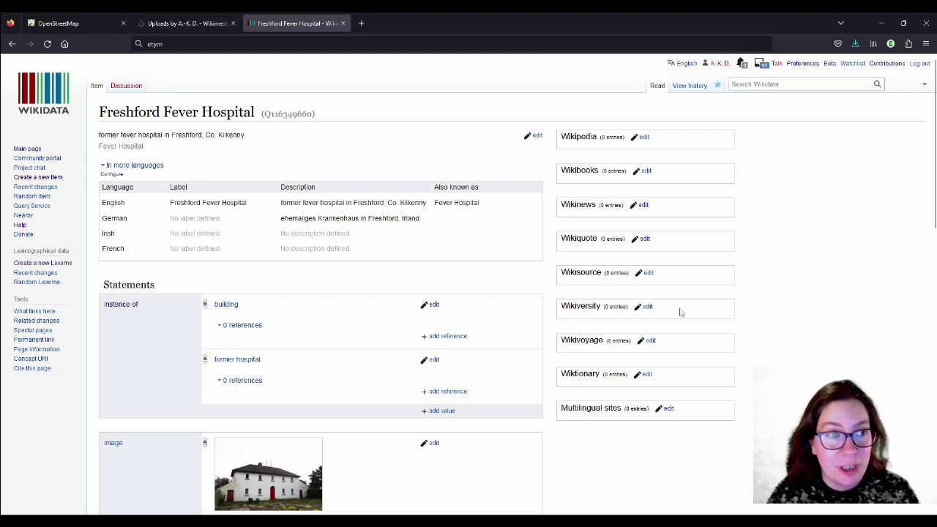
Step: Search Wikidata for 'John Hely' and open the Irish judge result in a new tab
{"action": "left_click", "coordinate": [755, 84]}
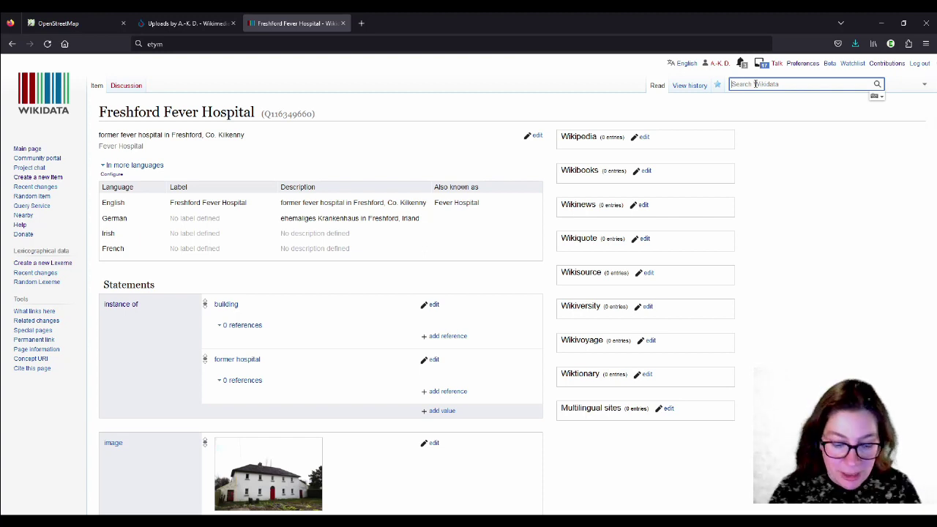
{"action": "type", "text": "John He"}
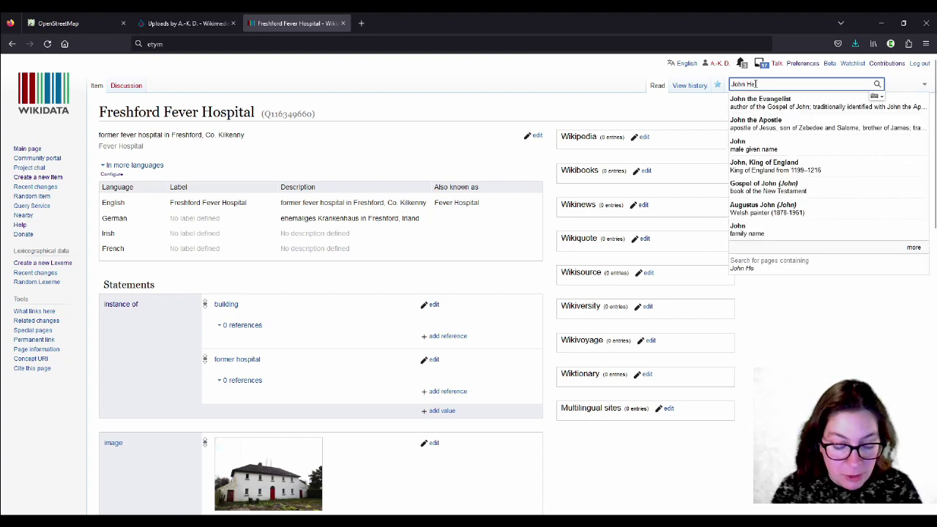
{"action": "type", "text": "ly"}
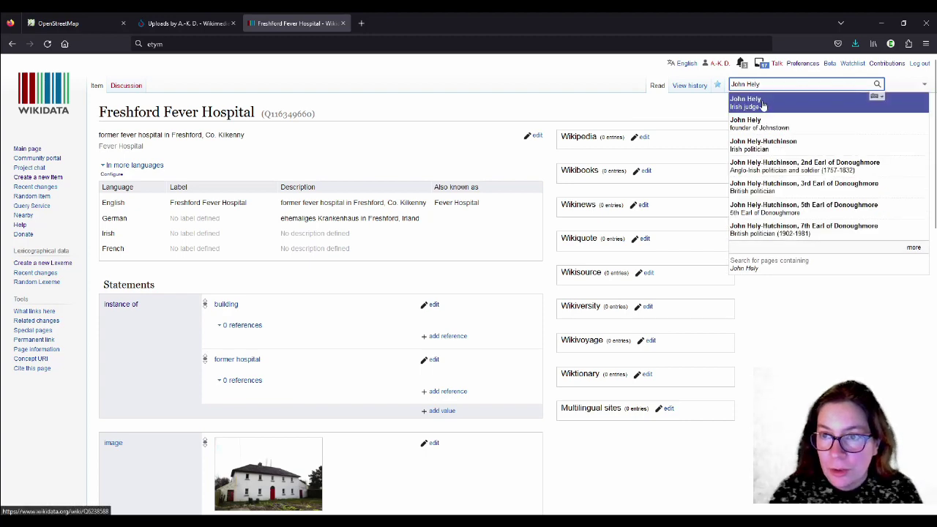
{"action": "right_click", "coordinate": [761, 106]}
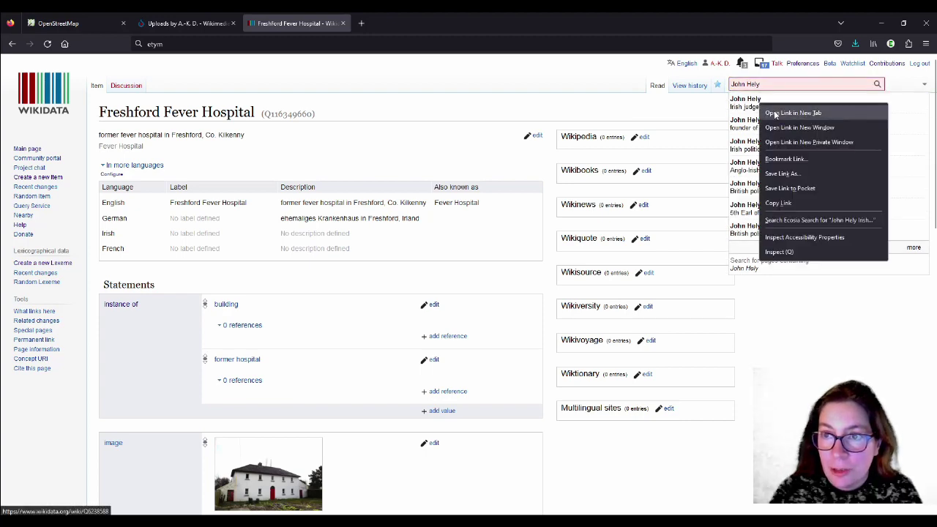
{"action": "left_click", "coordinate": [775, 113]}
{"action": "left_click", "coordinate": [413, 24]}
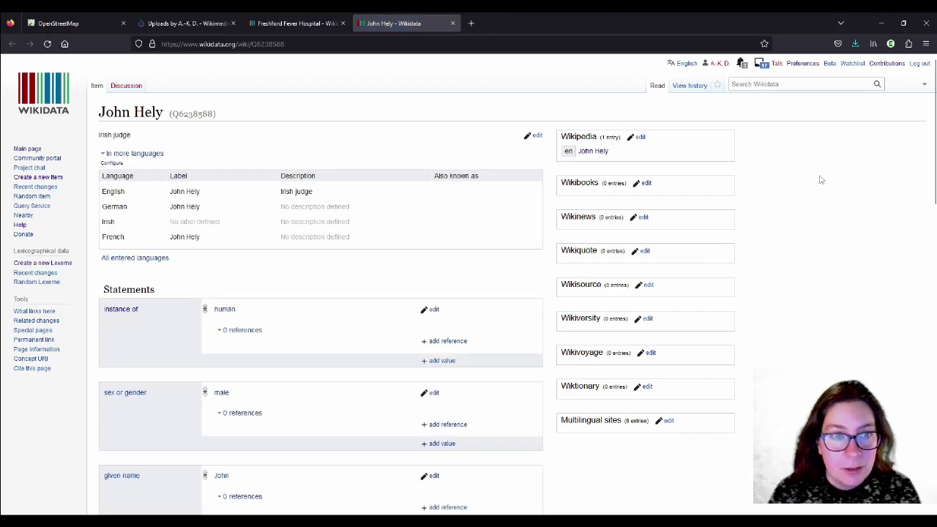
Step: Review the judge's statements, including residence Foulkscourt and death in 1701
{"action": "scroll", "coordinate": [820, 179], "scroll_direction": "down", "scroll_amount": 5}
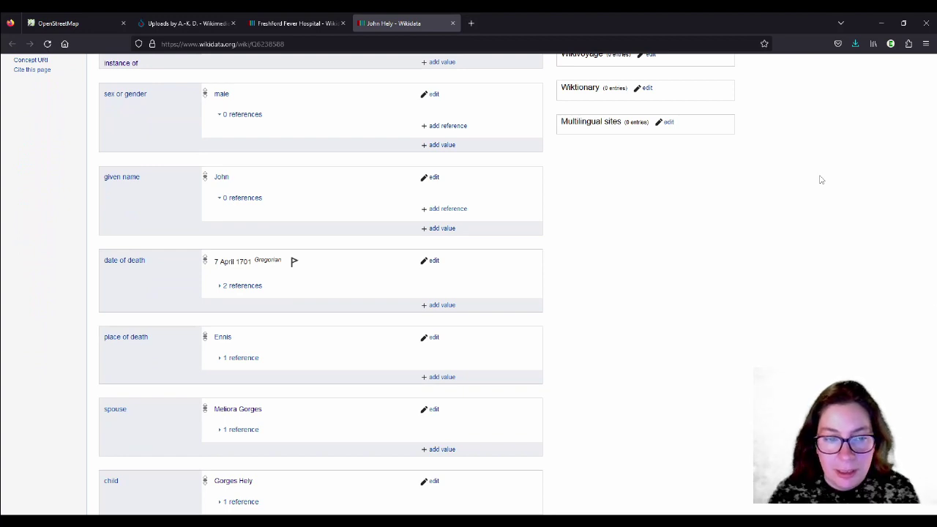
{"action": "scroll", "coordinate": [354, 341], "scroll_direction": "down", "scroll_amount": 2}
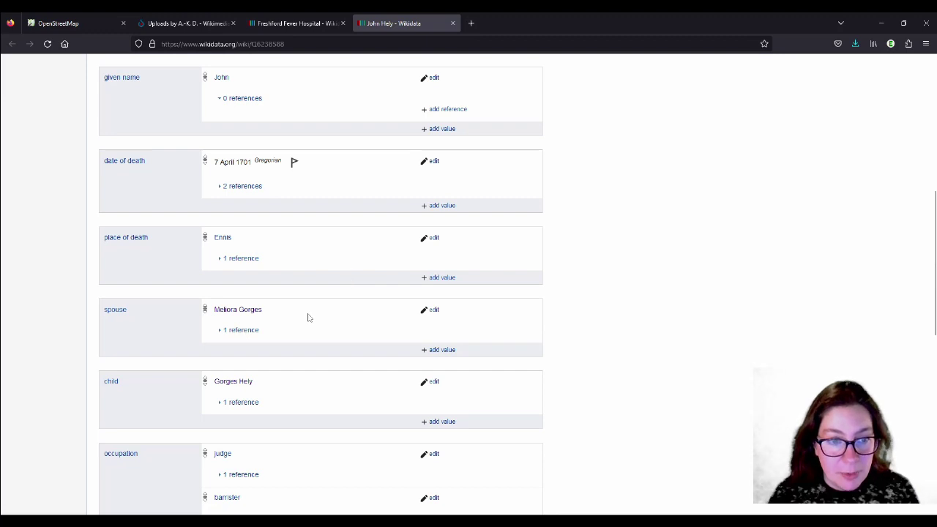
{"action": "scroll", "coordinate": [308, 317], "scroll_direction": "down", "scroll_amount": 2}
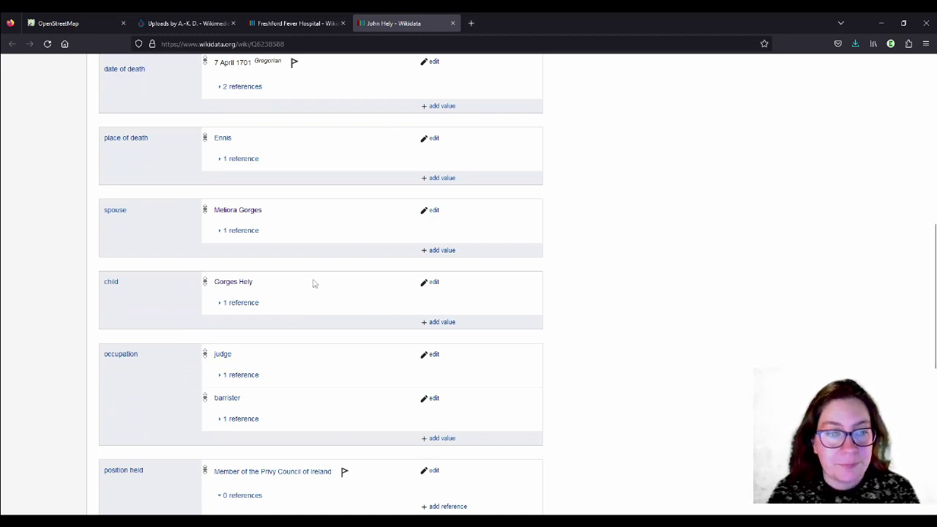
{"action": "scroll", "coordinate": [311, 289], "scroll_direction": "down", "scroll_amount": 5}
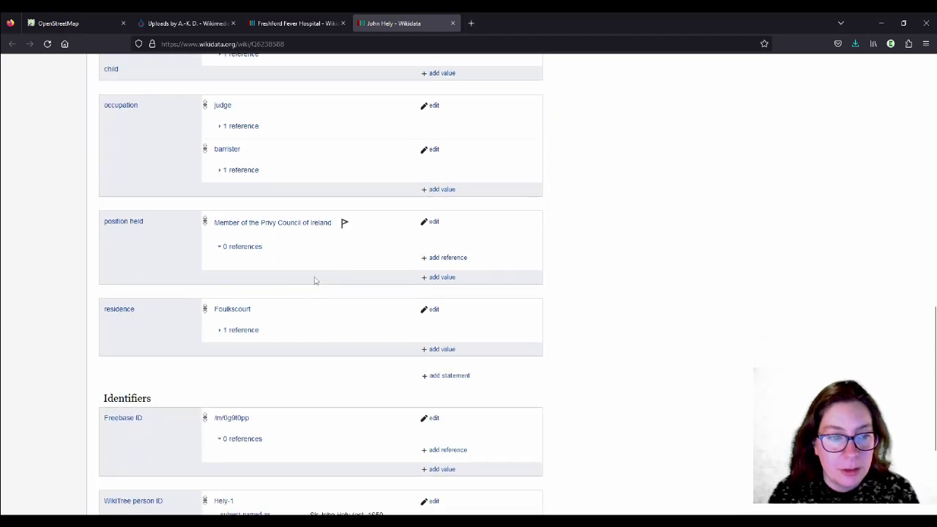
{"action": "scroll", "coordinate": [314, 280], "scroll_direction": "down", "scroll_amount": 1}
{"action": "scroll", "coordinate": [314, 279], "scroll_direction": "up", "scroll_amount": 12}
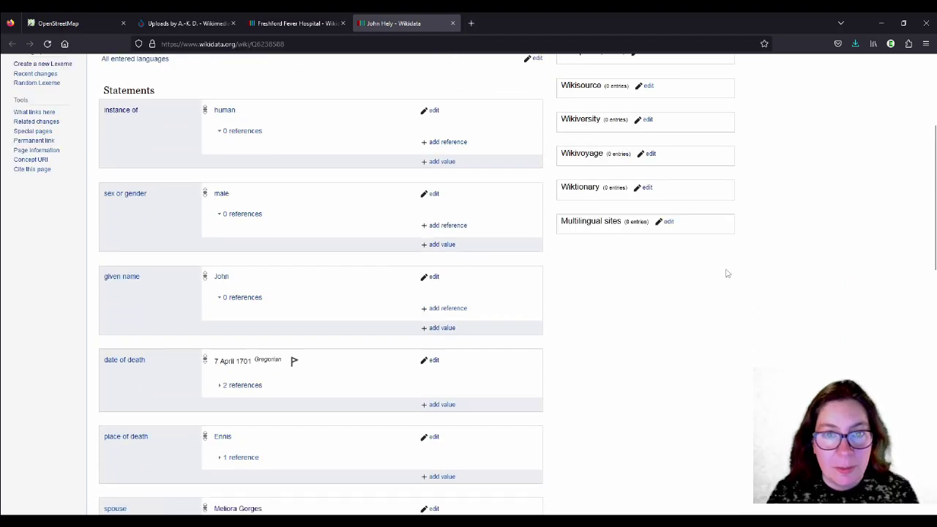
{"action": "scroll", "coordinate": [805, 344], "scroll_direction": "up", "scroll_amount": 4}
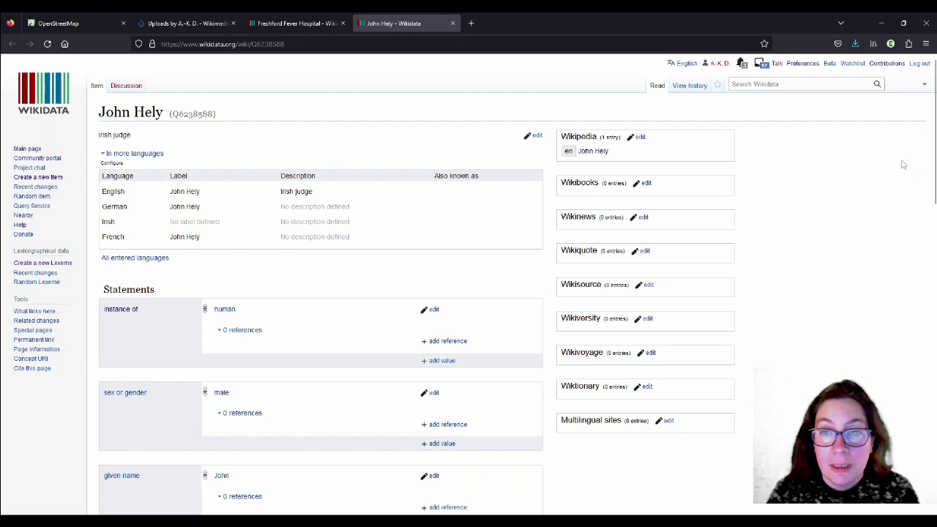
Step: Open the 'John Hely – founder of Johnstown' item Q116351277 and check its alias John Healy
{"action": "left_click", "coordinate": [295, 26]}
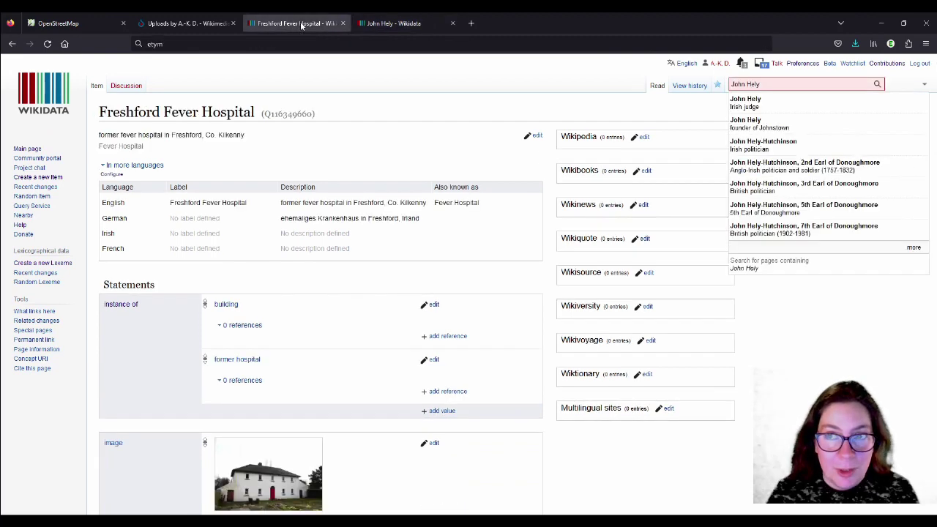
{"action": "left_click", "coordinate": [754, 126]}
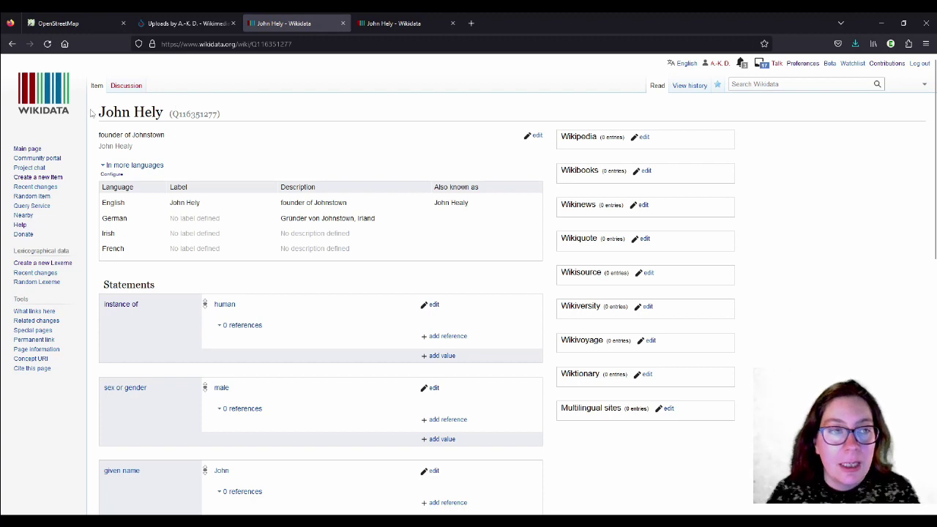
{"action": "left_click_drag", "start_coordinate": [434, 205], "coordinate": [481, 210]}
{"action": "left_click", "coordinate": [453, 203]}
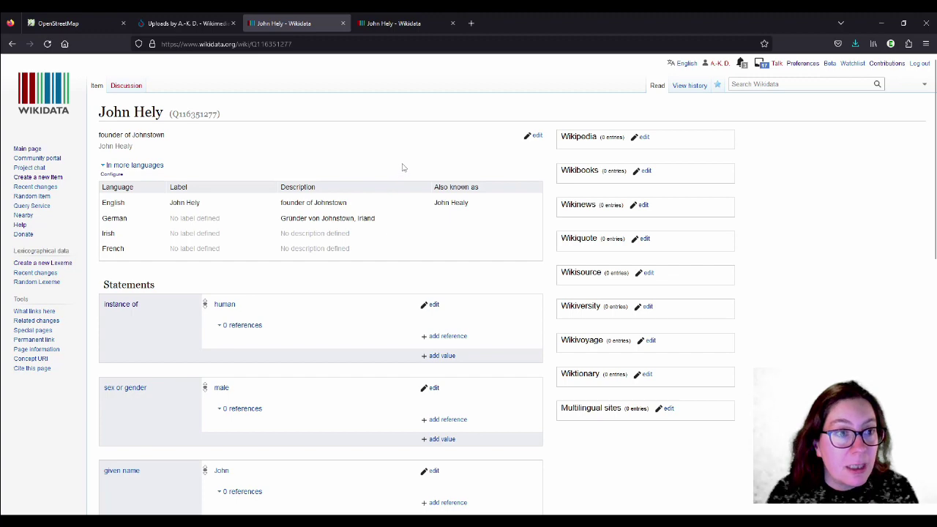
{"action": "scroll", "coordinate": [403, 164], "scroll_direction": "down", "scroll_amount": 1}
{"action": "scroll", "coordinate": [398, 164], "scroll_direction": "up", "scroll_amount": 1}
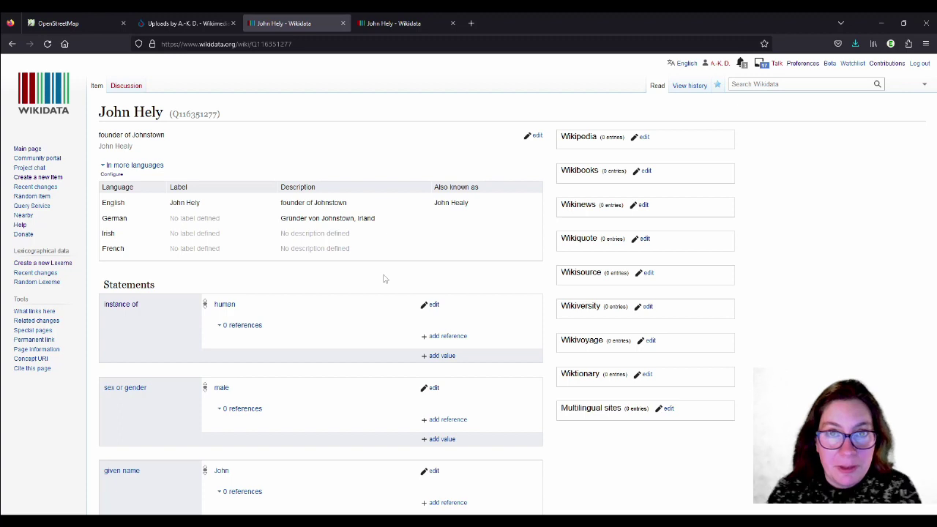
{"action": "scroll", "coordinate": [385, 278], "scroll_direction": "down", "scroll_amount": 1}
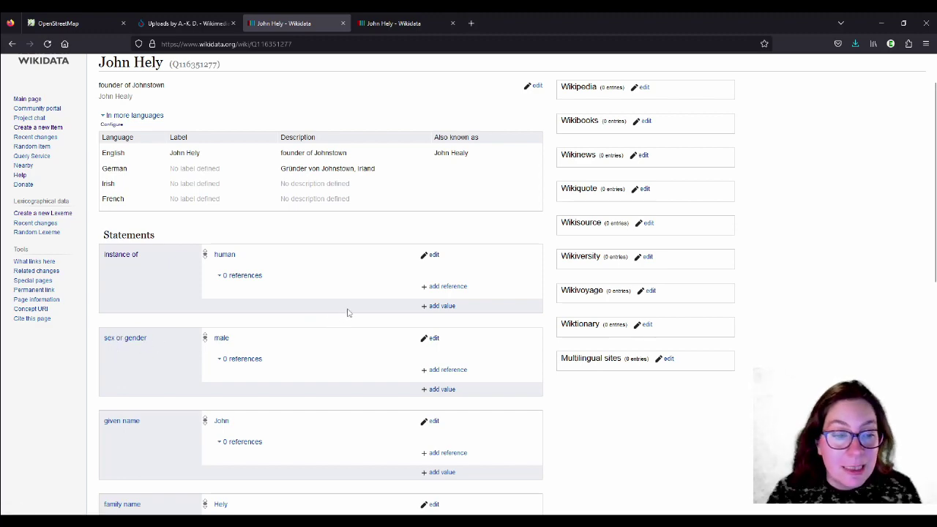
{"action": "scroll", "coordinate": [351, 309], "scroll_direction": "down", "scroll_amount": 1}
{"action": "scroll", "coordinate": [350, 309], "scroll_direction": "down", "scroll_amount": 2}
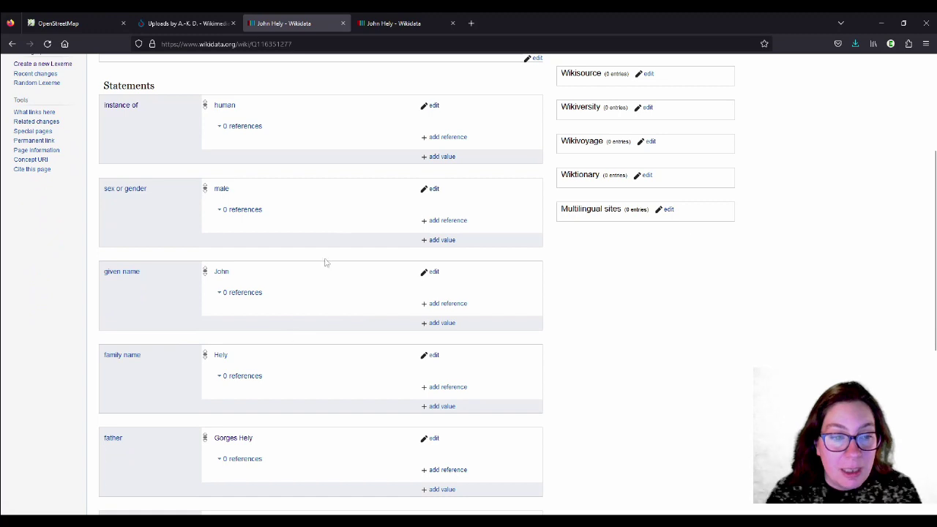
{"action": "scroll", "coordinate": [356, 280], "scroll_direction": "down", "scroll_amount": 4}
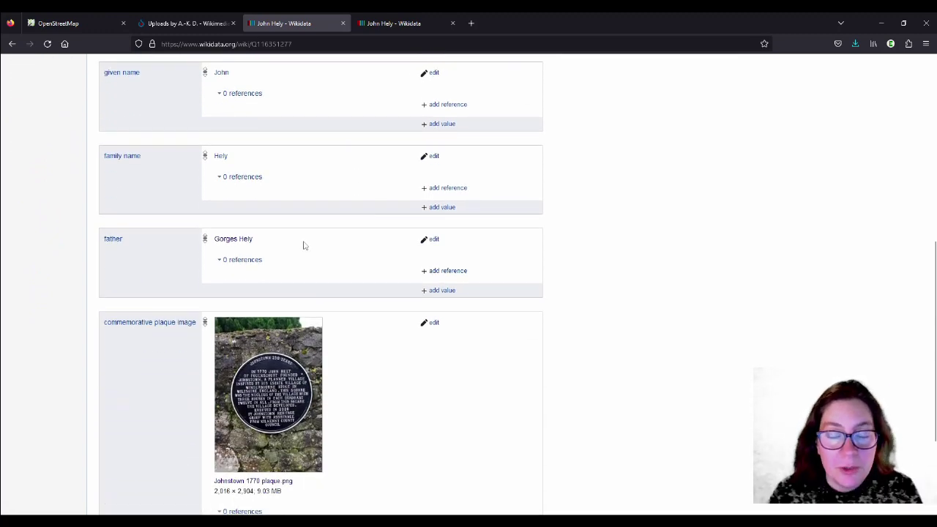
{"action": "scroll", "coordinate": [307, 256], "scroll_direction": "up", "scroll_amount": 3}
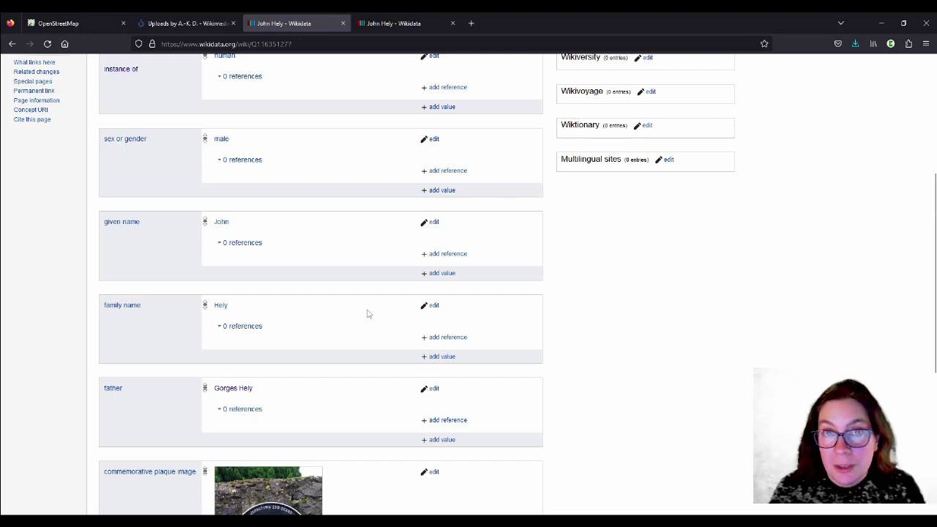
{"action": "scroll", "coordinate": [369, 310], "scroll_direction": "down", "scroll_amount": 3}
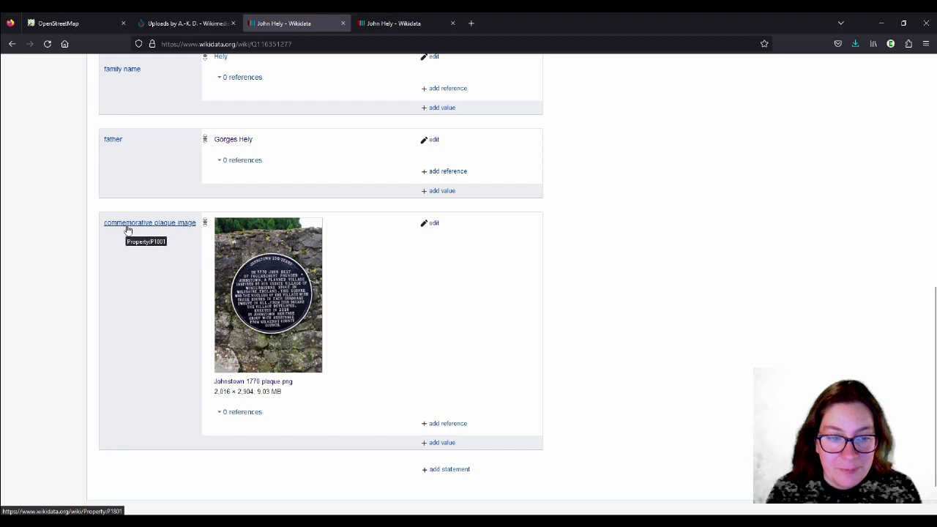
{"action": "scroll", "coordinate": [359, 240], "scroll_direction": "down", "scroll_amount": 2}
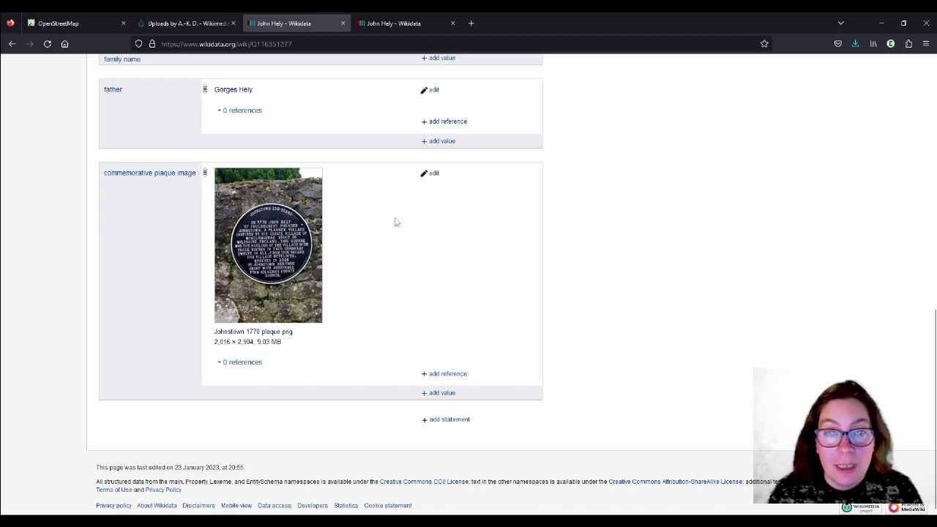
{"action": "scroll", "coordinate": [393, 223], "scroll_direction": "up", "scroll_amount": 5}
{"action": "scroll", "coordinate": [397, 222], "scroll_direction": "down", "scroll_amount": 2}
{"action": "scroll", "coordinate": [397, 222], "scroll_direction": "down", "scroll_amount": 4}
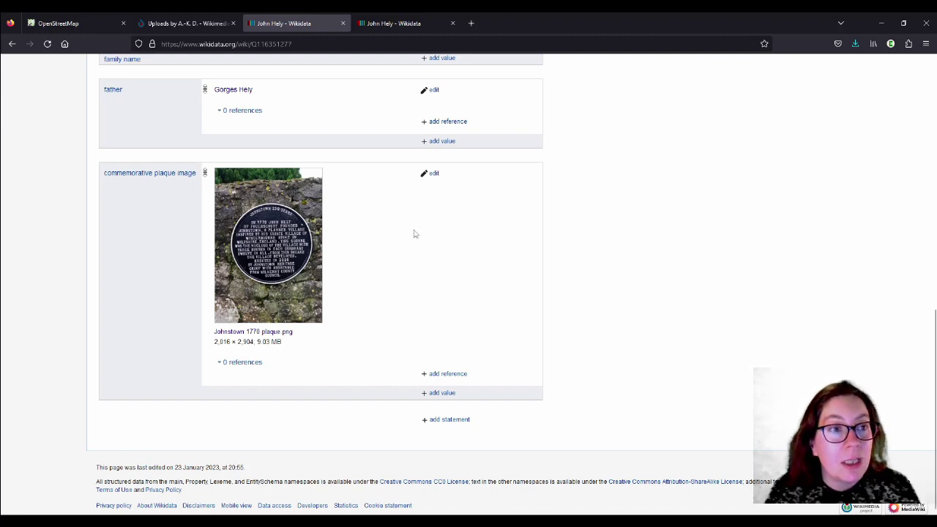
Step: Search OpenStreetMap for 'Johnstown, Kilkenny' and open the Village Boundary relation 6527625
{"action": "left_click", "coordinate": [62, 25]}
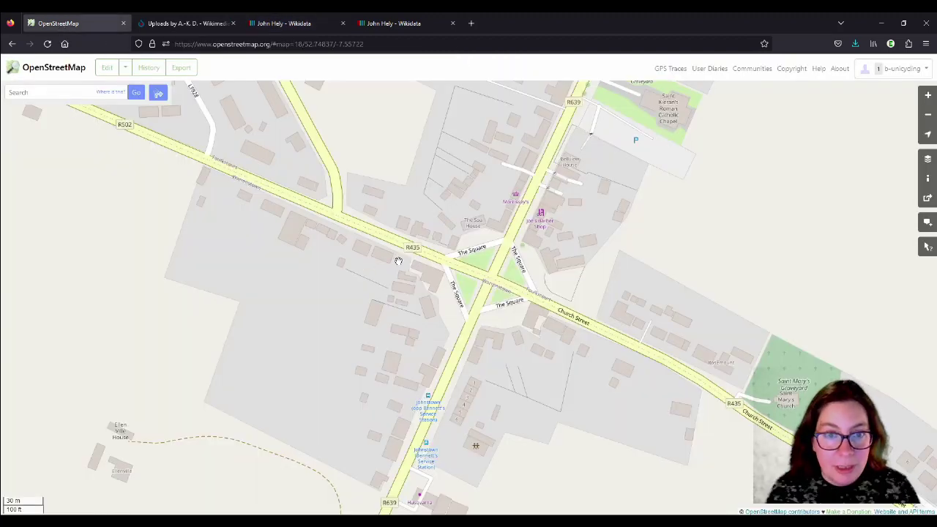
{"action": "scroll", "coordinate": [396, 258], "scroll_direction": "down", "scroll_amount": 1}
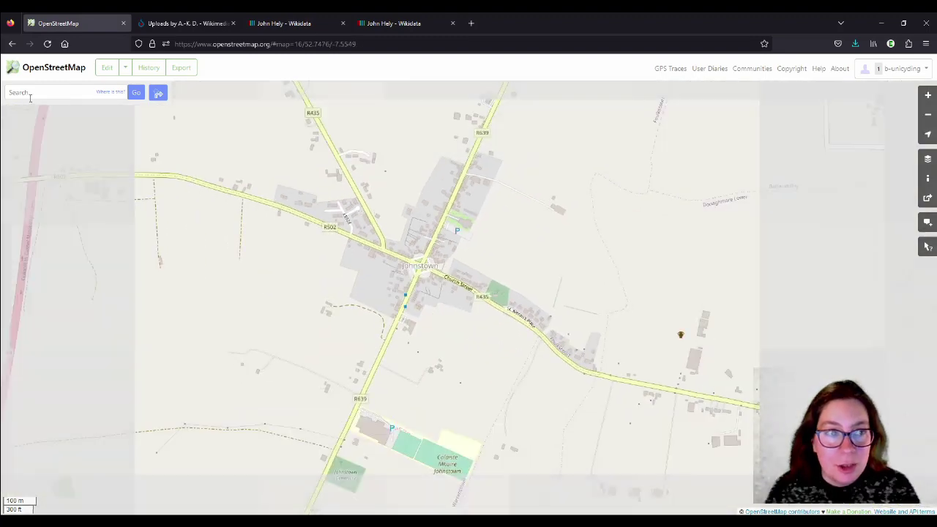
{"action": "left_click", "coordinate": [32, 94]}
{"action": "type", "text": "Johnstown,"}
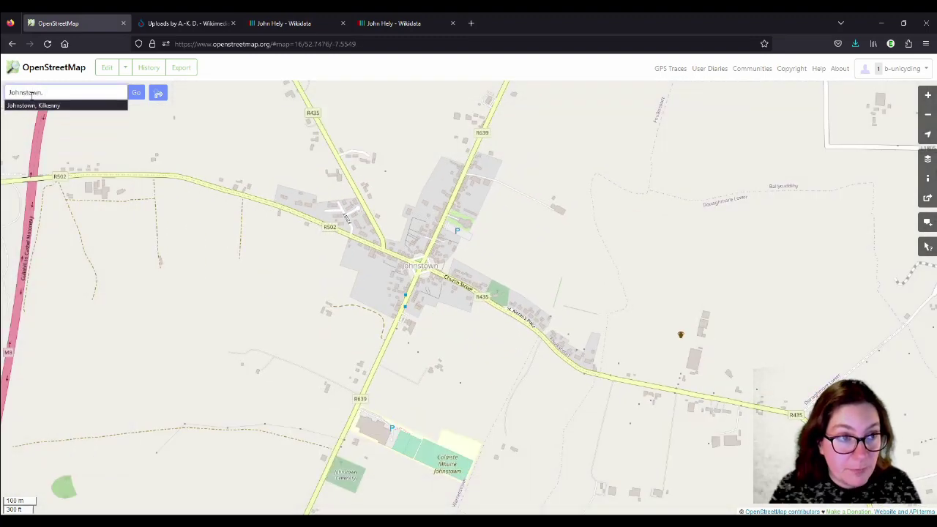
{"action": "key", "text": "Down"}
{"action": "key", "text": "Return"}
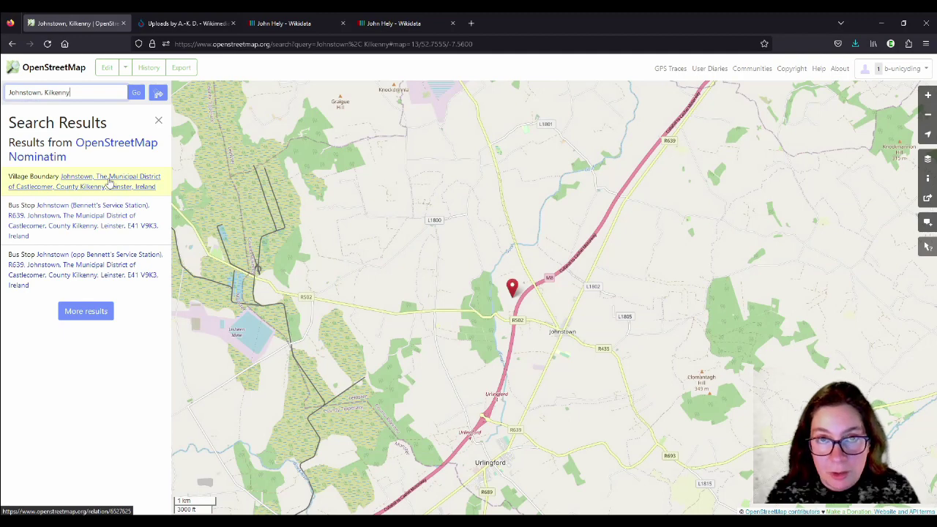
{"action": "left_click", "coordinate": [109, 183]}
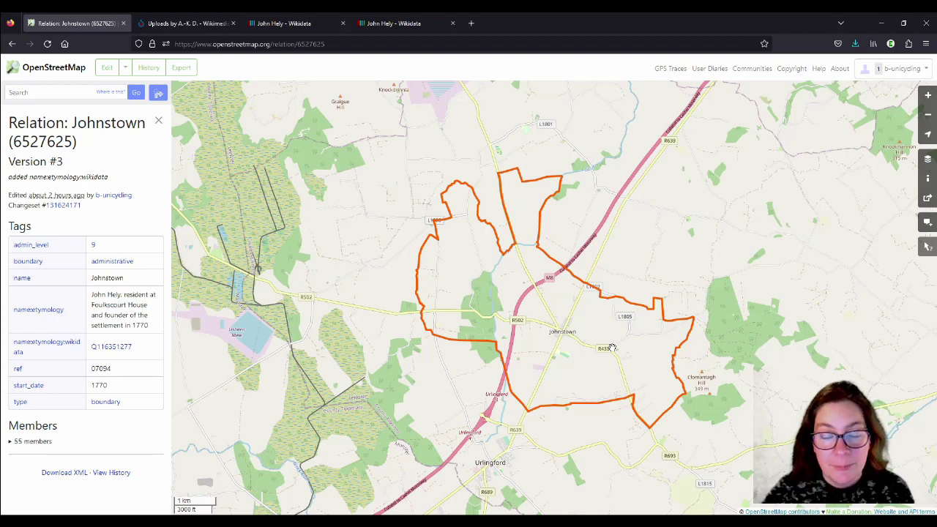
Step: Edit the Johnstown boundary over Esri World Imagery (Clarity) Beta background imagery
{"action": "left_click", "coordinate": [104, 73]}
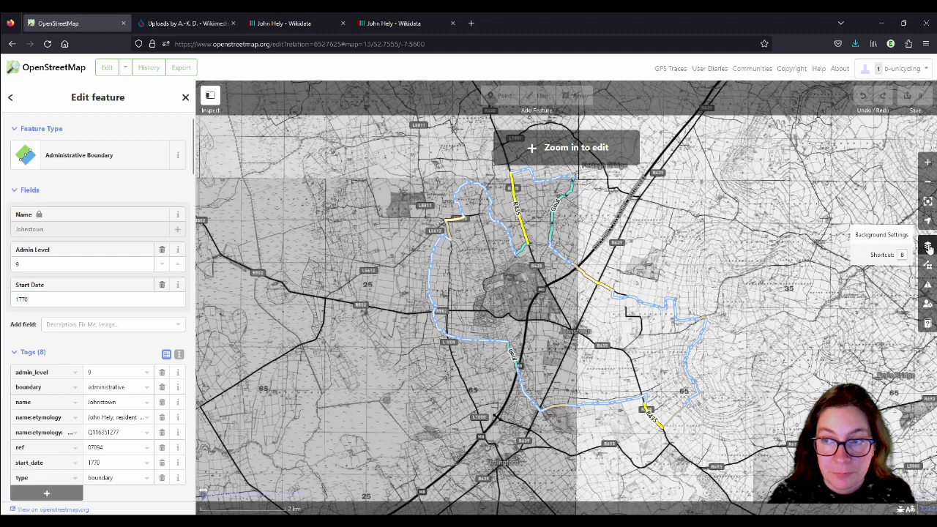
{"action": "left_click", "coordinate": [928, 247]}
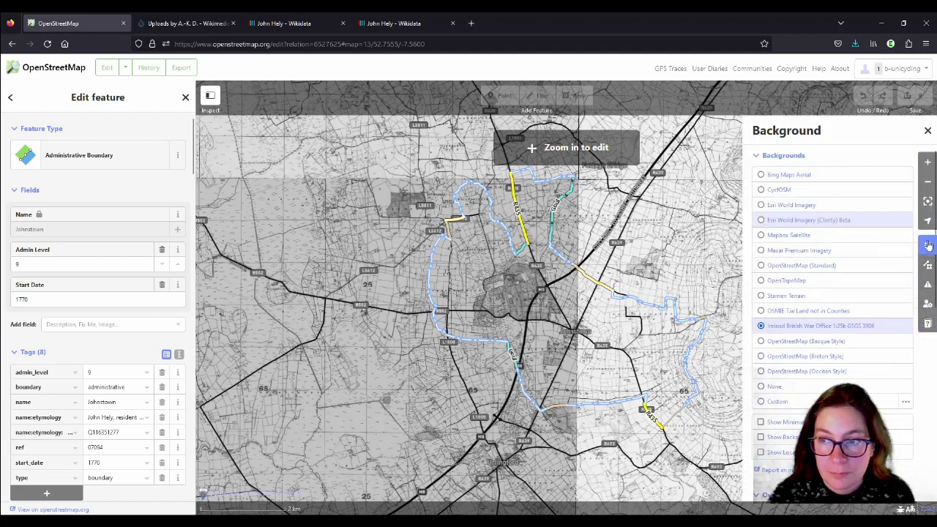
{"action": "left_click", "coordinate": [826, 219]}
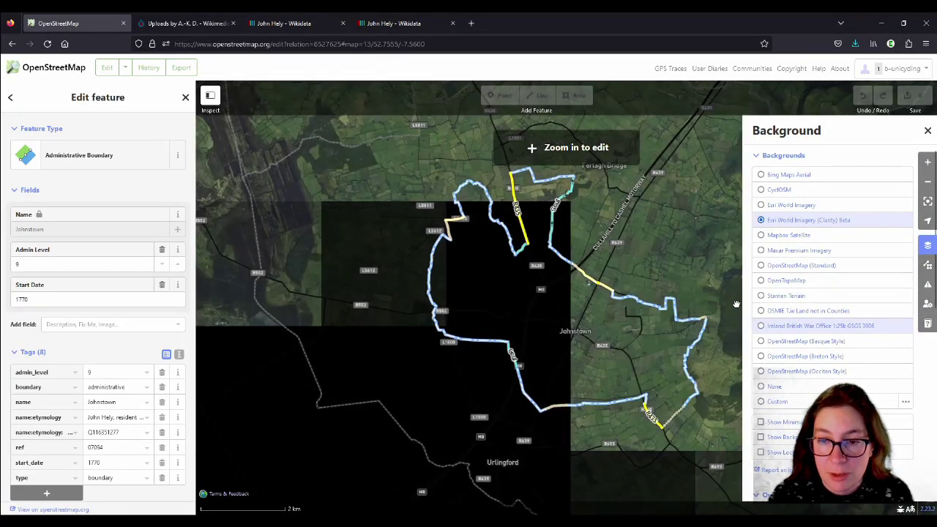
Step: Scroll the tags to the name:etymology:wikidata value Q116351277 and select it
{"action": "scroll", "coordinate": [738, 296], "scroll_direction": "up", "scroll_amount": 2}
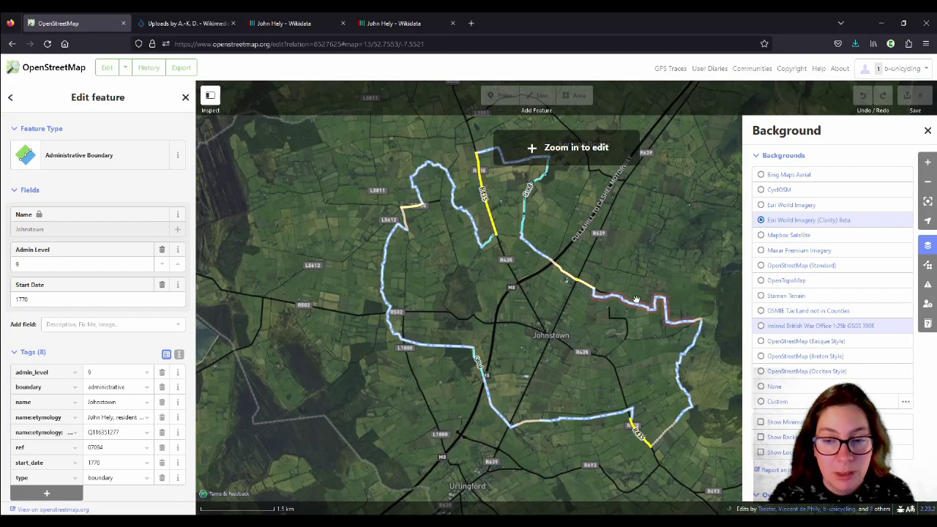
{"action": "scroll", "coordinate": [63, 199], "scroll_direction": "down", "scroll_amount": 5}
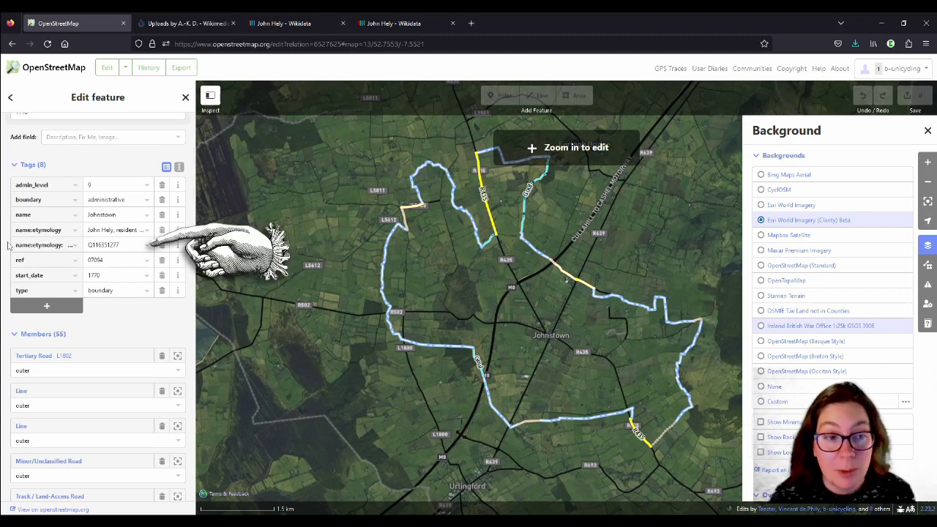
{"action": "left_click", "coordinate": [15, 248]}
{"action": "key", "text": "Tab"}
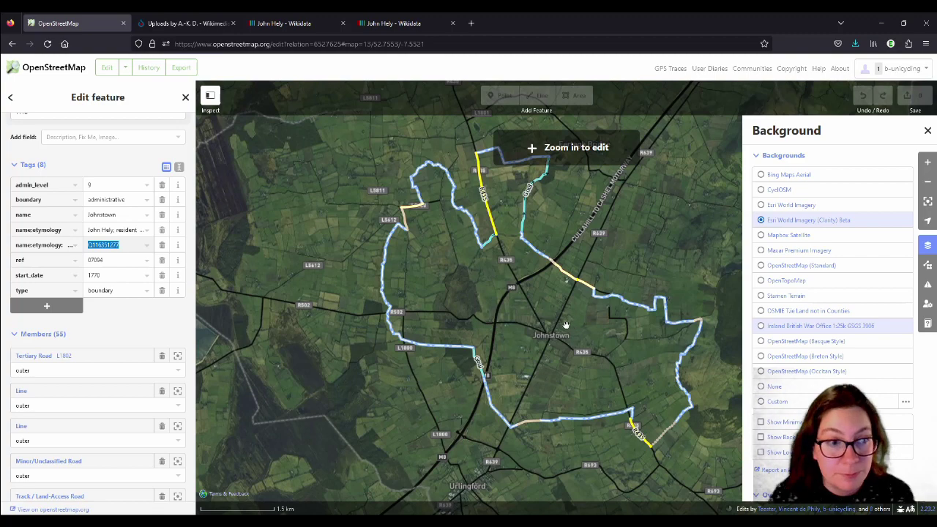
Step: Leave the editor, open Open Etymology Map via the 'ety' address suggestion, and close its intro
{"action": "left_click", "coordinate": [50, 69]}
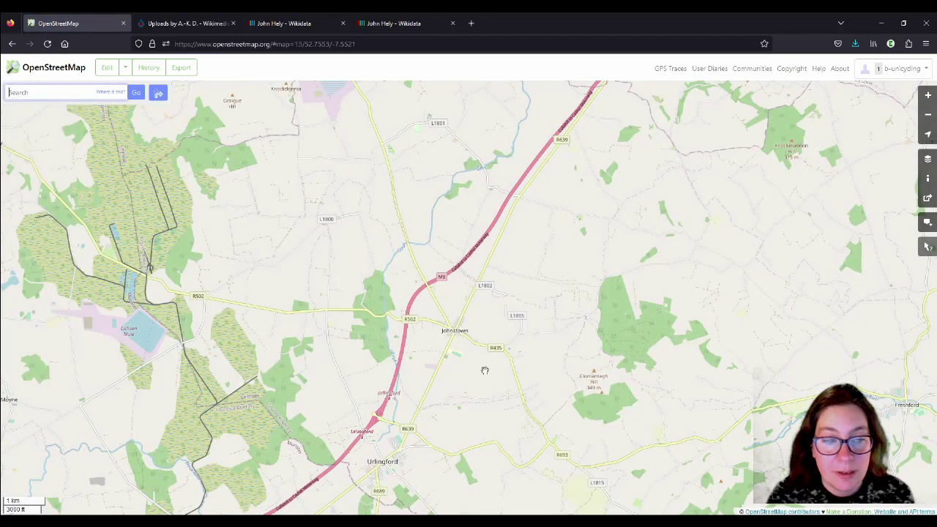
{"action": "scroll", "coordinate": [457, 349], "scroll_direction": "up", "scroll_amount": 1}
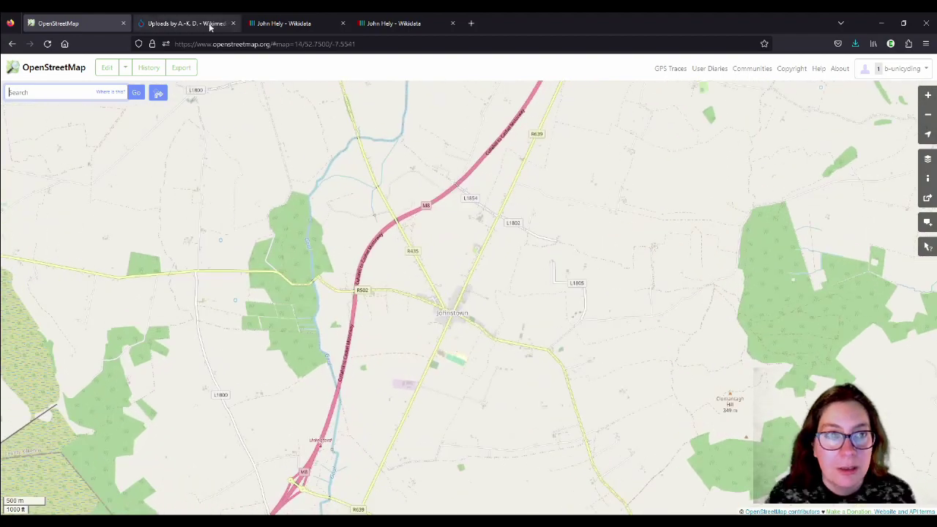
{"action": "left_click", "coordinate": [275, 44]}
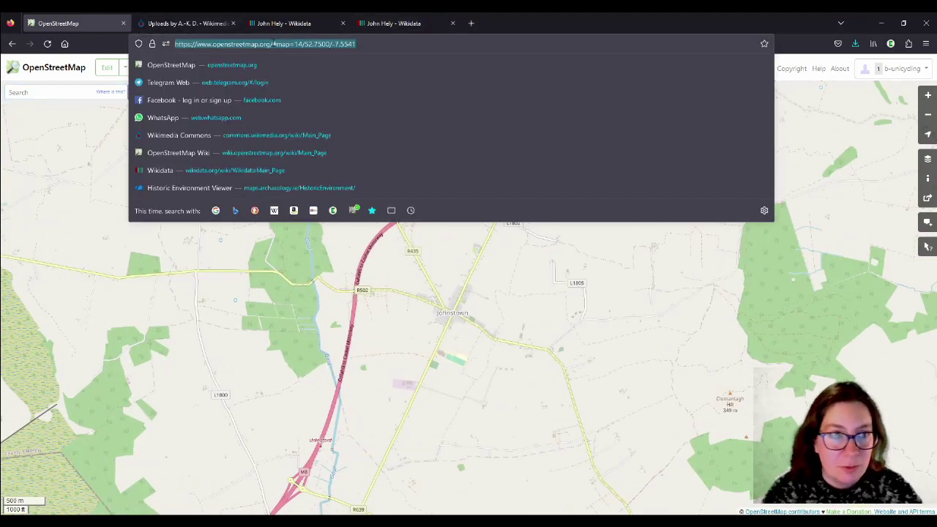
{"action": "type", "text": "ety"}
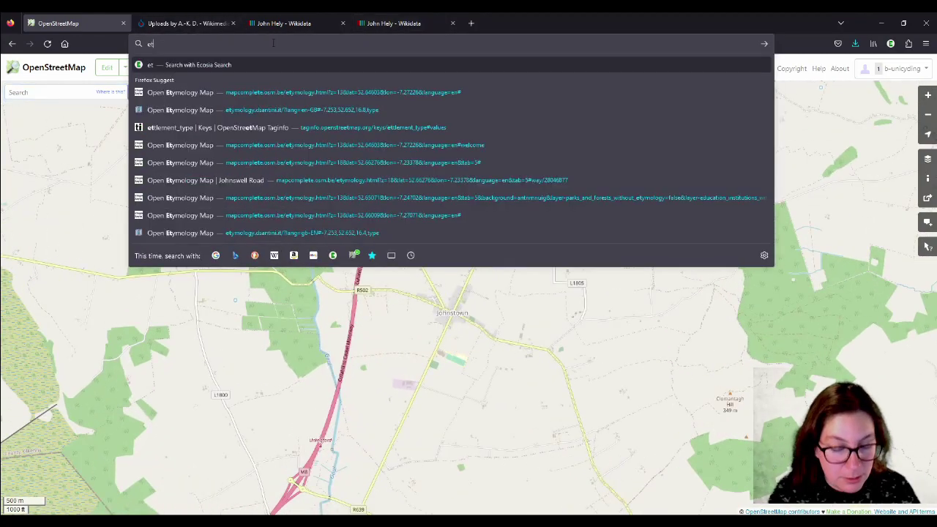
{"action": "left_click", "coordinate": [268, 199]}
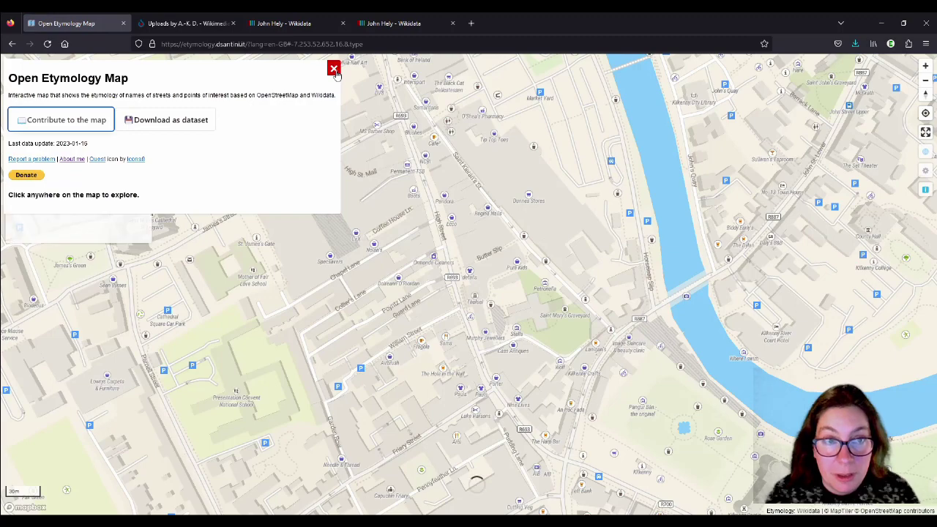
{"action": "left_click", "coordinate": [333, 70]}
Step: Pan from Tullaroan and Freshford over to Johnstown and Urlingford, centring Johnstown
{"action": "scroll", "coordinate": [620, 360], "scroll_direction": "down", "scroll_amount": 5}
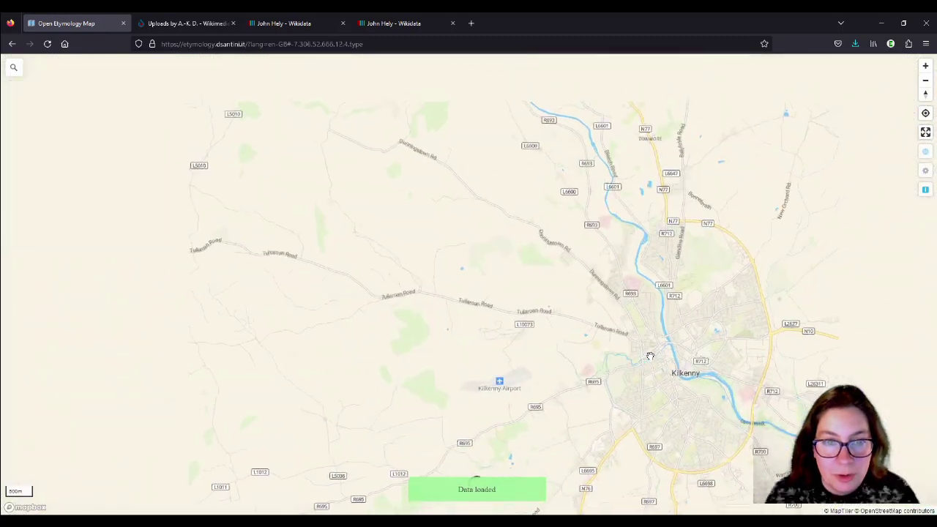
{"action": "left_click_drag", "start_coordinate": [183, 171], "coordinate": [765, 268]}
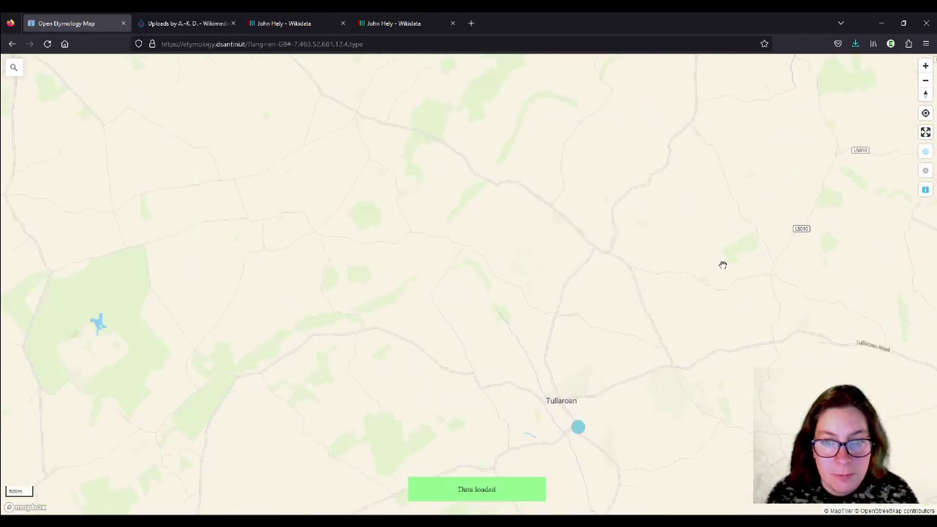
{"action": "left_click_drag", "start_coordinate": [701, 175], "coordinate": [549, 445]}
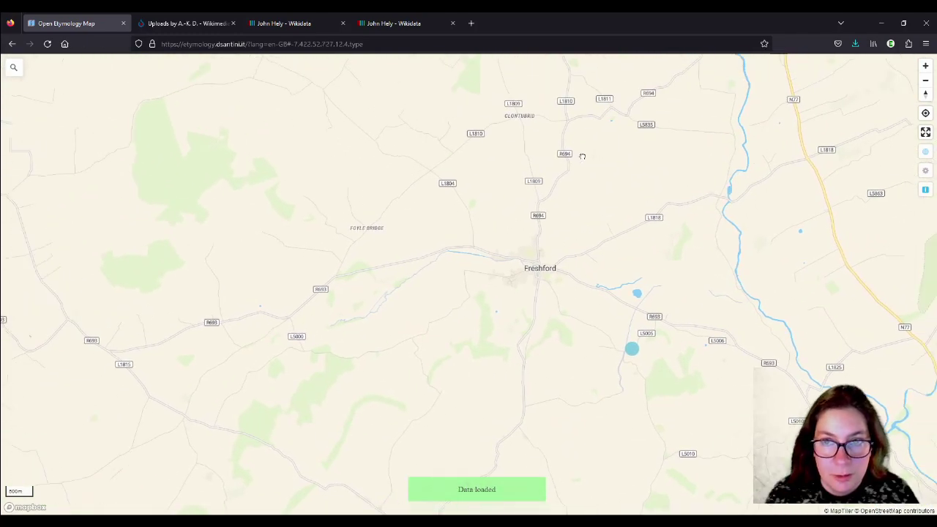
{"action": "left_click_drag", "start_coordinate": [581, 159], "coordinate": [786, 356]}
{"action": "left_click_drag", "start_coordinate": [268, 315], "coordinate": [558, 170]}
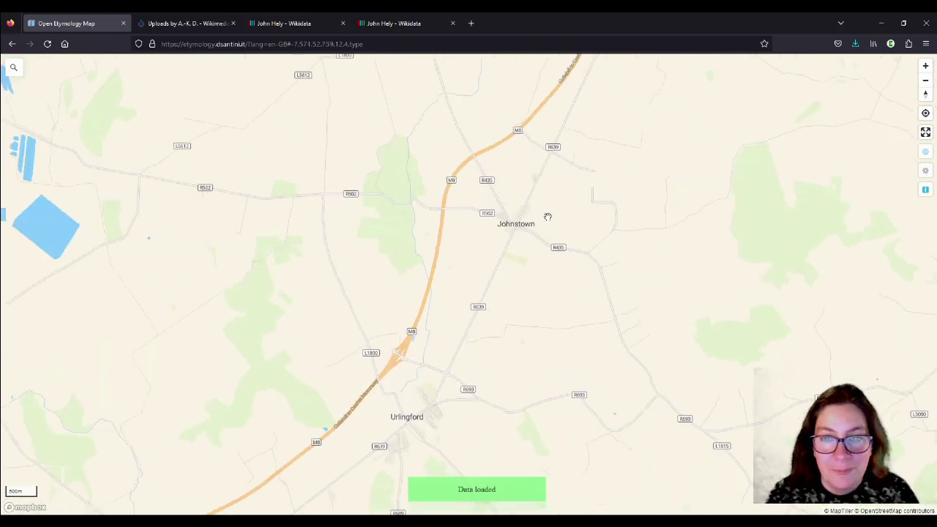
{"action": "scroll", "coordinate": [557, 170], "scroll_direction": "up", "scroll_amount": 3}
{"action": "left_click_drag", "start_coordinate": [506, 221], "coordinate": [500, 271]}
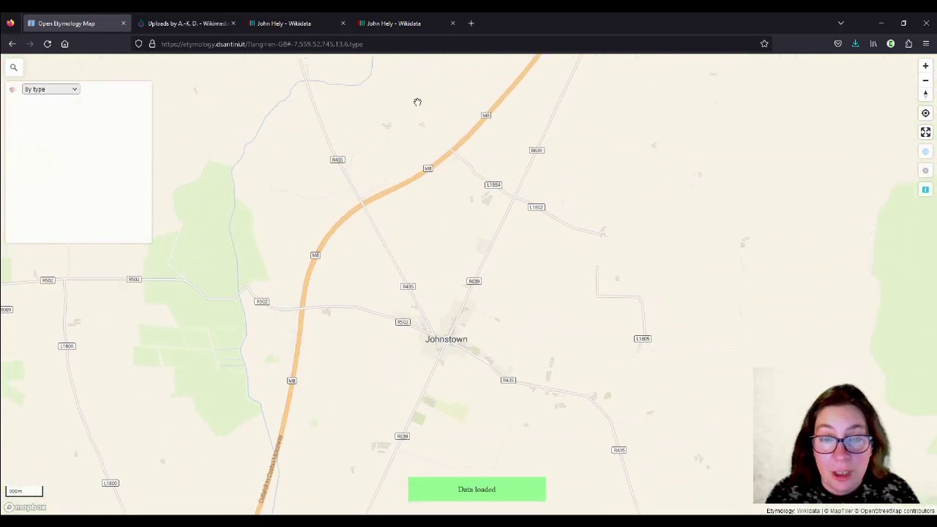
{"action": "left_click_drag", "start_coordinate": [462, 203], "coordinate": [476, 163]}
{"action": "scroll", "coordinate": [498, 260], "scroll_direction": "down", "scroll_amount": 1}
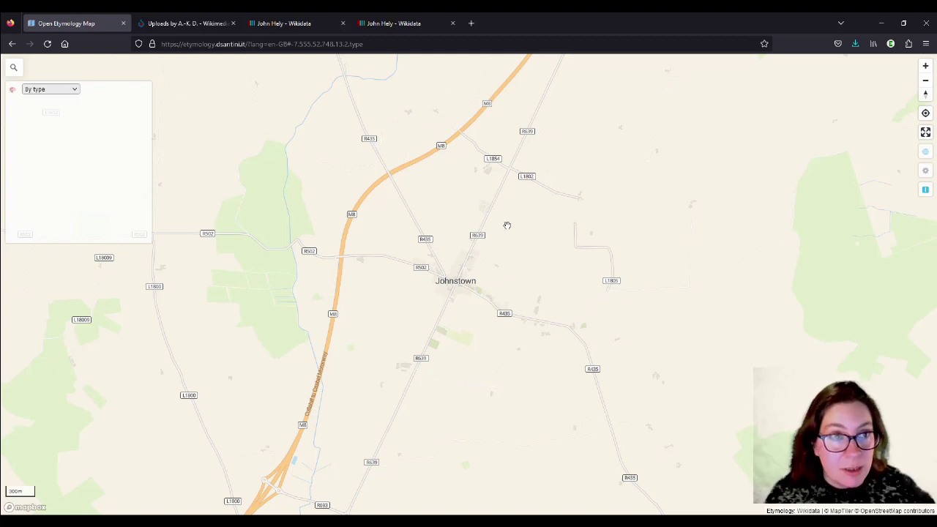
Step: Reload the Open Etymology Map, dismiss its welcome panel, and zoom in centring Johnstown's boundary
{"action": "left_click", "coordinate": [286, 44]}
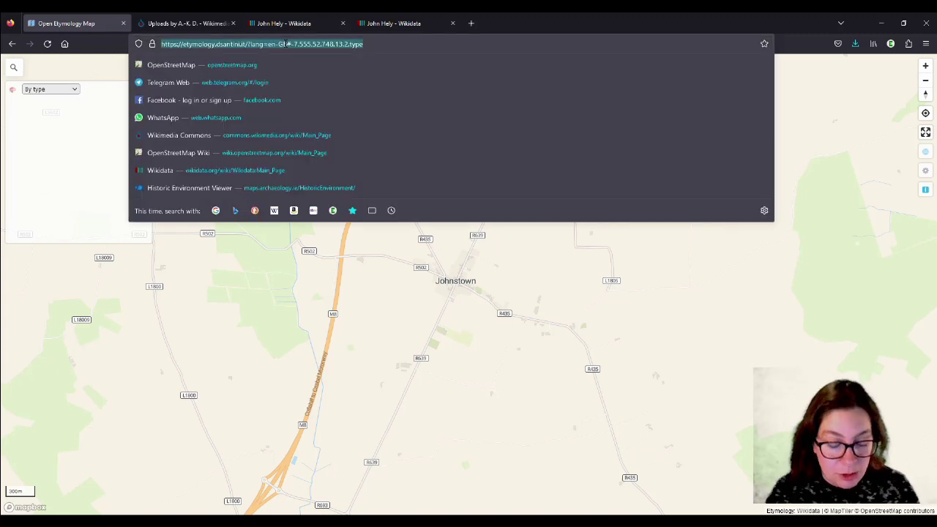
{"action": "type", "text": "ety"}
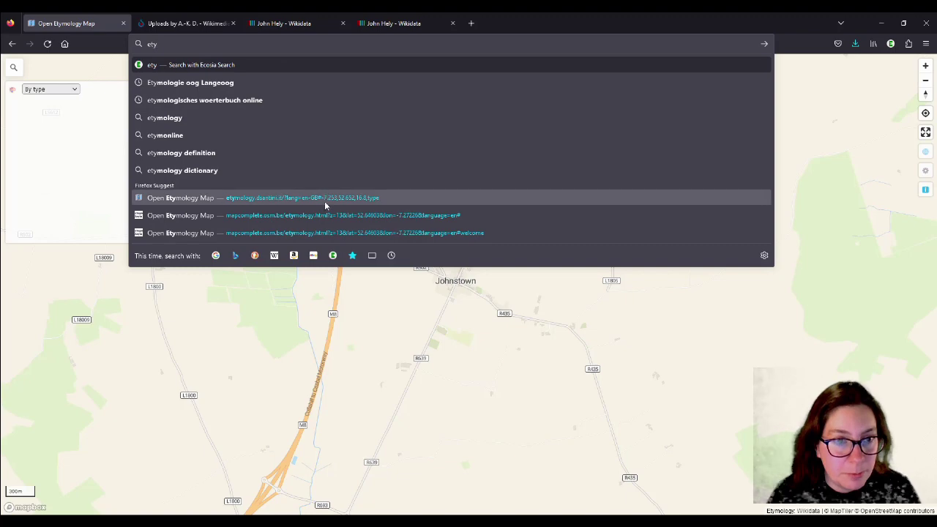
{"action": "left_click", "coordinate": [324, 214]}
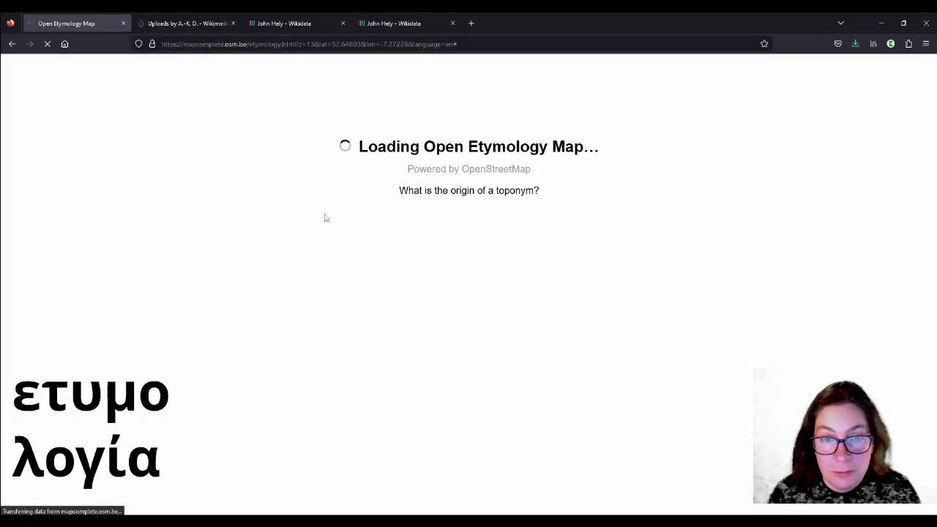
{"action": "left_click", "coordinate": [318, 195]}
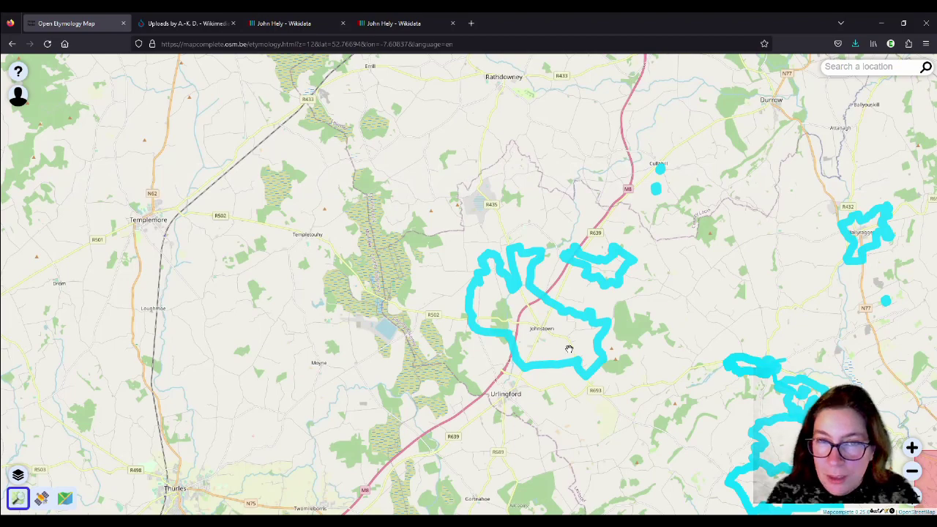
{"action": "scroll", "coordinate": [568, 348], "scroll_direction": "up", "scroll_amount": 2}
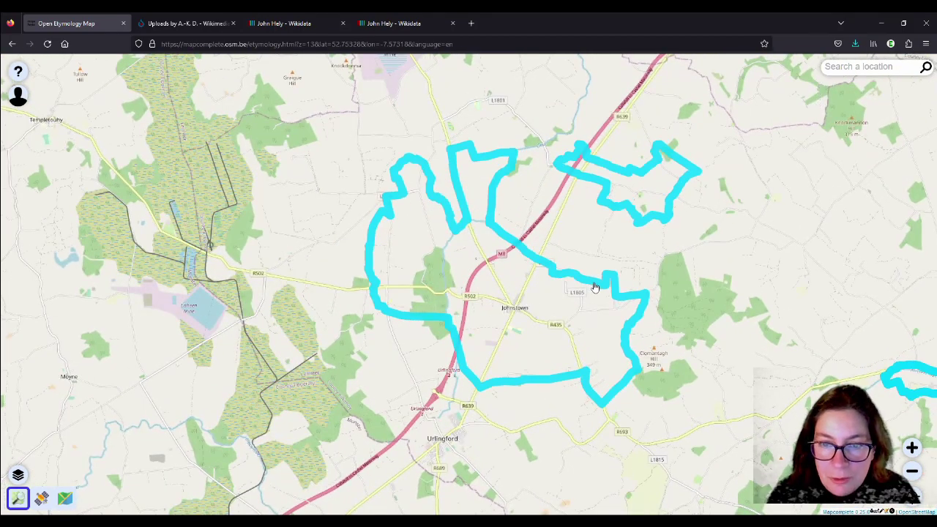
{"action": "left_click_drag", "start_coordinate": [595, 287], "coordinate": [526, 292]}
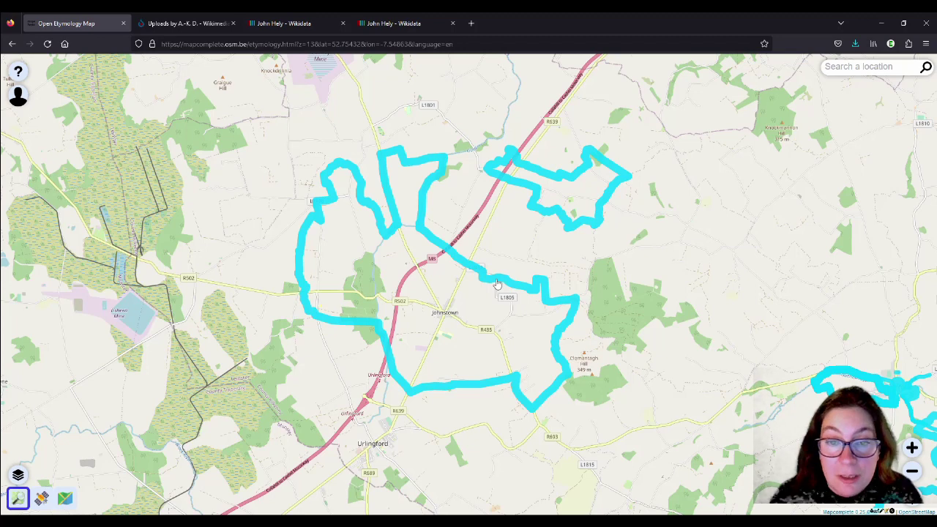
{"action": "left_click", "coordinate": [496, 284]}
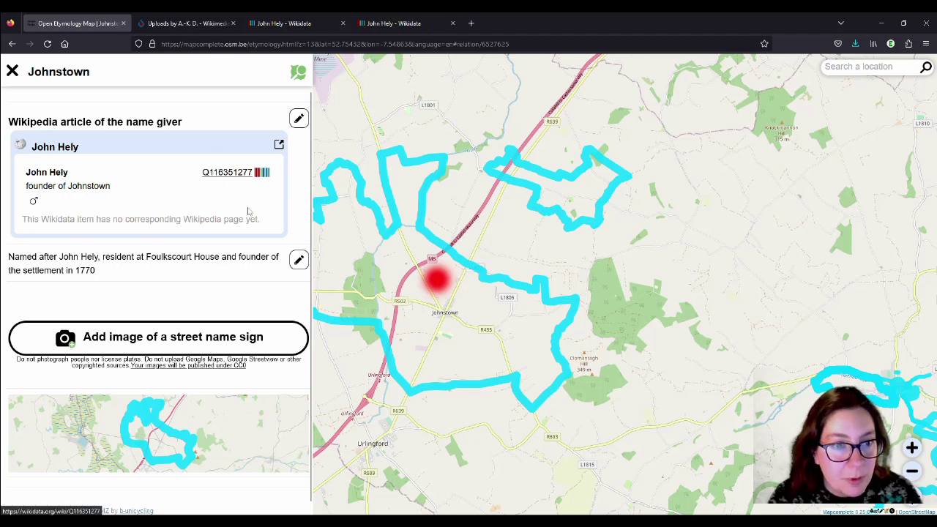
{"action": "scroll", "coordinate": [250, 211], "scroll_direction": "down", "scroll_amount": 1}
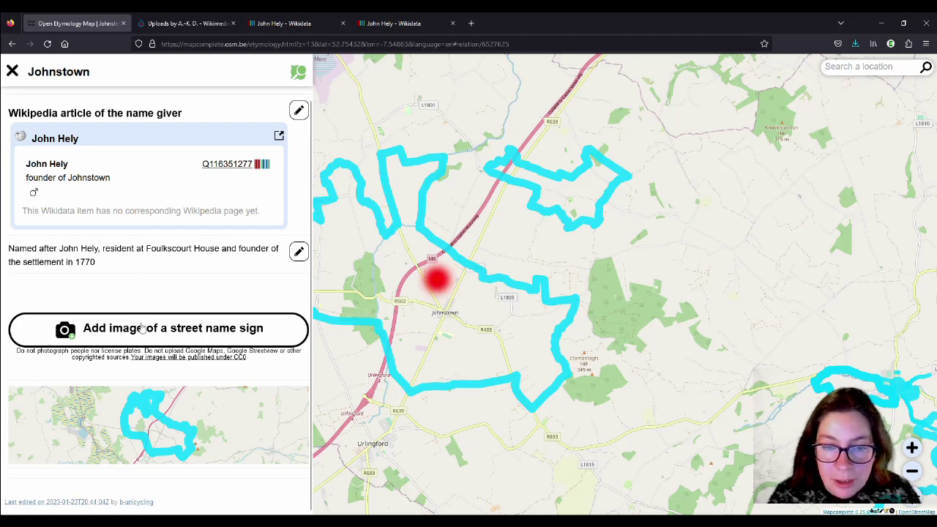
{"action": "left_click_drag", "start_coordinate": [444, 348], "coordinate": [530, 340]}
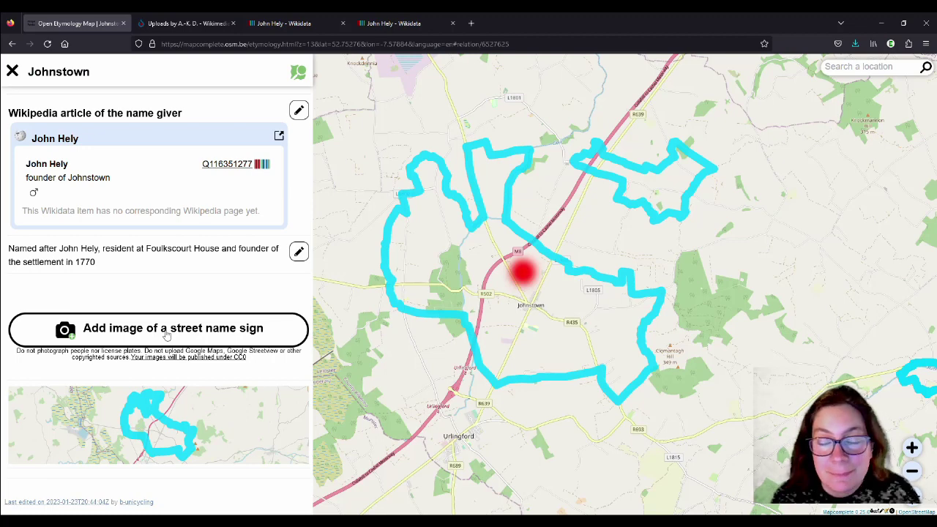
{"action": "scroll", "coordinate": [223, 330], "scroll_direction": "up", "scroll_amount": 1}
{"action": "scroll", "coordinate": [223, 330], "scroll_direction": "down", "scroll_amount": 1}
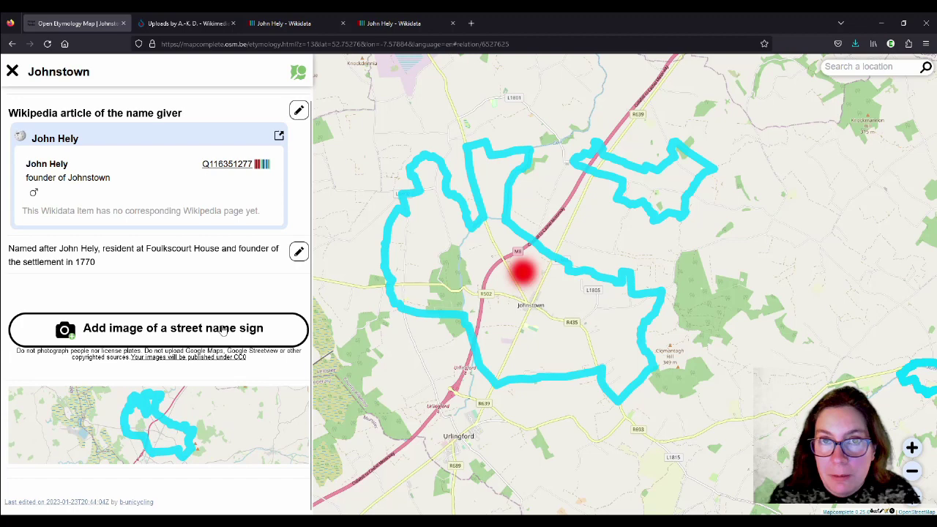
Step: Close the Johnstown details panel and look around the Johnstown boundary near Urlingford, including east of it
{"action": "left_click", "coordinate": [13, 71]}
{"action": "scroll", "coordinate": [545, 313], "scroll_direction": "up", "scroll_amount": 2}
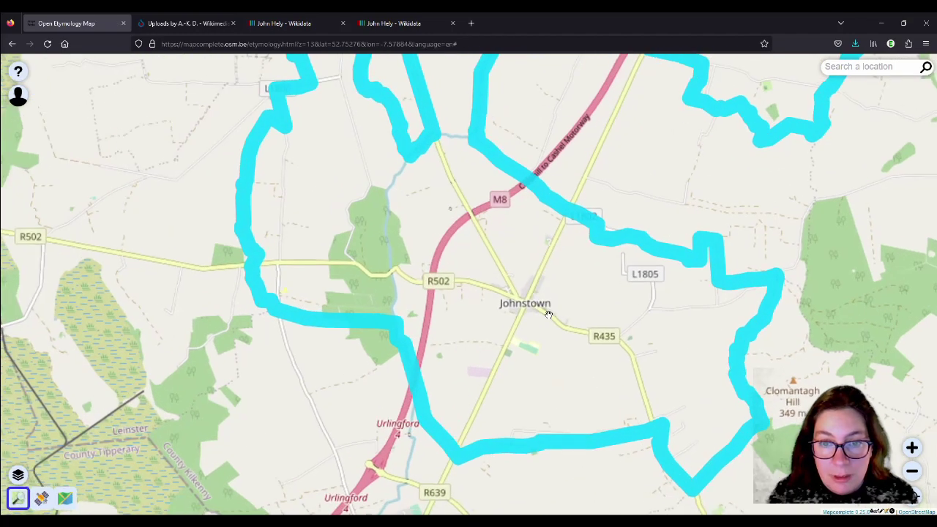
{"action": "scroll", "coordinate": [548, 314], "scroll_direction": "up", "scroll_amount": 2}
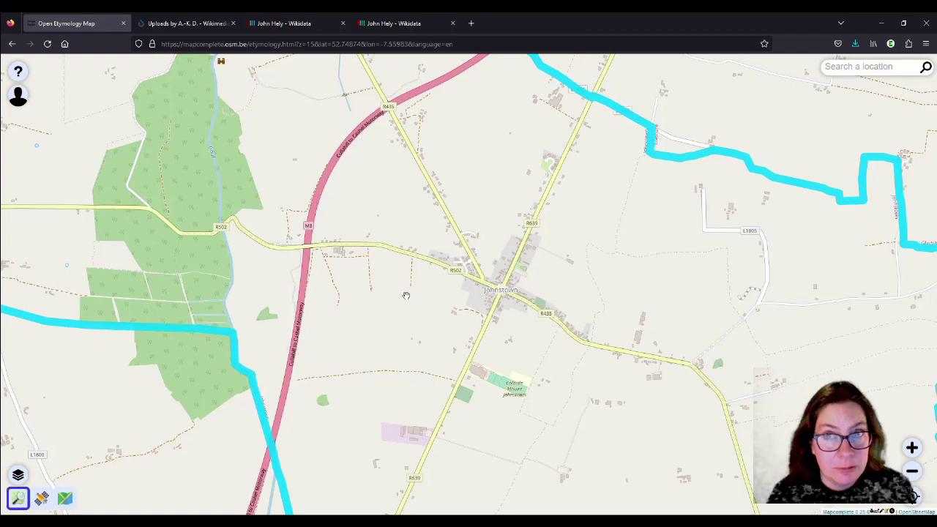
{"action": "scroll", "coordinate": [468, 289], "scroll_direction": "down", "scroll_amount": 1}
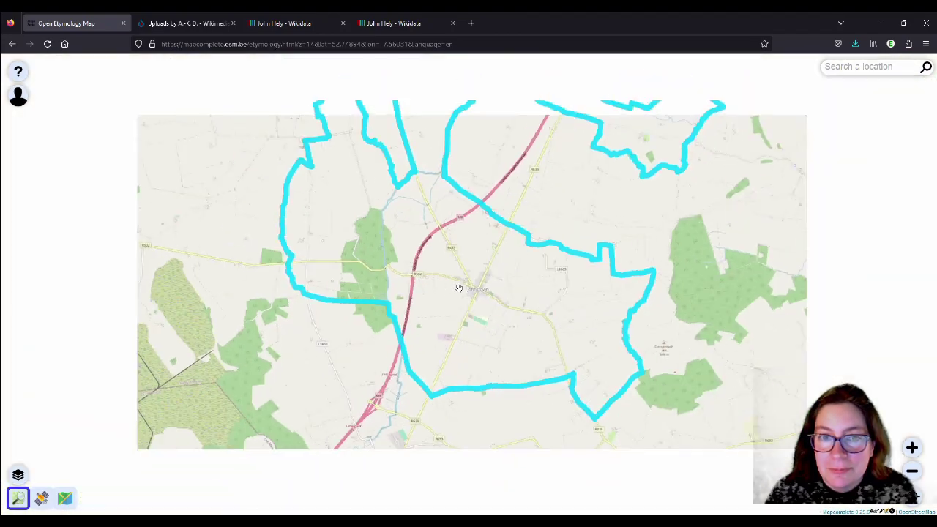
{"action": "scroll", "coordinate": [458, 288], "scroll_direction": "down", "scroll_amount": 1}
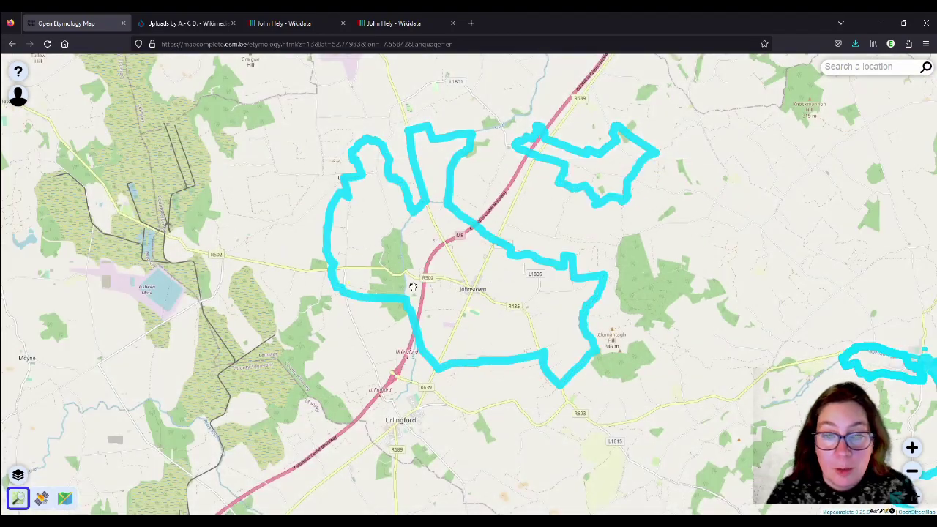
{"action": "left_click_drag", "start_coordinate": [756, 294], "coordinate": [557, 309]}
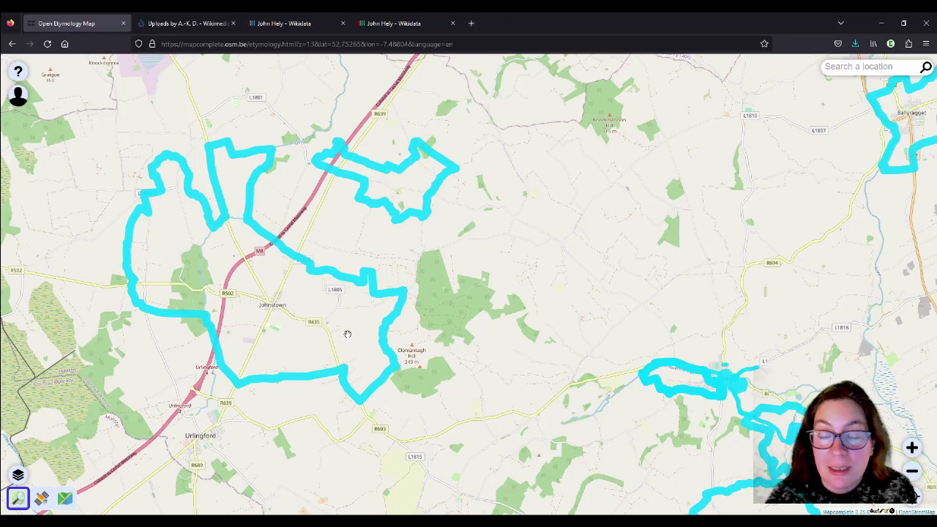
{"action": "left_click_drag", "start_coordinate": [315, 327], "coordinate": [373, 320]}
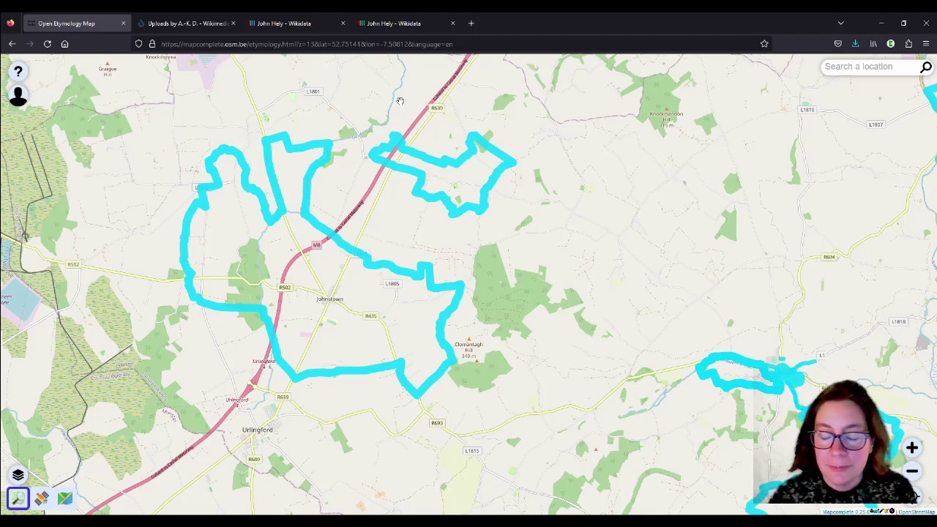
Step: Pan south-east to inspect neighbouring boundary outlines, then return to Johnstown between Urlingford and Clomantagh Hill
{"action": "left_click_drag", "start_coordinate": [778, 288], "coordinate": [341, 19]}
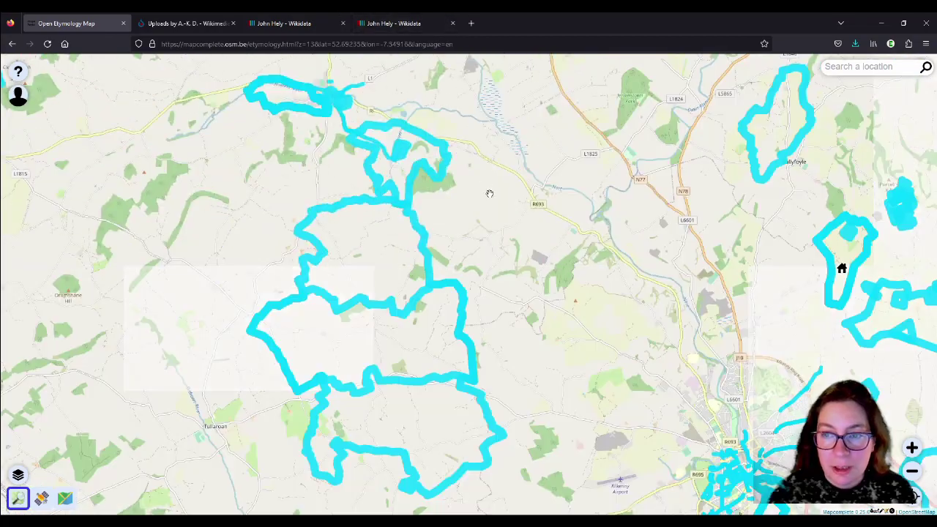
{"action": "left_click_drag", "start_coordinate": [504, 292], "coordinate": [773, 486]}
{"action": "left_click_drag", "start_coordinate": [504, 184], "coordinate": [561, 294]}
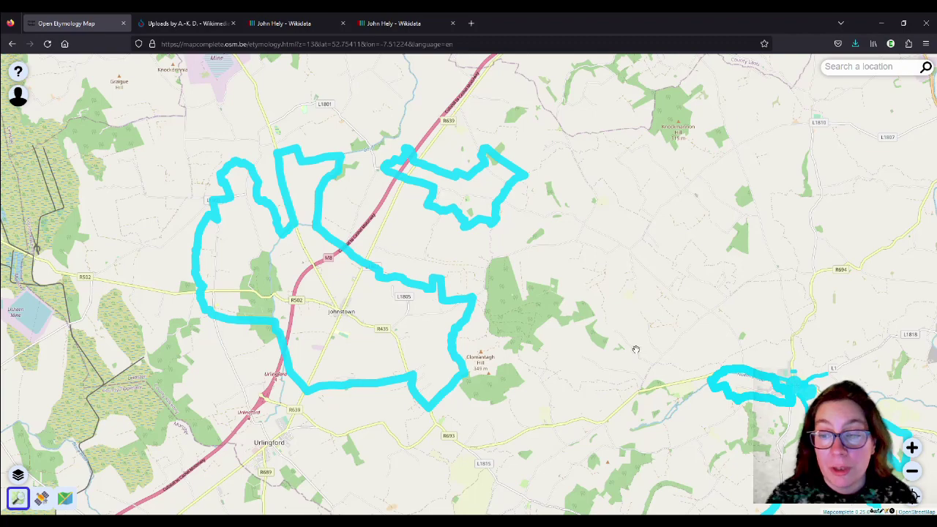
Step: Move the map toward Kilkenny and zoom in on New Orchard Road, north-east of the city
{"action": "left_click_drag", "start_coordinate": [879, 388], "coordinate": [249, 92]}
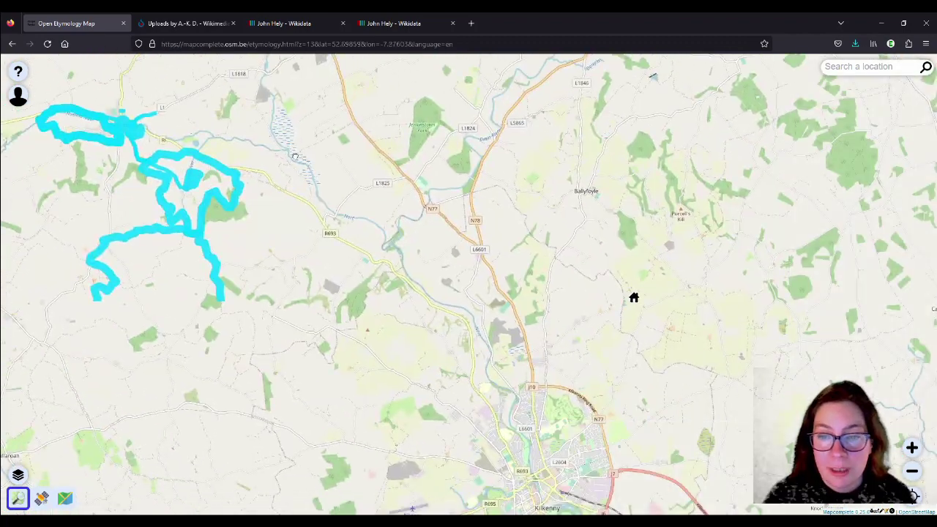
{"action": "scroll", "coordinate": [503, 273], "scroll_direction": "up", "scroll_amount": 4}
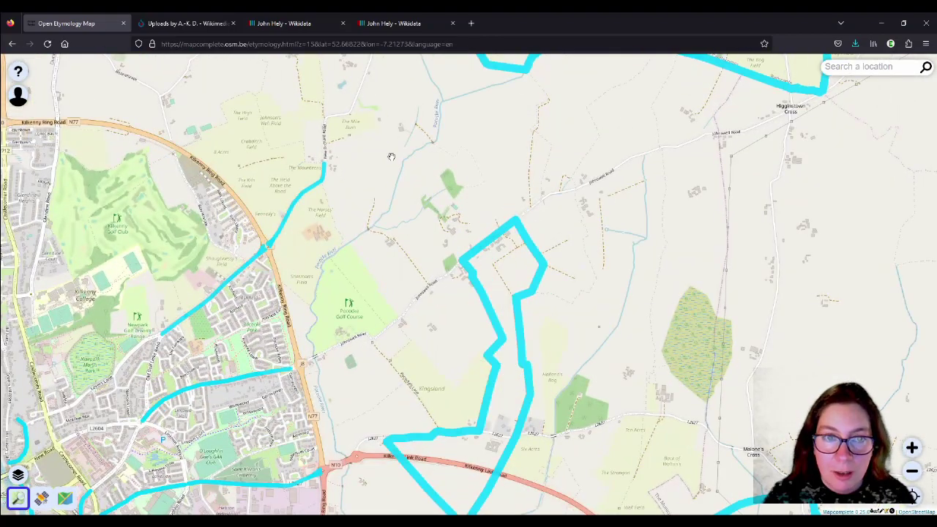
{"action": "left_click_drag", "start_coordinate": [399, 146], "coordinate": [537, 382]}
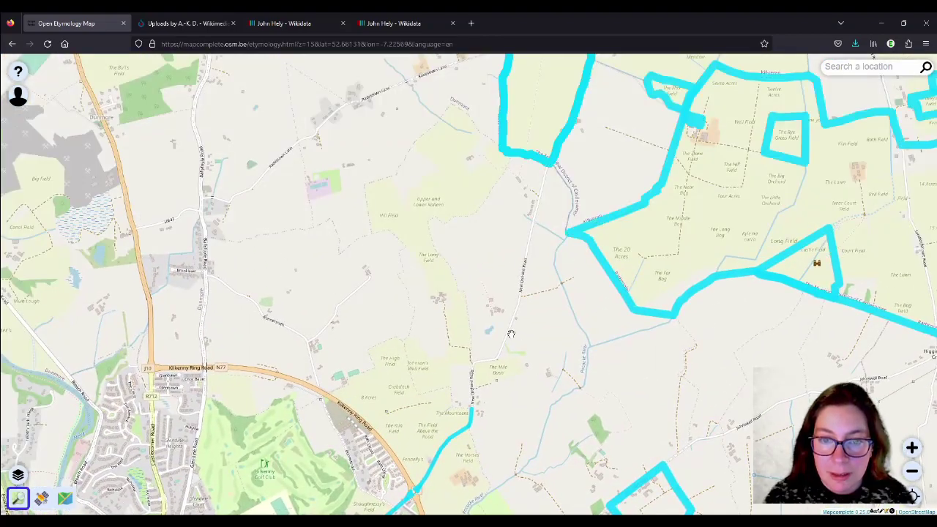
{"action": "scroll", "coordinate": [511, 334], "scroll_direction": "up", "scroll_amount": 4}
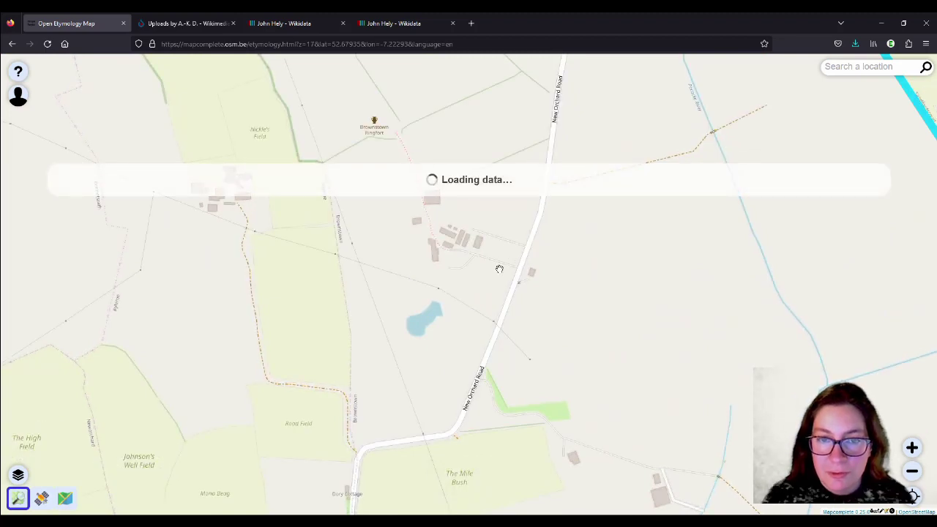
{"action": "scroll", "coordinate": [519, 189], "scroll_direction": "up", "scroll_amount": 1}
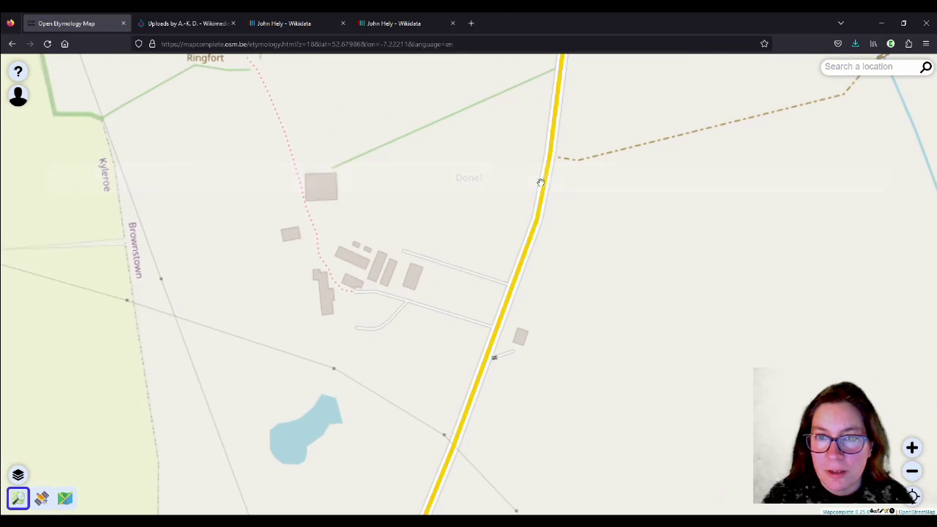
Step: Frame the yellow etymology road with Brownstown Ringfort and the farm buildings beside it
{"action": "left_click_drag", "start_coordinate": [508, 191], "coordinate": [500, 249]}
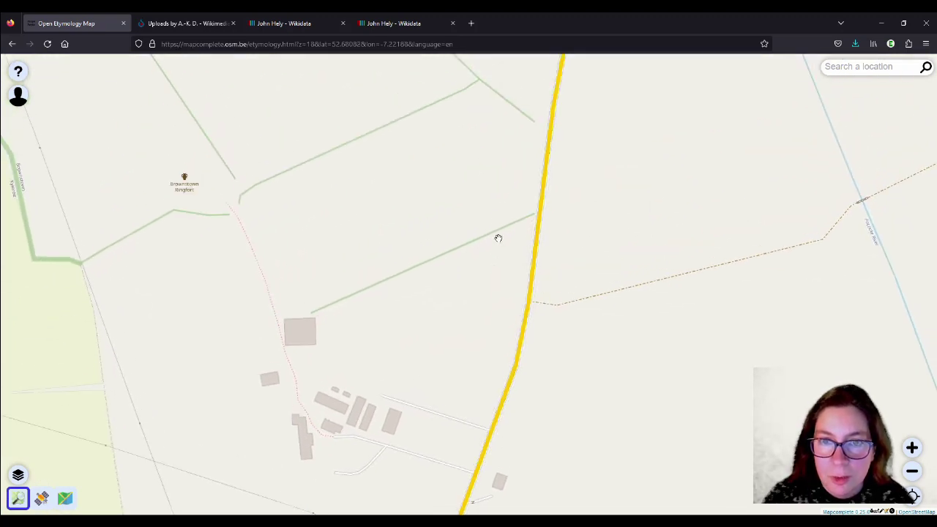
{"action": "left_click_drag", "start_coordinate": [498, 155], "coordinate": [488, 229]}
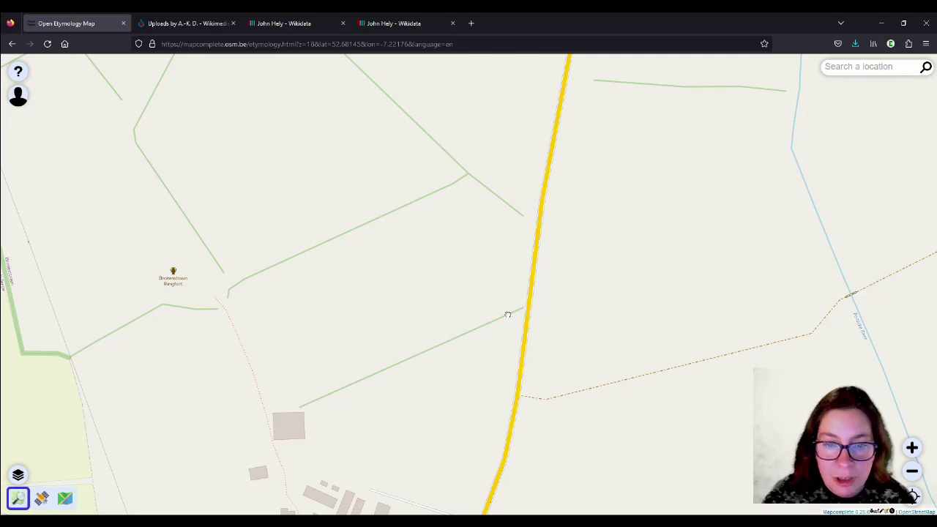
{"action": "left_click_drag", "start_coordinate": [508, 305], "coordinate": [518, 269]}
{"action": "left_click_drag", "start_coordinate": [491, 413], "coordinate": [530, 232]}
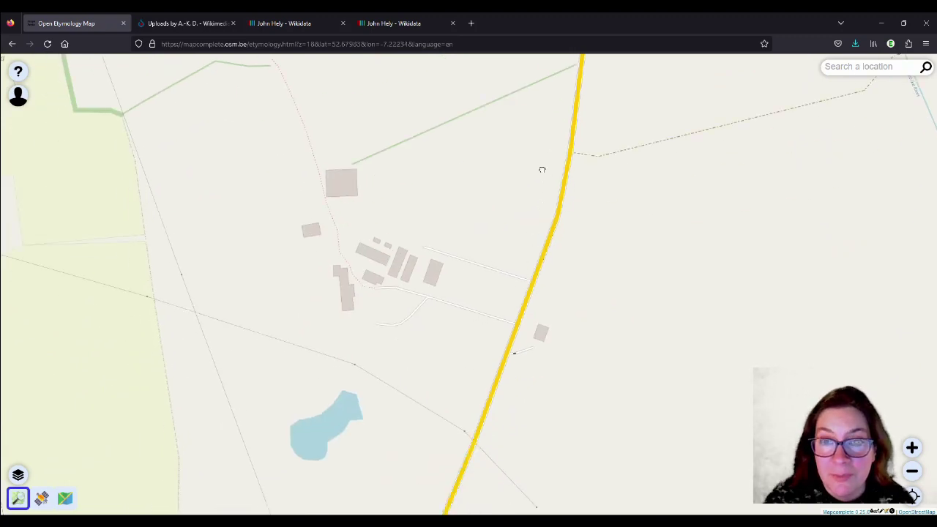
{"action": "left_click_drag", "start_coordinate": [534, 180], "coordinate": [517, 213]}
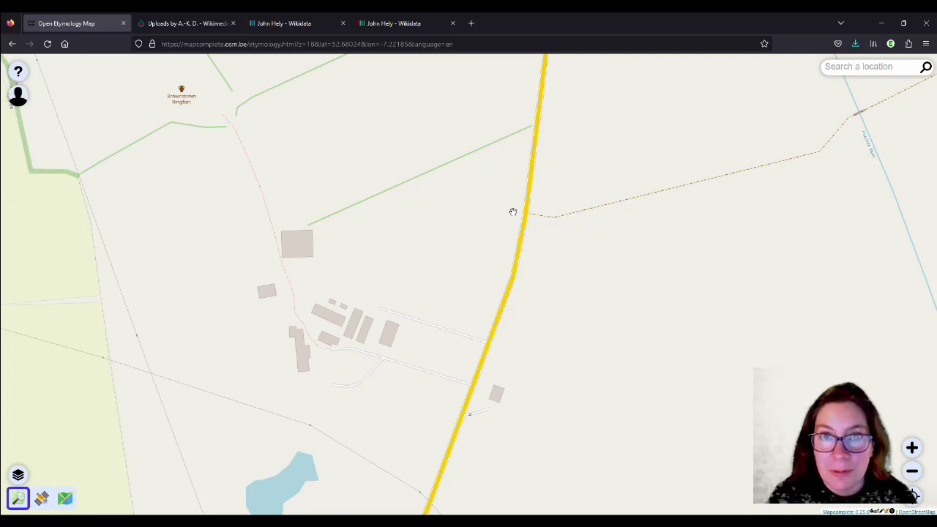
Step: Zoom out to level 15 and pan west to show the Kilkenny Ring Road and golf club
{"action": "scroll", "coordinate": [611, 171], "scroll_direction": "down", "scroll_amount": 3}
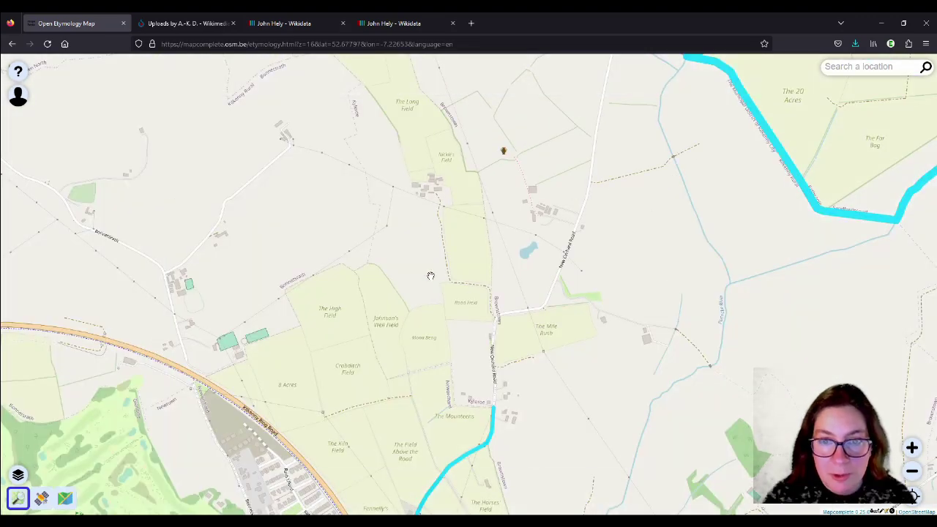
{"action": "left_click_drag", "start_coordinate": [412, 272], "coordinate": [498, 271]}
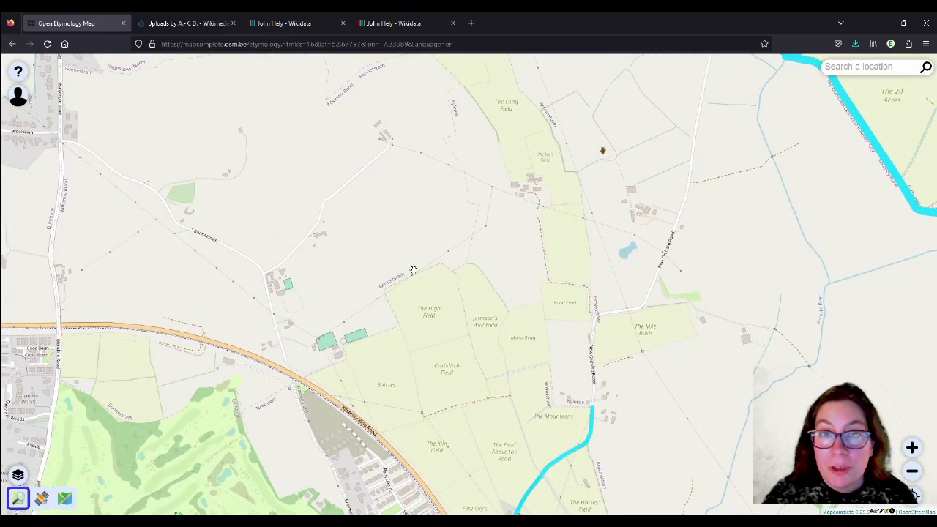
{"action": "scroll", "coordinate": [412, 267], "scroll_direction": "down", "scroll_amount": 2}
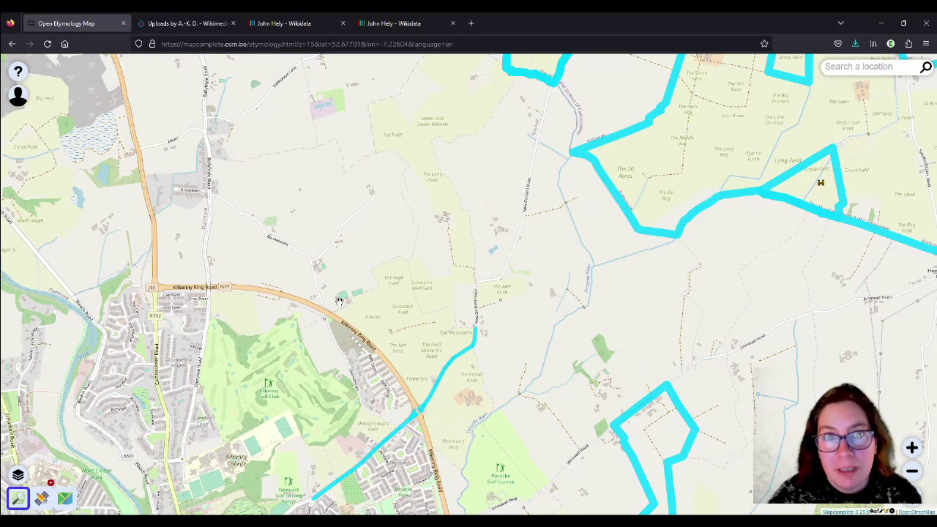
{"action": "left_click_drag", "start_coordinate": [360, 236], "coordinate": [505, 234]}
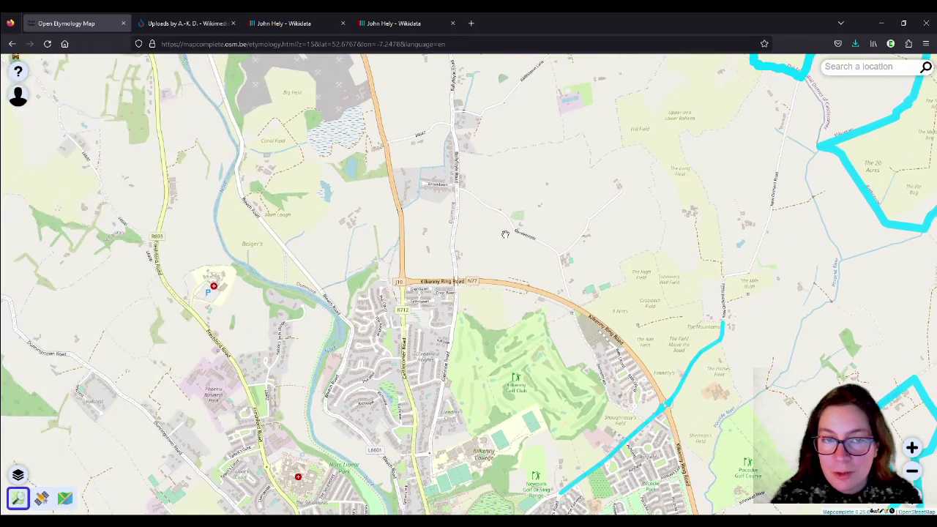